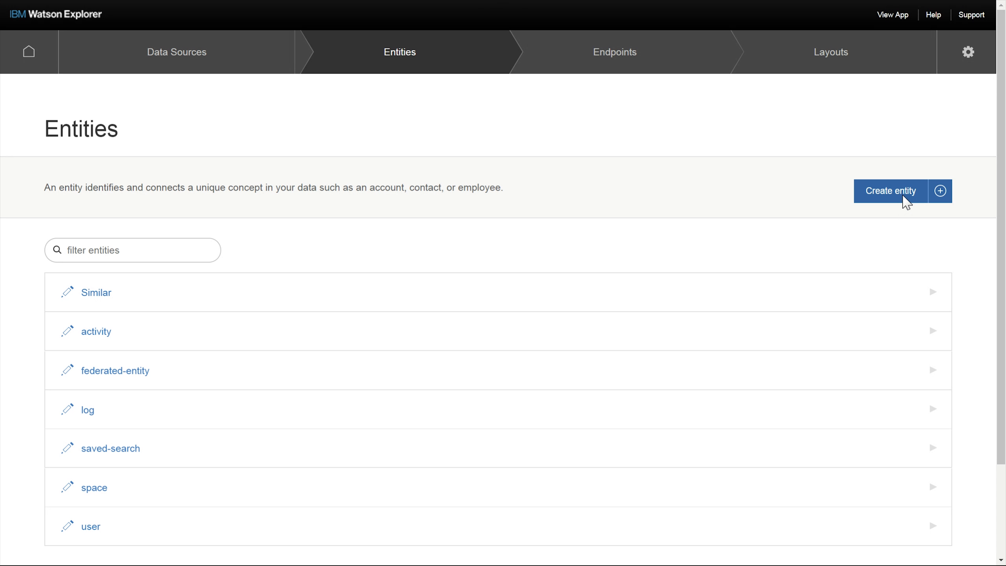
- Start creating a new entity with the id TheHindu
{"action": "left_click", "coordinate": [906, 194]}
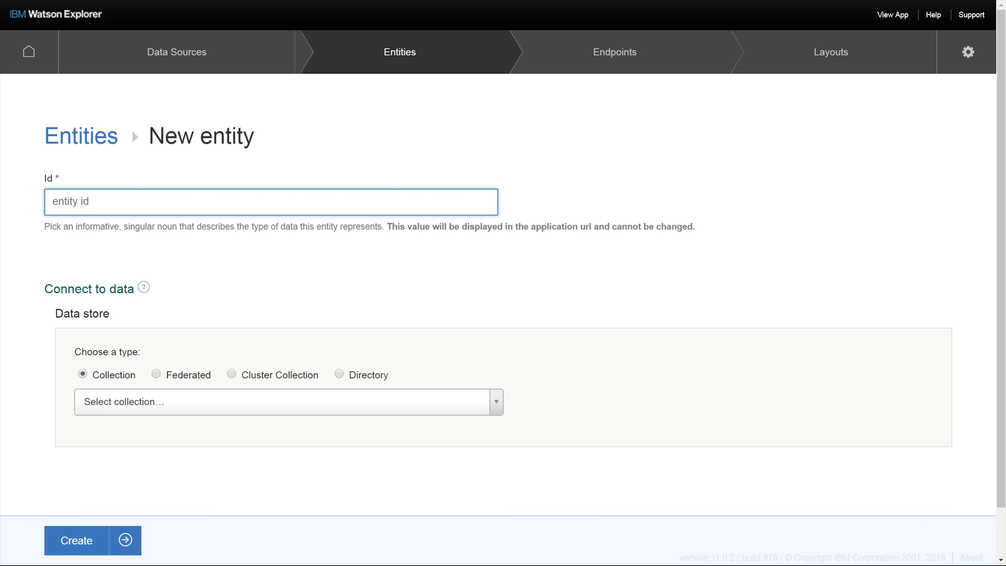
{"action": "type", "text": "TheHindu"}
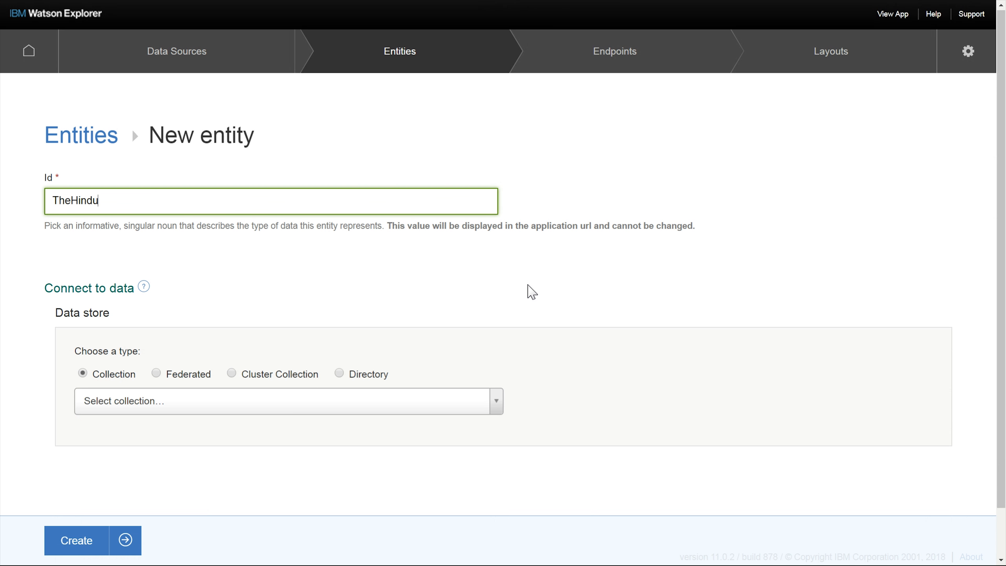
- Connect the entity to the federated source TheHindu and create it
{"action": "scroll", "coordinate": [528, 292], "scroll_direction": "down", "scroll_amount": 2}
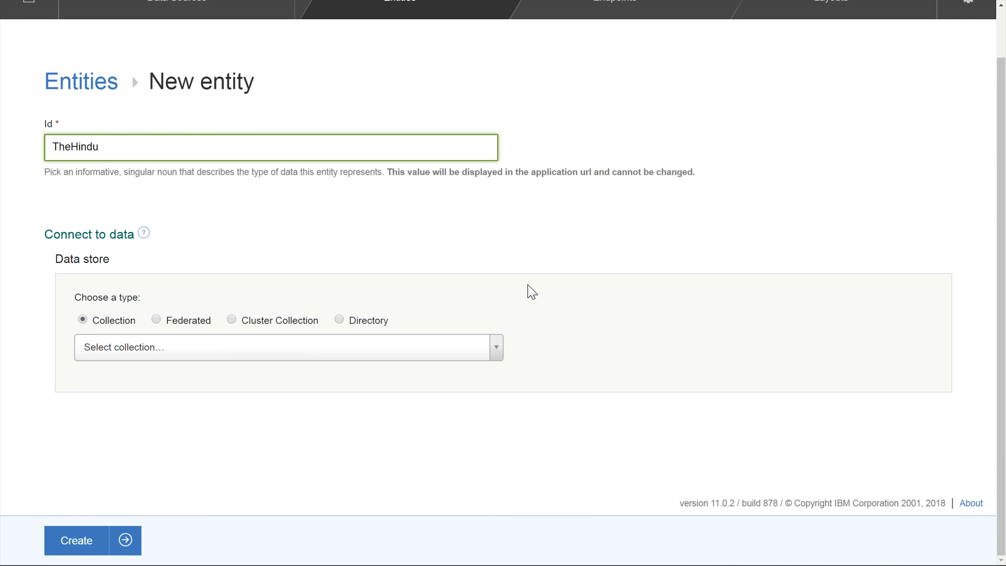
{"action": "left_click", "coordinate": [156, 320]}
{"action": "type", "text": "The"}
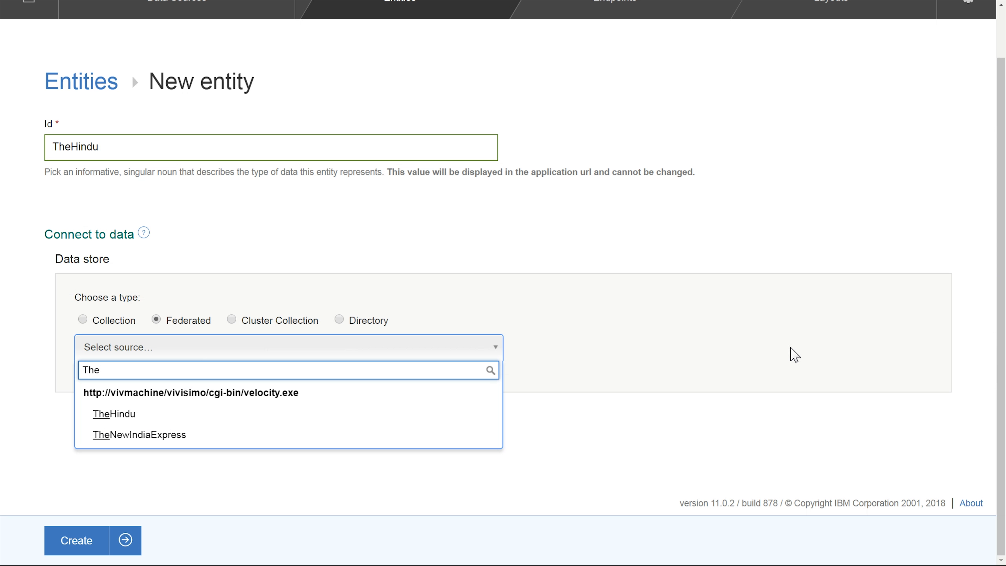
{"action": "left_click", "coordinate": [106, 416]}
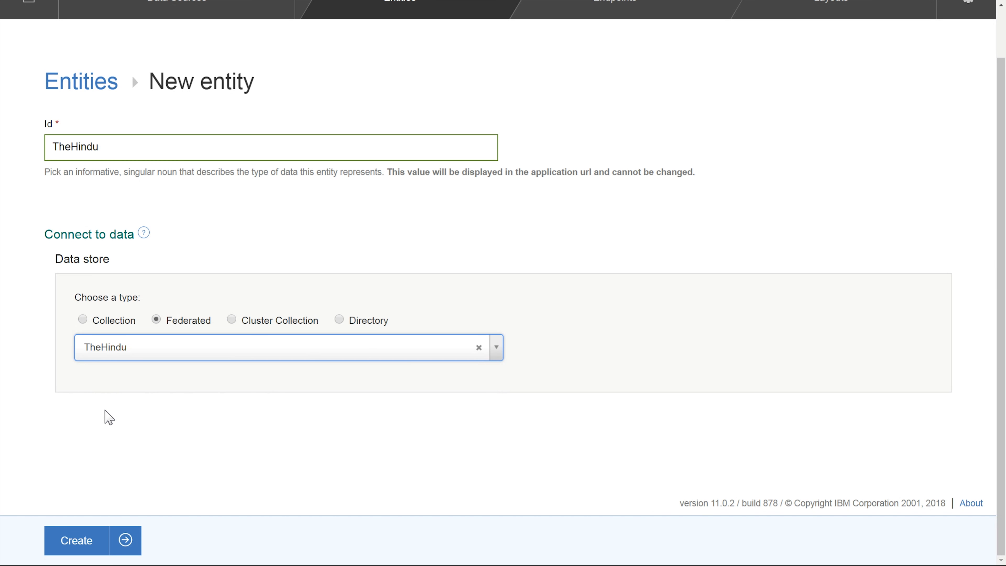
{"action": "left_click", "coordinate": [77, 546]}
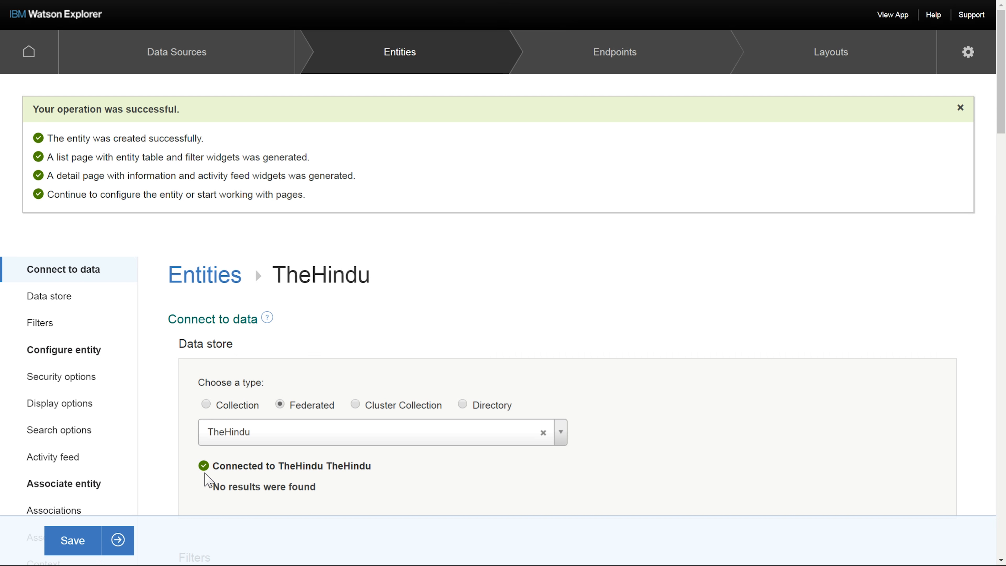
- Set the entity's display name to The Hindu
{"action": "scroll", "coordinate": [772, 301], "scroll_direction": "down", "scroll_amount": 2}
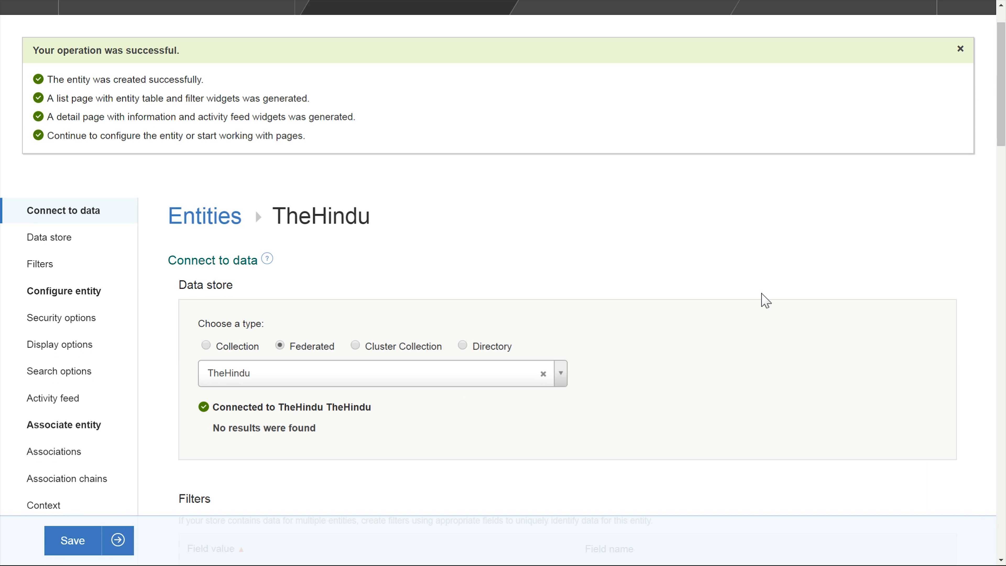
{"action": "scroll", "coordinate": [772, 301], "scroll_direction": "down", "scroll_amount": 3}
{"action": "scroll", "coordinate": [772, 301], "scroll_direction": "down", "scroll_amount": 5}
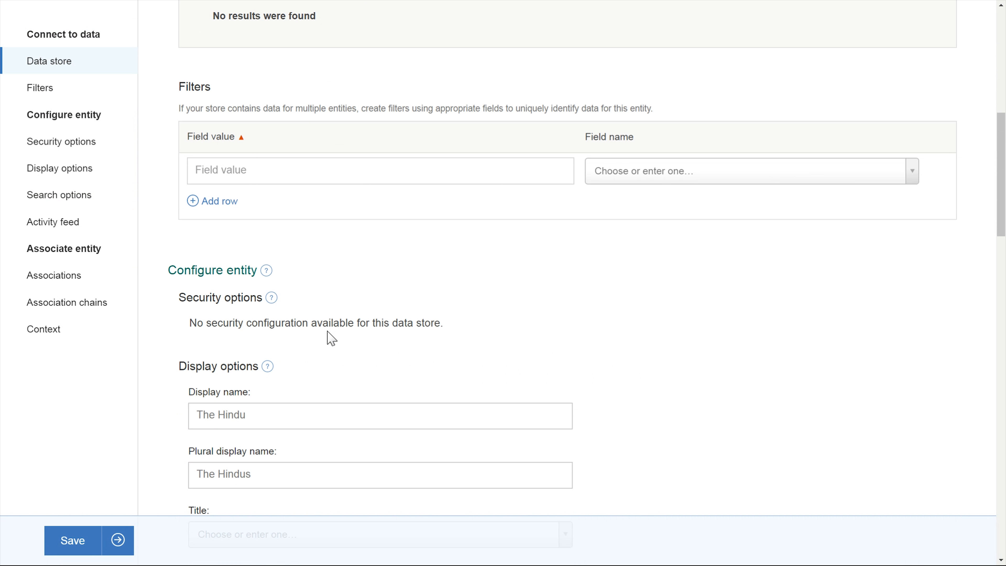
{"action": "scroll", "coordinate": [348, 323], "scroll_direction": "down", "scroll_amount": 2}
{"action": "scroll", "coordinate": [348, 323], "scroll_direction": "down", "scroll_amount": 1}
{"action": "left_click", "coordinate": [337, 309]}
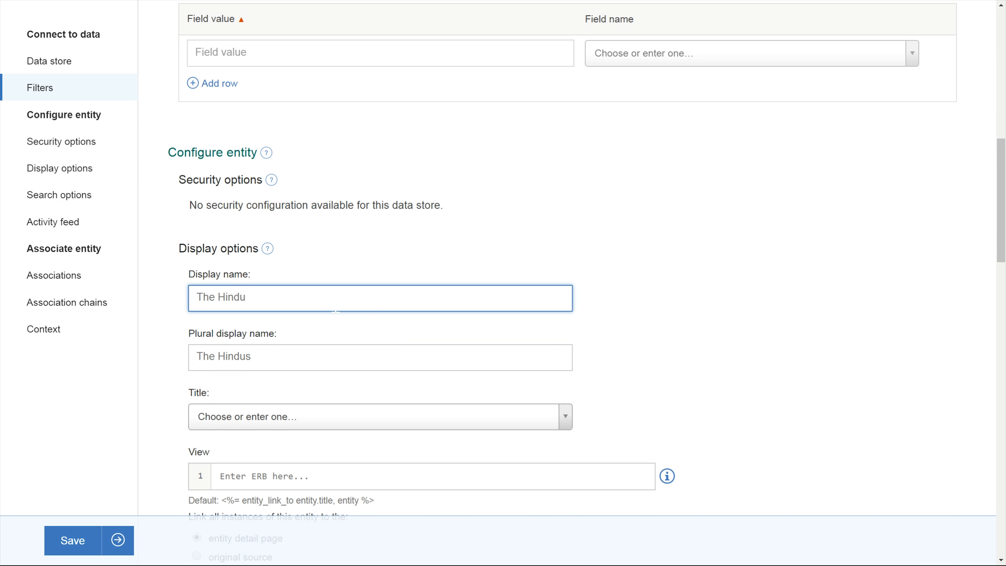
{"action": "type", "text": "The Hindu"}
{"action": "left_click", "coordinate": [930, 282]}
{"action": "scroll", "coordinate": [927, 283], "scroll_direction": "down", "scroll_amount": 3}
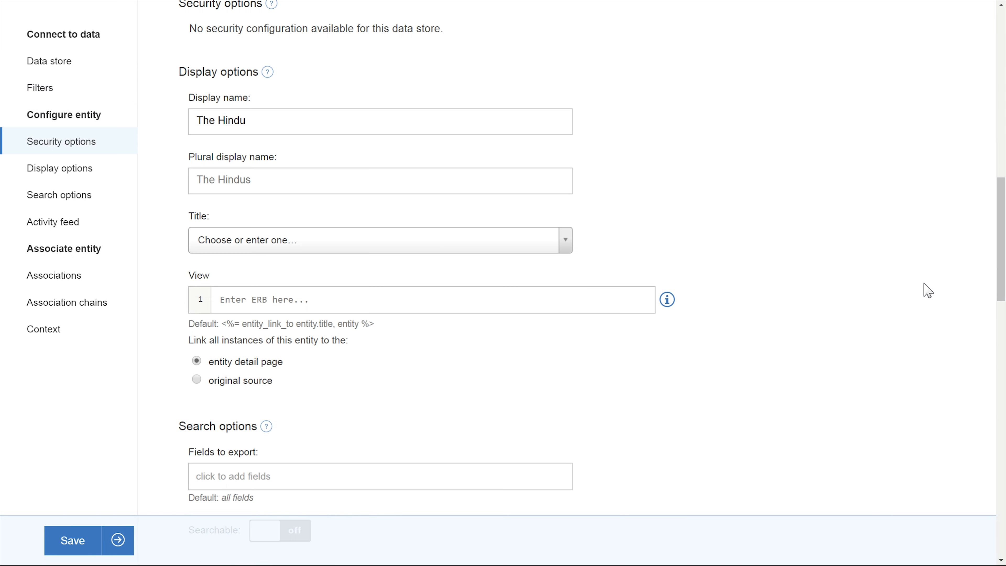
{"action": "left_click", "coordinate": [567, 245]}
{"action": "left_click", "coordinate": [801, 268]}
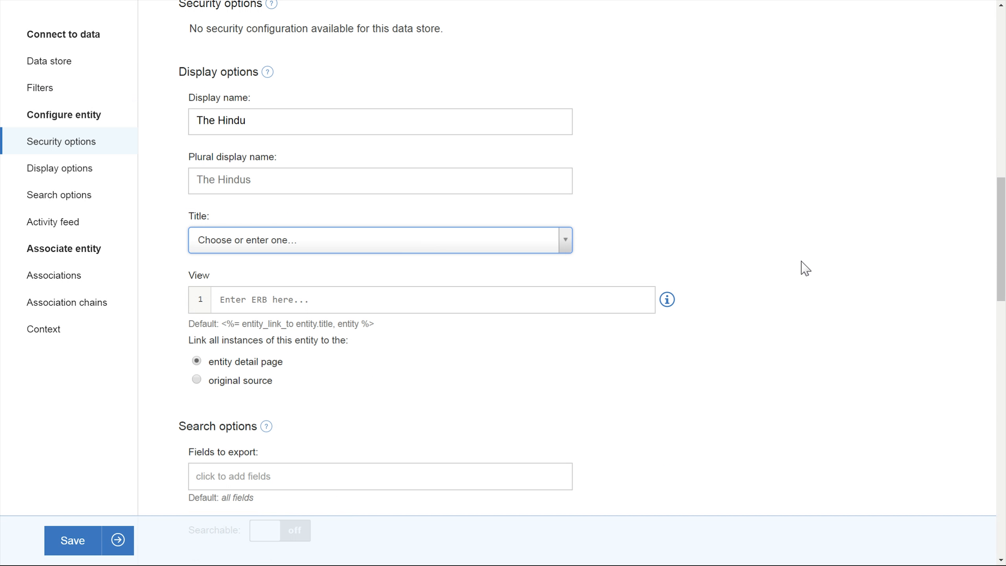
{"action": "scroll", "coordinate": [520, 326], "scroll_direction": "down", "scroll_amount": 1}
{"action": "left_click", "coordinate": [573, 307]}
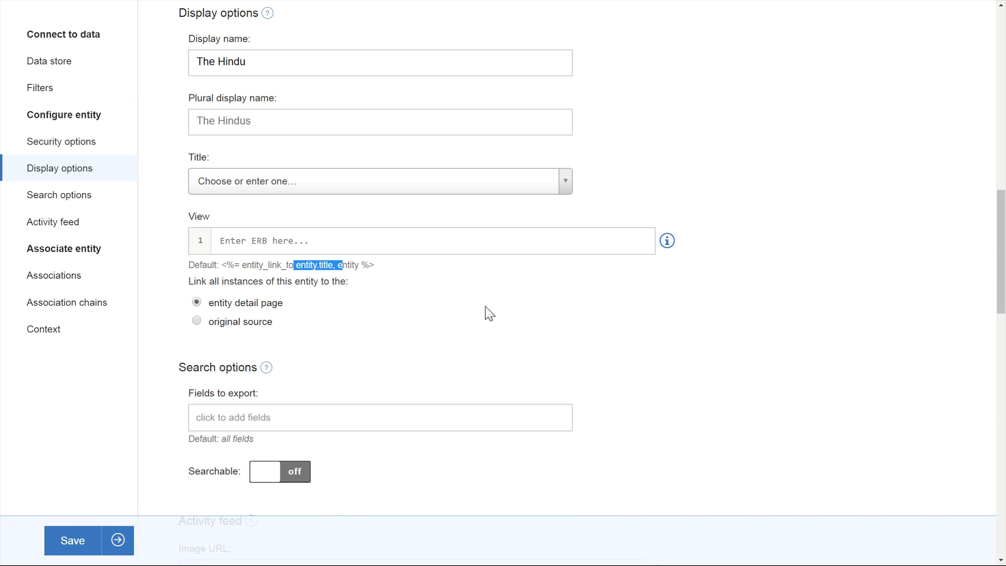
- Turn on the Searchable option in the search options
{"action": "scroll", "coordinate": [636, 327], "scroll_direction": "down", "scroll_amount": 2}
{"action": "scroll", "coordinate": [662, 328], "scroll_direction": "down", "scroll_amount": 2}
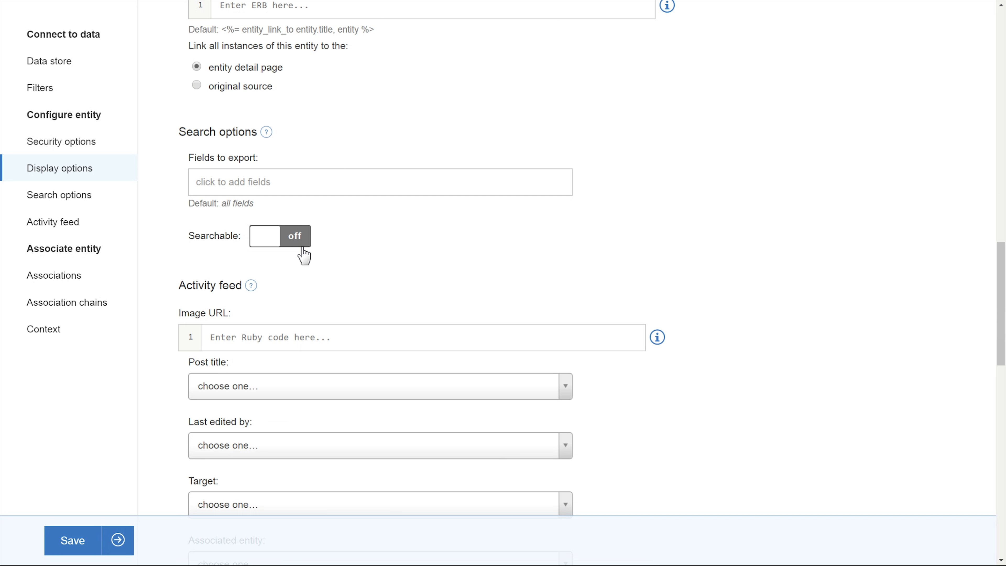
{"action": "left_click", "coordinate": [297, 237]}
{"action": "scroll", "coordinate": [729, 214], "scroll_direction": "down", "scroll_amount": 1}
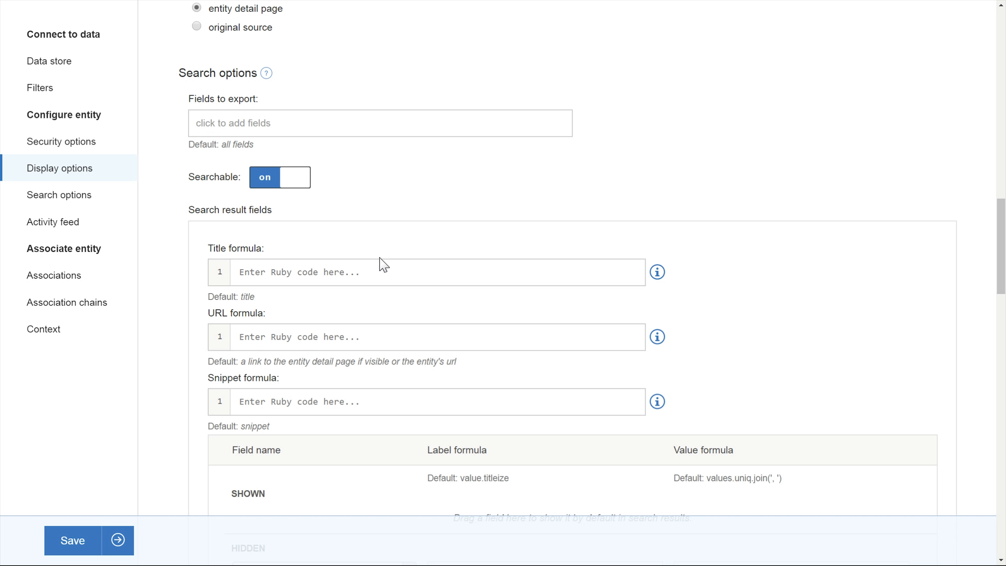
- Try writing a title formula using entity.field_value("title") with the help of the method suggestions
{"action": "left_click", "coordinate": [658, 274]}
{"action": "double_click", "coordinate": [704, 350]}
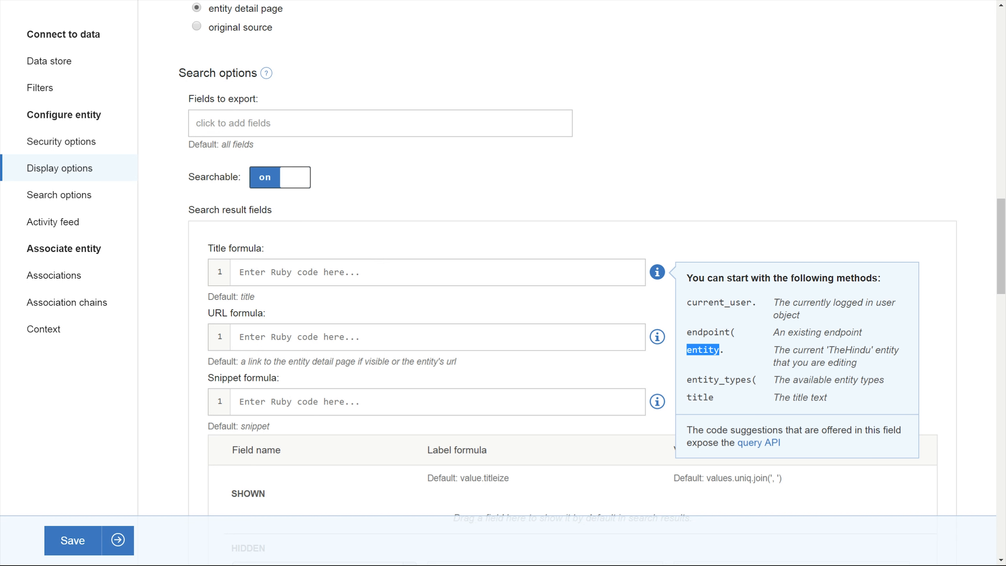
{"action": "left_click", "coordinate": [348, 273]}
{"action": "type", "text": "entit"}
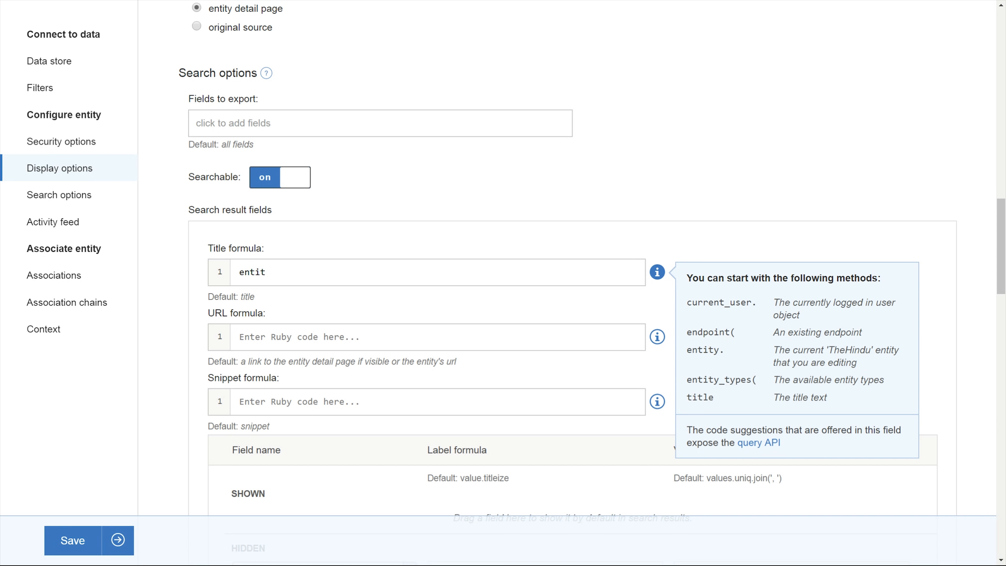
{"action": "type", "text": "y."}
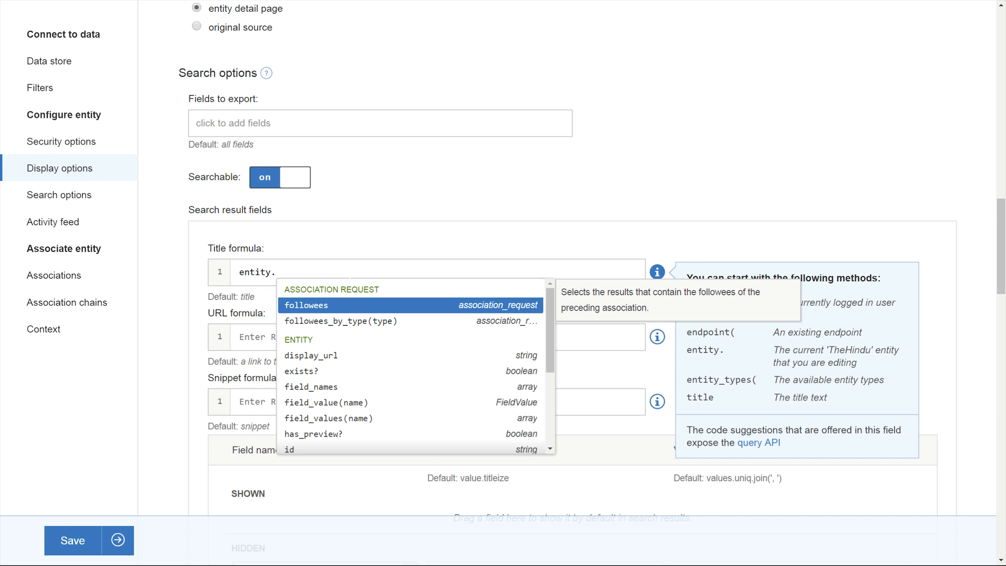
{"action": "type", "text": "fie"}
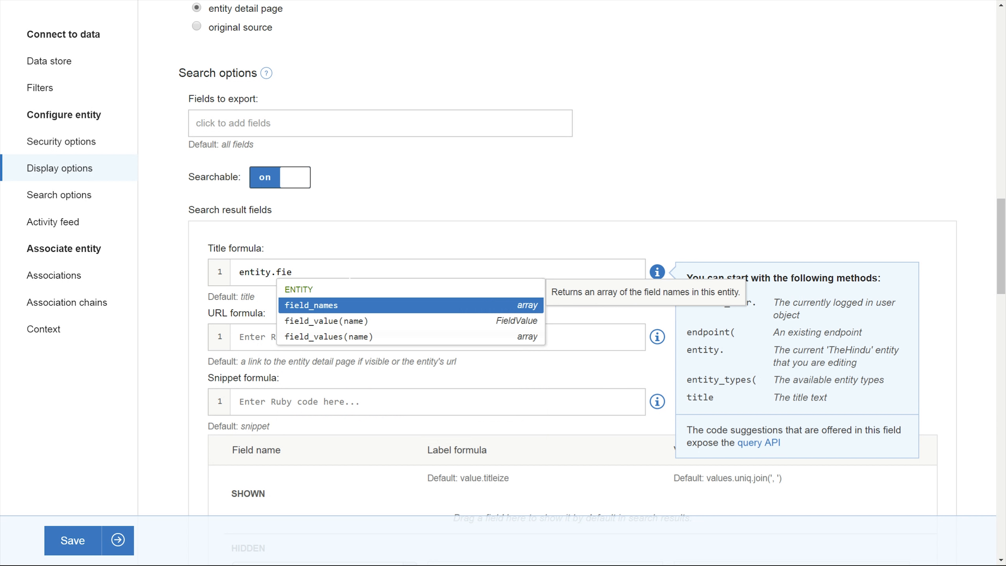
{"action": "key", "text": "Down"}
{"action": "key", "text": "Return"}
{"action": "type", "text": "\"tit"}
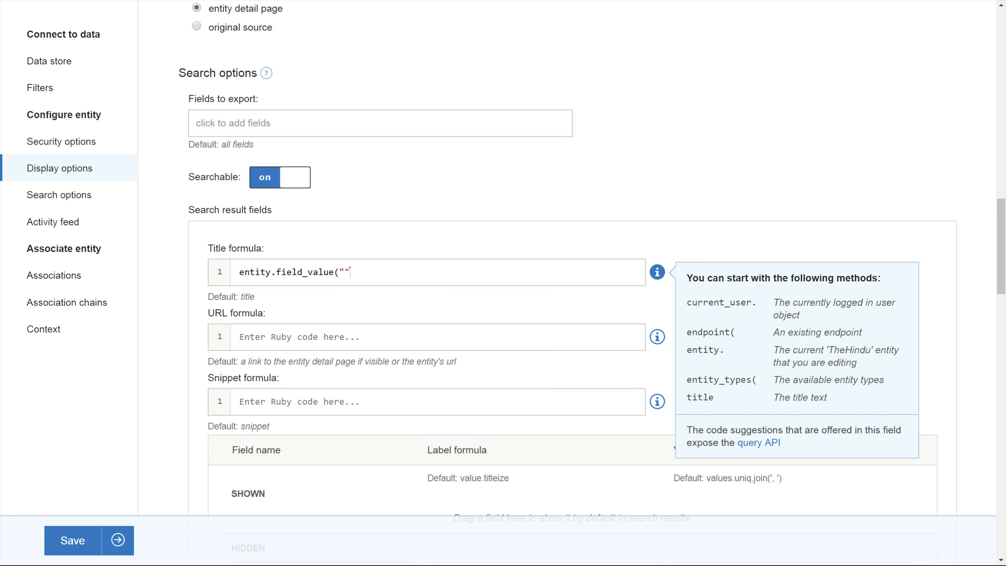
{"action": "type", "text": "le\").to_s"}
{"action": "key", "text": "BackSpace"}
{"action": "key", "text": "BackSpace"}
{"action": "key", "text": "BackSpace"}
{"action": "key", "text": "BackSpace"}
{"action": "key", "text": "BackSpace"}
{"action": "key", "text": "BackSpace"}
{"action": "key", "text": "BackSpace"}
{"action": "key", "text": "BackSpace"}
{"action": "key", "text": "BackSpace"}
{"action": "key", "text": "BackSpace"}
{"action": "key", "text": "BackSpace"}
{"action": "key", "text": "BackSpace"}
{"action": "key", "text": "BackSpace"}
{"action": "key", "text": "BackSpace"}
{"action": "key", "text": "BackSpace"}
{"action": "key", "text": "BackSpace"}
{"action": "key", "text": "BackSpace"}
{"action": "key", "text": "BackSpace"}
{"action": "key", "text": "BackSpace"}
{"action": "key", "text": "BackSpace"}
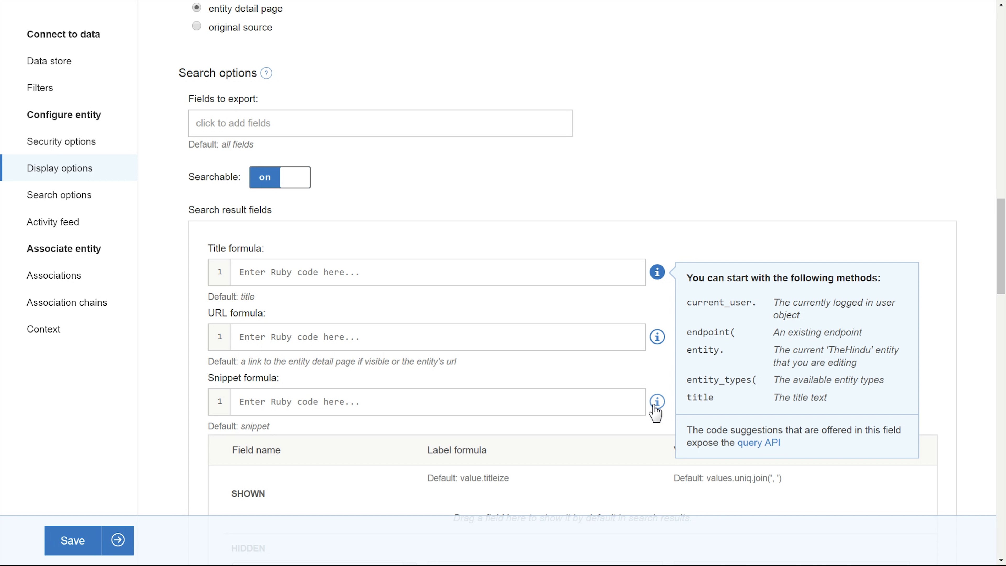
- Paste a two-column HTML table into the custom search result display and label the first cell Source
{"action": "scroll", "coordinate": [756, 344], "scroll_direction": "down", "scroll_amount": 10}
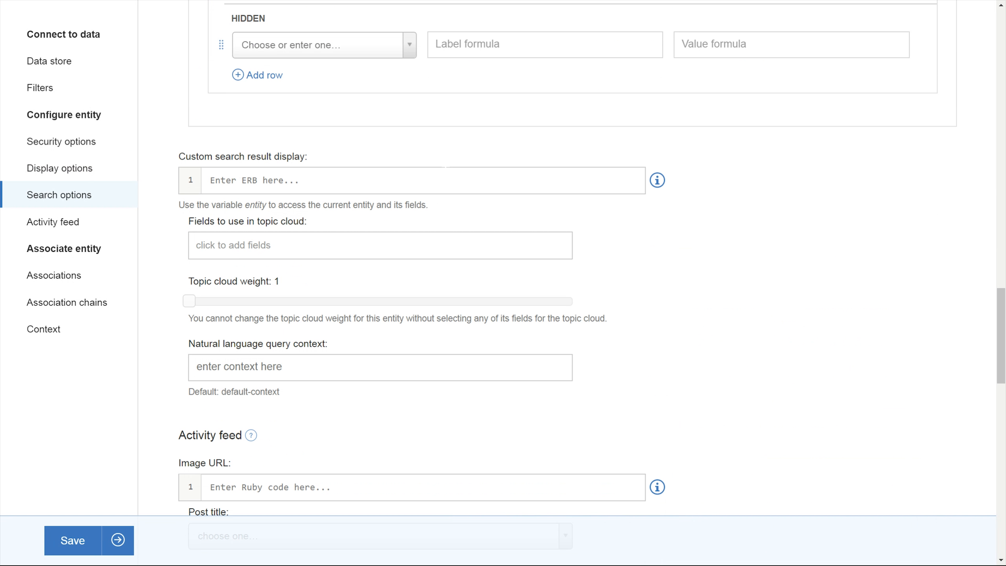
{"action": "scroll", "coordinate": [456, 153], "scroll_direction": "down", "scroll_amount": 1}
{"action": "left_click", "coordinate": [456, 152]}
{"action": "type", "text": "<table width=\"100%\">   <tr>     <td style=\"width:400px;padding-bottom:3px;\"><span><b> </b></span></td>      <td style=\"width:400px;padding-bottom:3px;\"><span><b> </b></span></td>   </tr> </table>"}
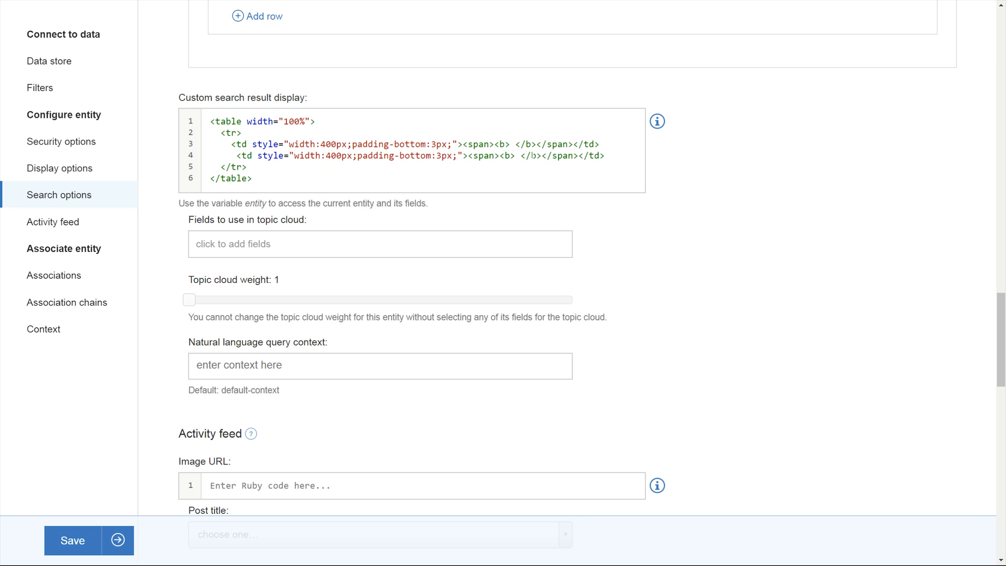
{"action": "type", "text": "Source"}
- Add the ERB expression entity.field_value("Source_Type") after the Source label in the first cell
{"action": "left_click", "coordinate": [605, 144]}
{"action": "type", "text": "<%<"}
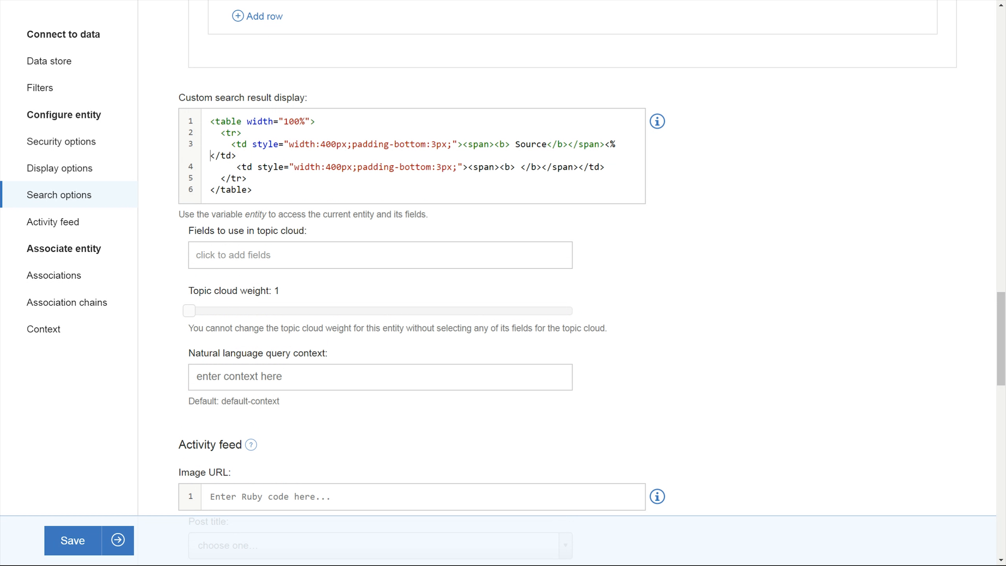
{"action": "type", "text": " %>"}
{"action": "type", "text": "=entity.f"}
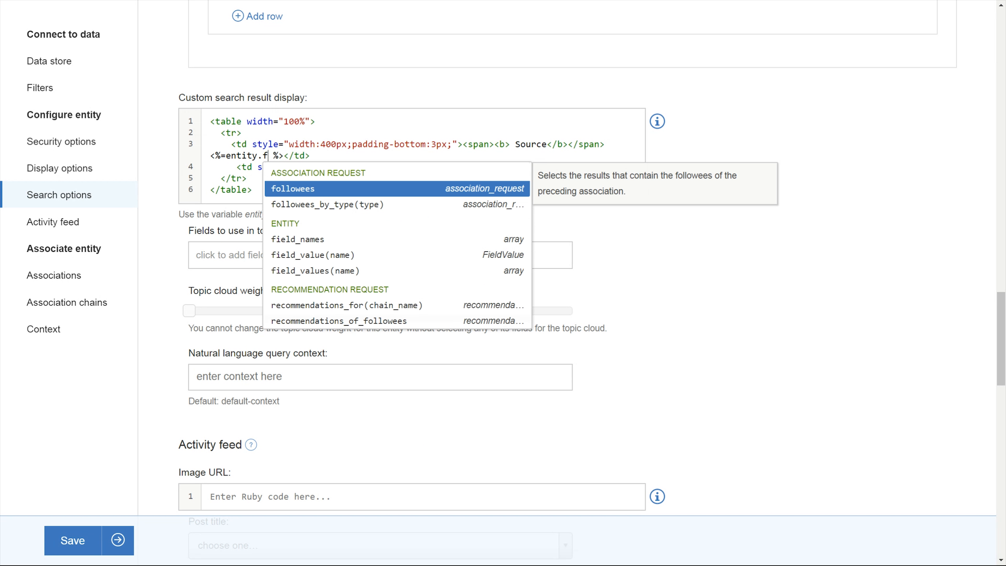
{"action": "type", "text": "ield_v"}
{"action": "key", "text": "Return"}
{"action": "type", "text": "\"S"}
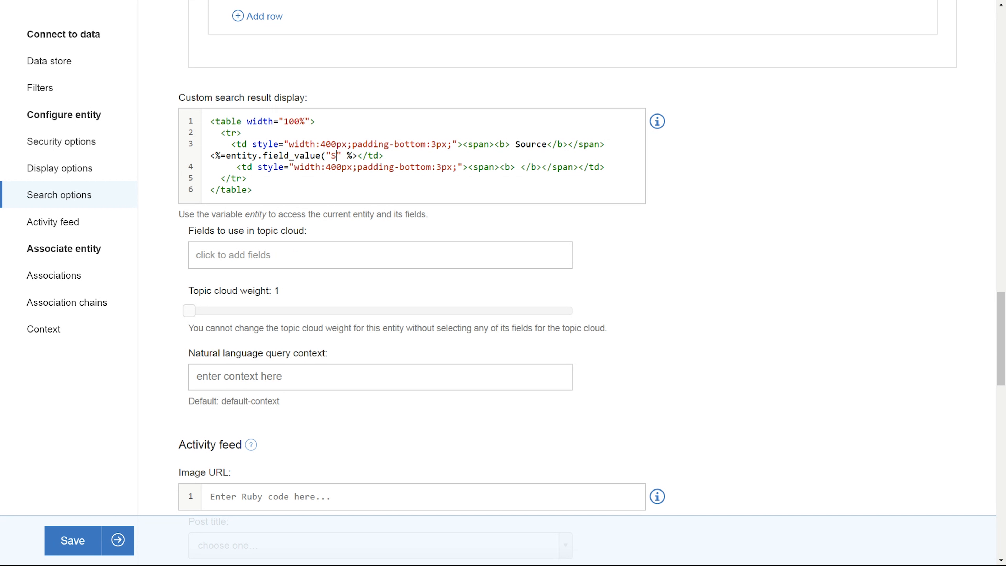
{"action": "type", "text": "ource_Type\")"}
- Label the second cell News Type and add a copied expression reading the News_Type field value
{"action": "type", "text": "News Type"}
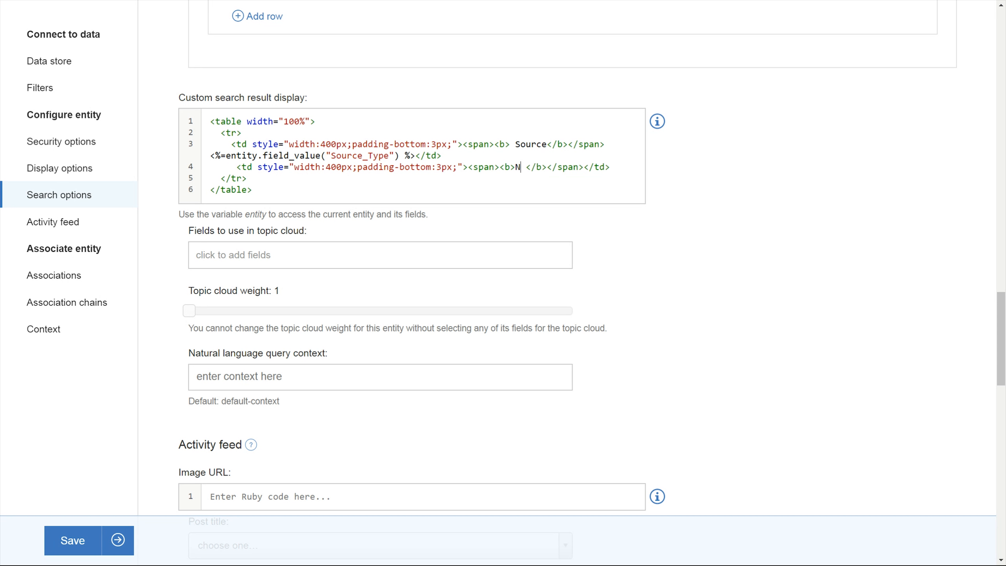
{"action": "left_click_drag", "start_coordinate": [414, 155], "coordinate": [219, 156]}
{"action": "key", "text": "ctrl+c"}
{"action": "left_click", "coordinate": [589, 167]}
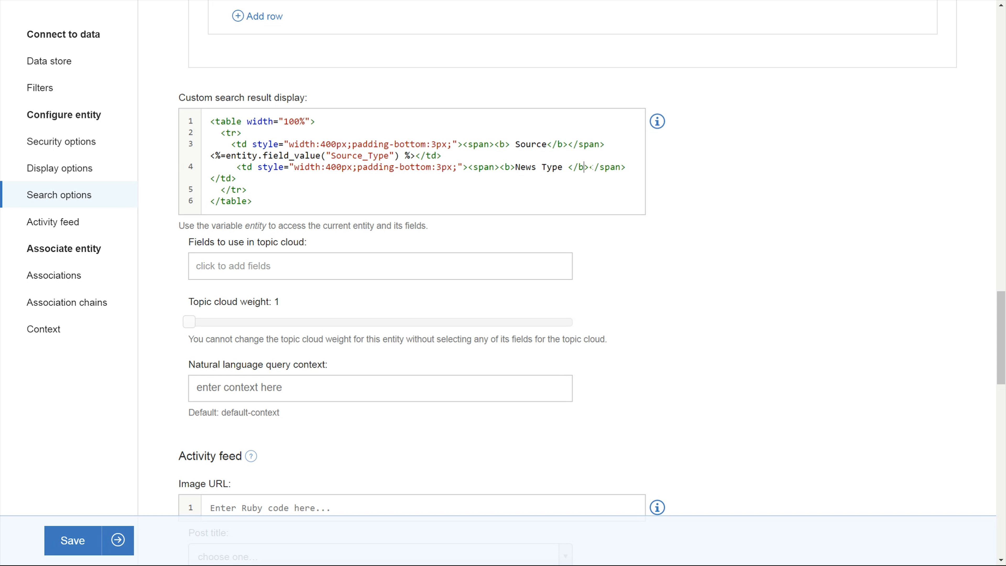
{"action": "key", "text": "ctrl+v"}
{"action": "double_click", "coordinate": [359, 179]}
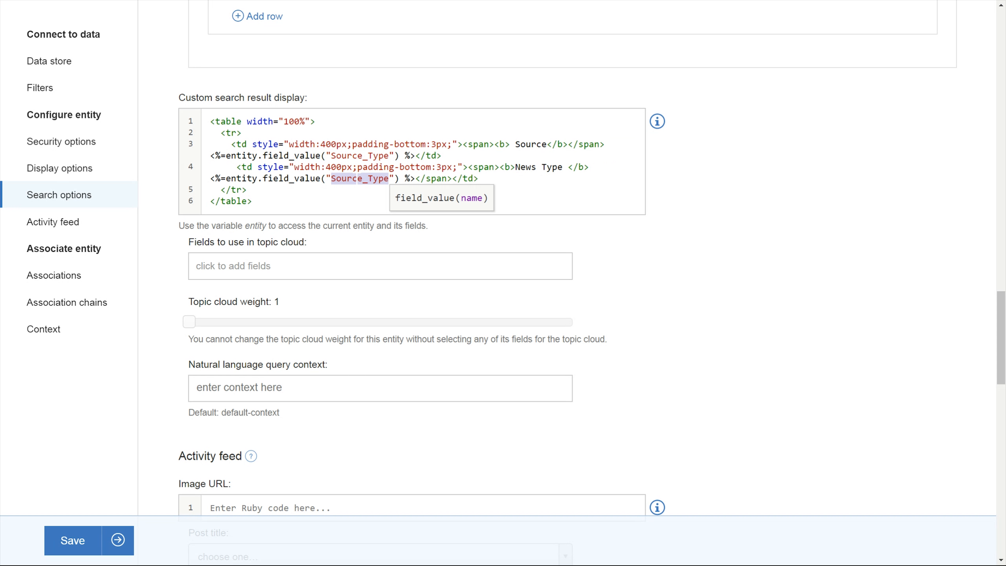
{"action": "type", "text": "News_Type"}
{"action": "key", "text": "Tab"}
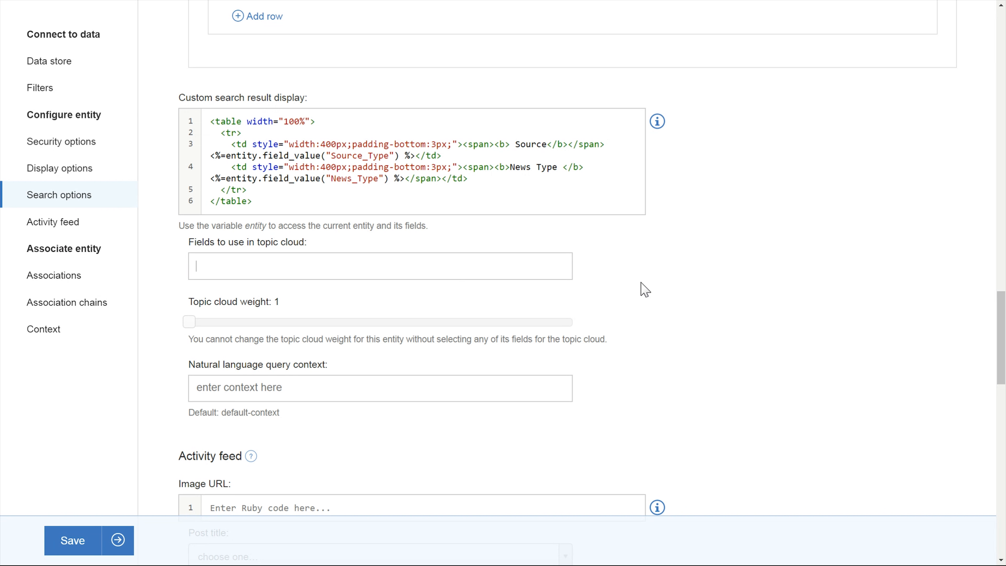
- Browse the Activity feed and Associate entity settings further down the page
{"action": "scroll", "coordinate": [759, 319], "scroll_direction": "down", "scroll_amount": 6}
{"action": "scroll", "coordinate": [786, 313], "scroll_direction": "down", "scroll_amount": 9}
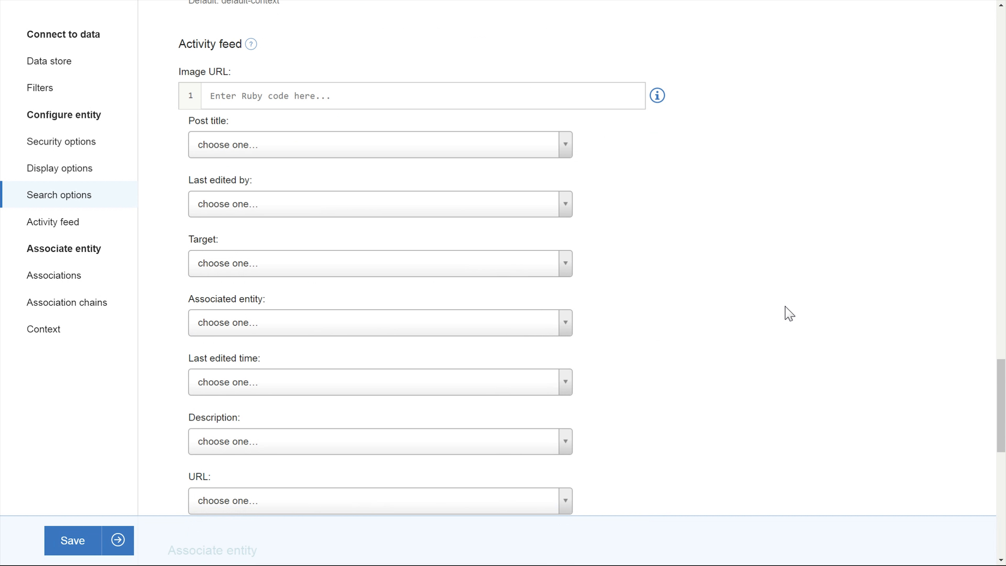
{"action": "scroll", "coordinate": [785, 313], "scroll_direction": "up", "scroll_amount": 6}
{"action": "scroll", "coordinate": [785, 313], "scroll_direction": "down", "scroll_amount": 14}
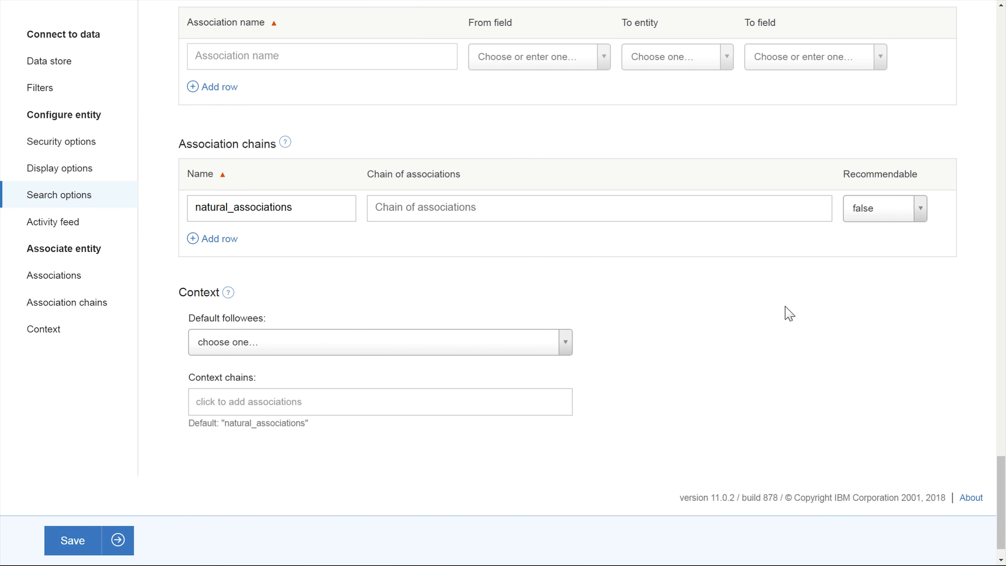
{"action": "scroll", "coordinate": [786, 313], "scroll_direction": "up", "scroll_amount": 2}
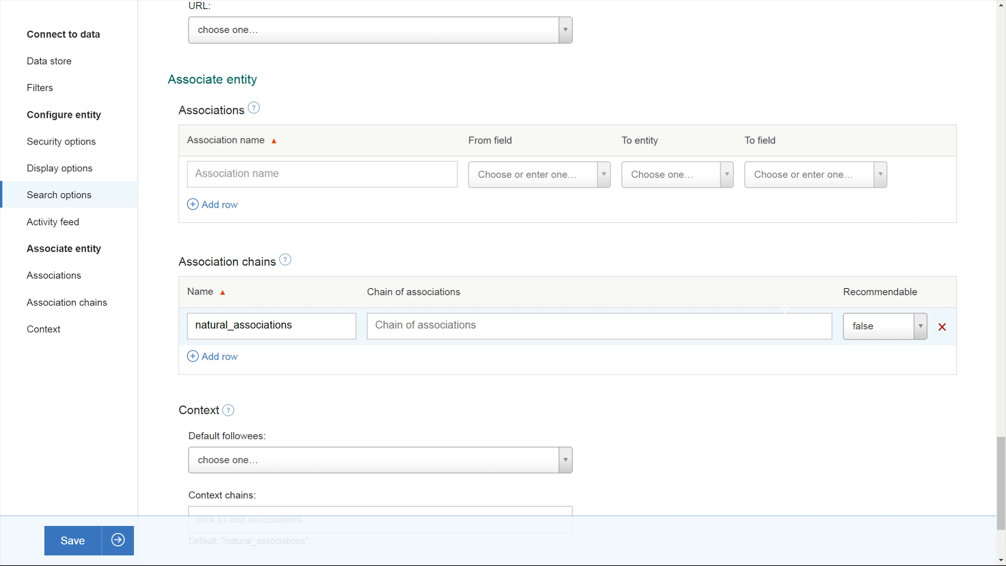
{"action": "left_click", "coordinate": [315, 169]}
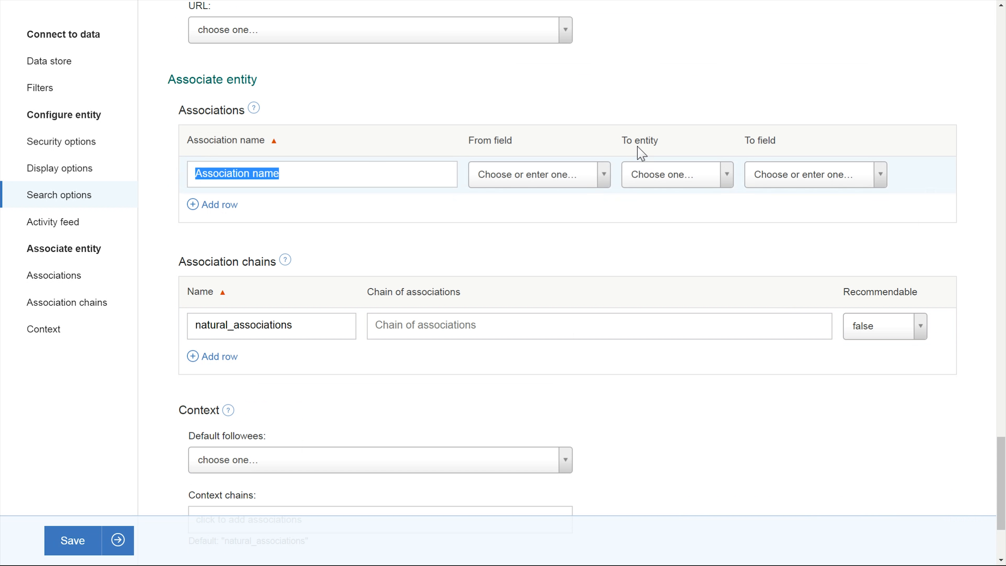
{"action": "left_click_drag", "start_coordinate": [638, 148], "coordinate": [796, 142]}
{"action": "left_click", "coordinate": [604, 181]}
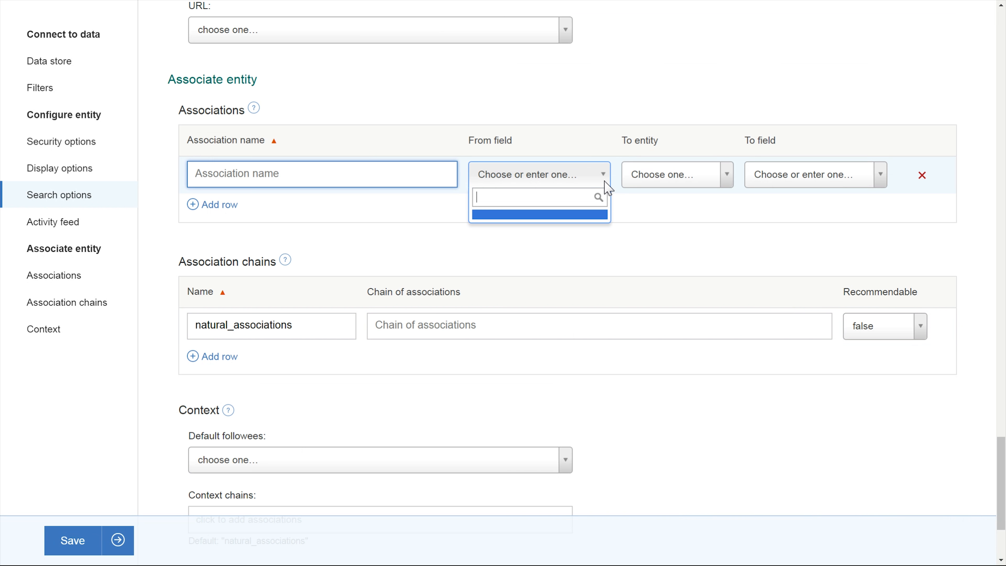
{"action": "left_click", "coordinate": [608, 187]}
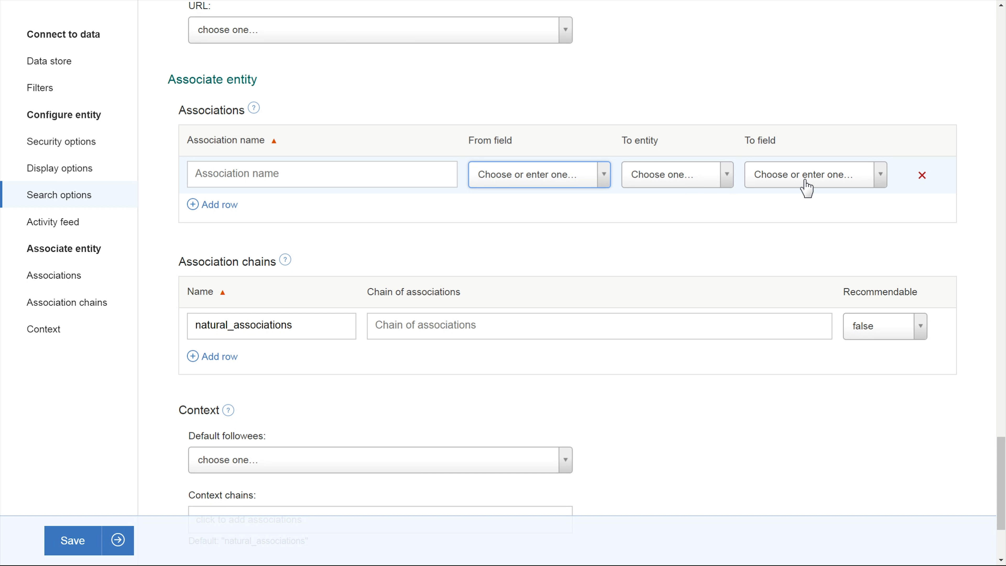
- Save the TheHindu entity configuration
{"action": "scroll", "coordinate": [618, 242], "scroll_direction": "down", "scroll_amount": 3}
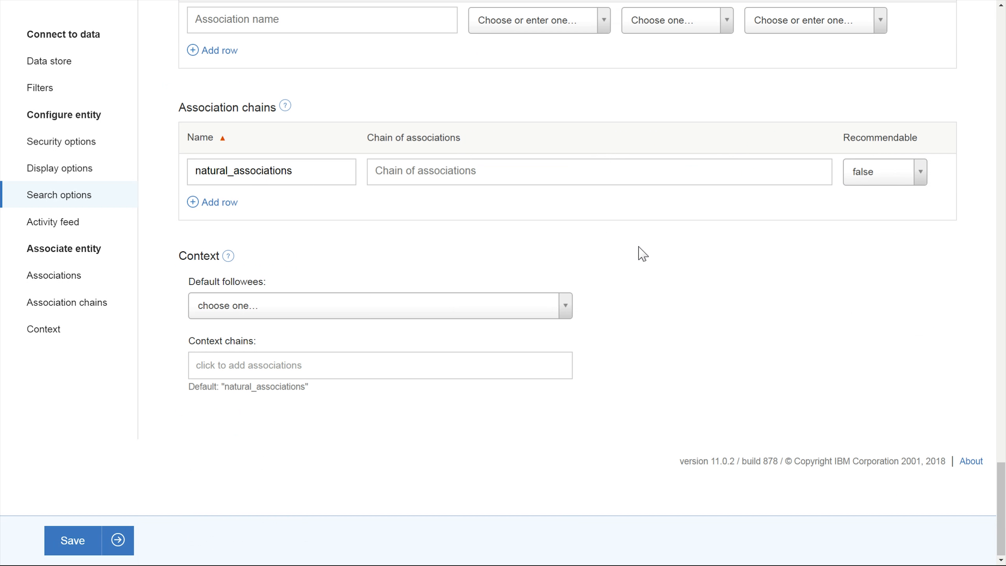
{"action": "left_click", "coordinate": [73, 552]}
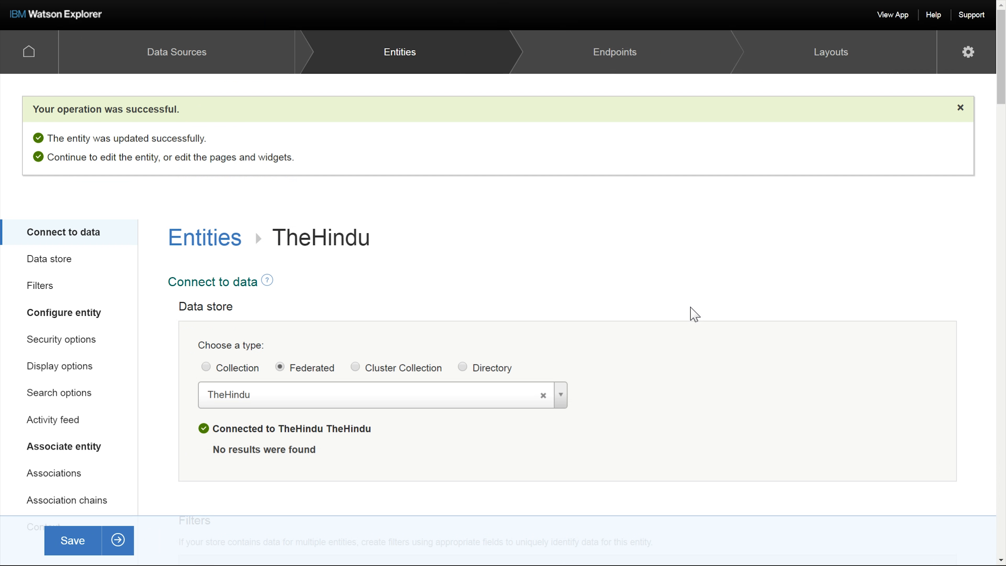
{"action": "left_click_drag", "start_coordinate": [220, 428], "coordinate": [380, 425]}
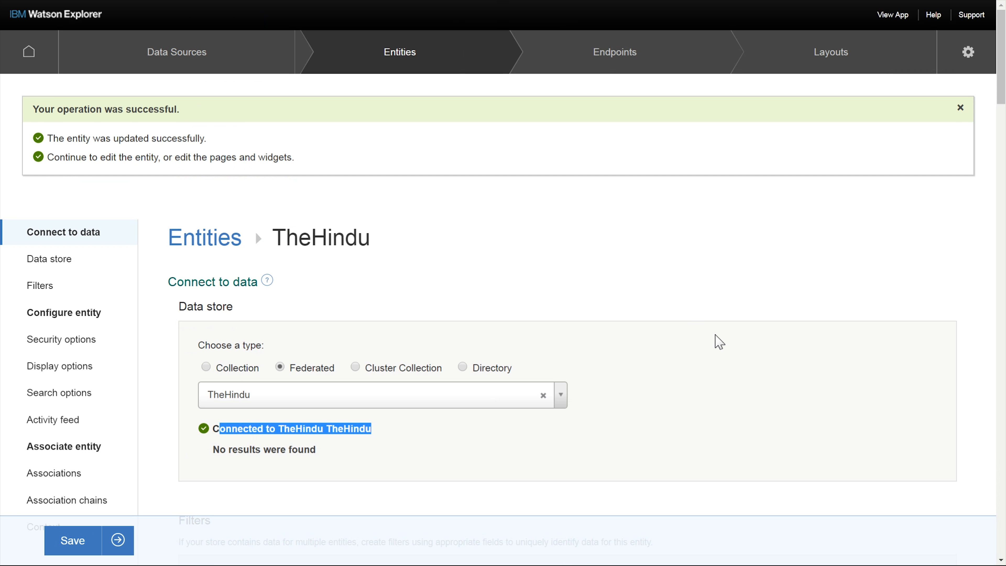
{"action": "key", "text": "ctrl+minus"}
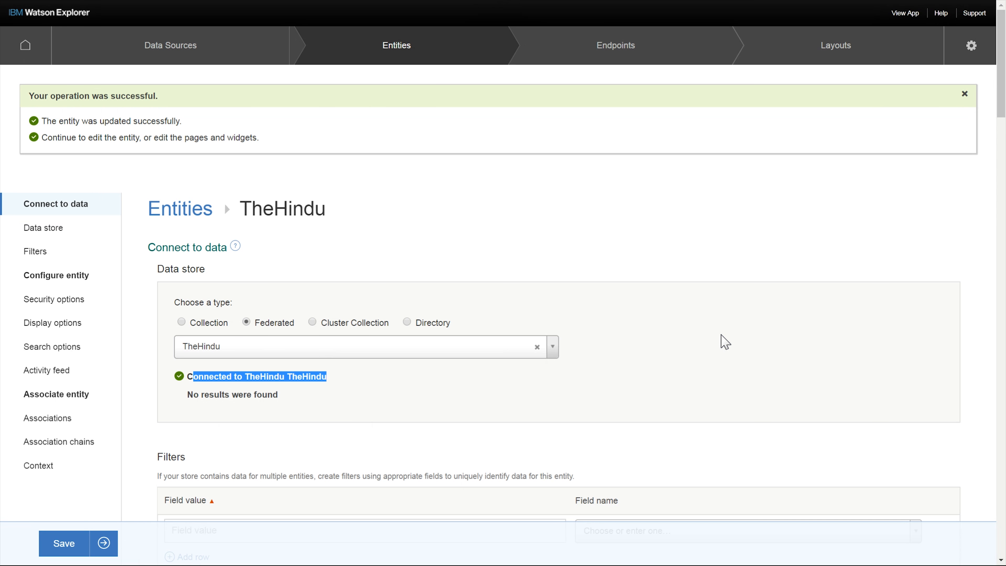
{"action": "key", "text": "ctrl+plus"}
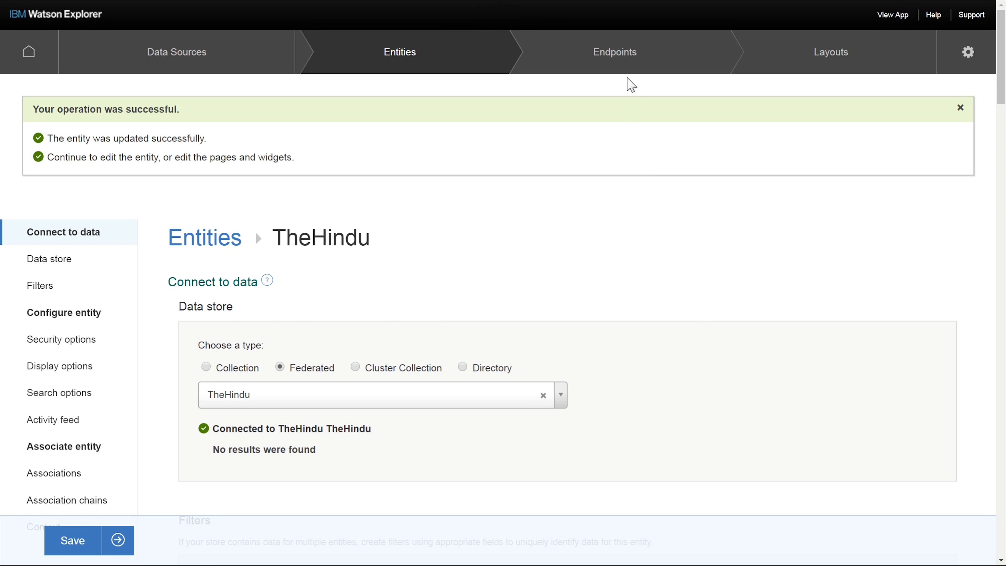
- Open the Searches layout page and start creating a new Search Results widget
{"action": "left_click", "coordinate": [631, 63]}
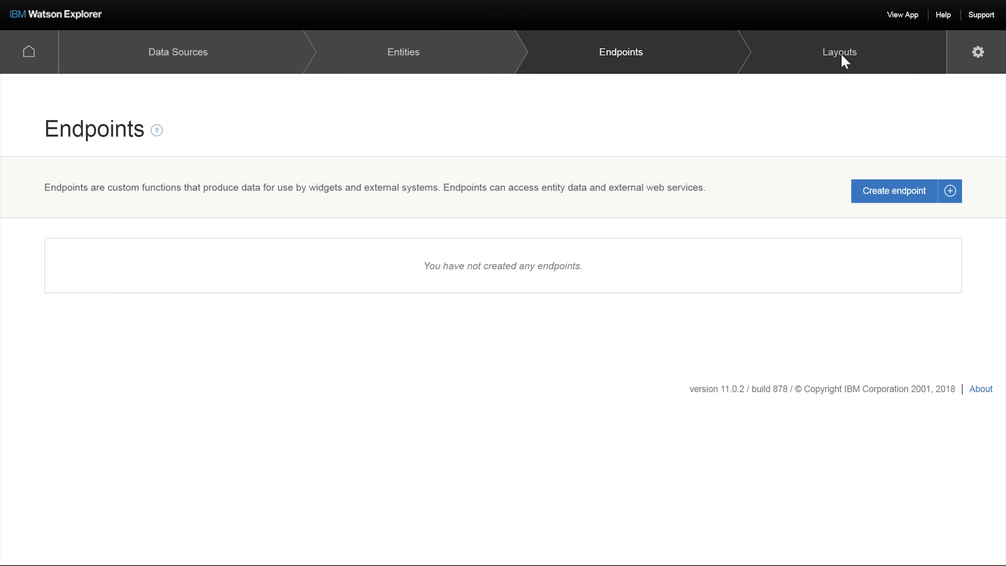
{"action": "left_click", "coordinate": [845, 61]}
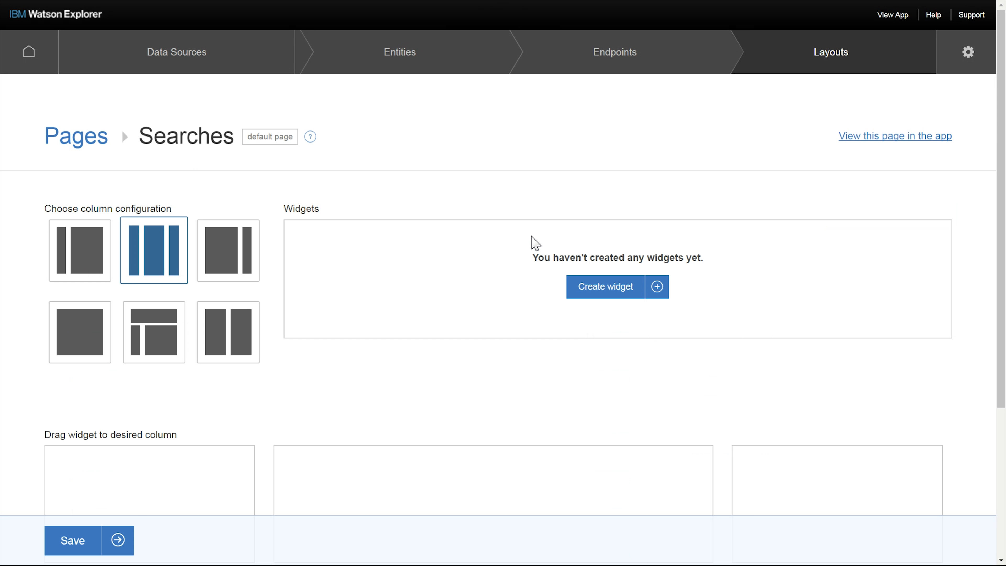
{"action": "scroll", "coordinate": [528, 247], "scroll_direction": "down", "scroll_amount": 5}
{"action": "scroll", "coordinate": [530, 247], "scroll_direction": "up", "scroll_amount": 5}
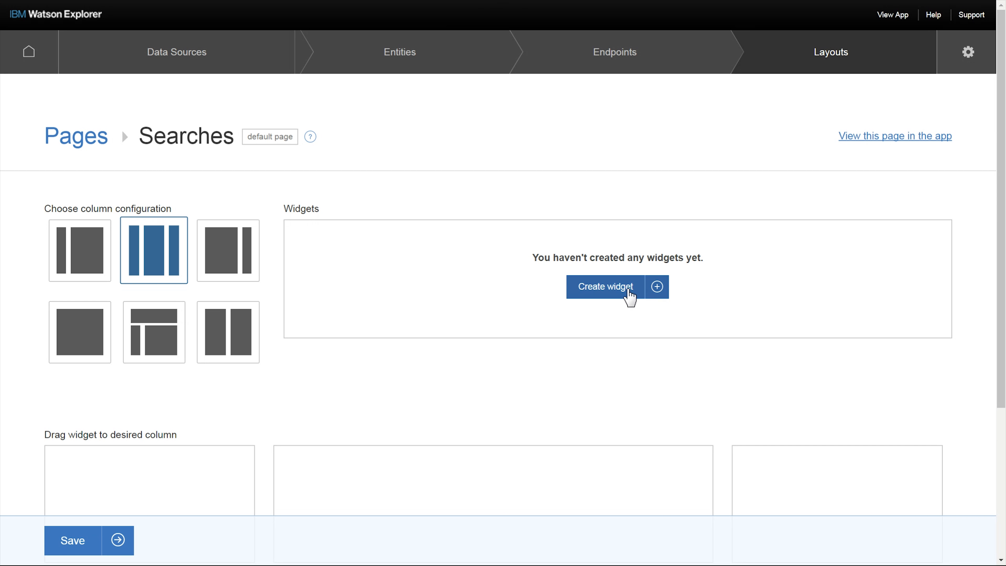
{"action": "left_click", "coordinate": [628, 292]}
{"action": "left_click", "coordinate": [570, 349]}
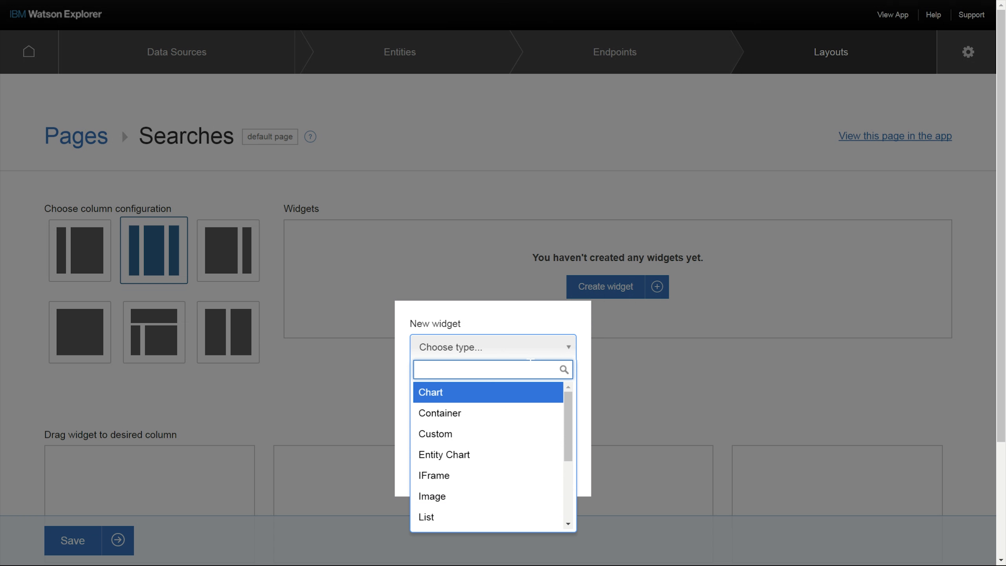
{"action": "left_click_drag", "start_coordinate": [567, 412], "coordinate": [573, 446]}
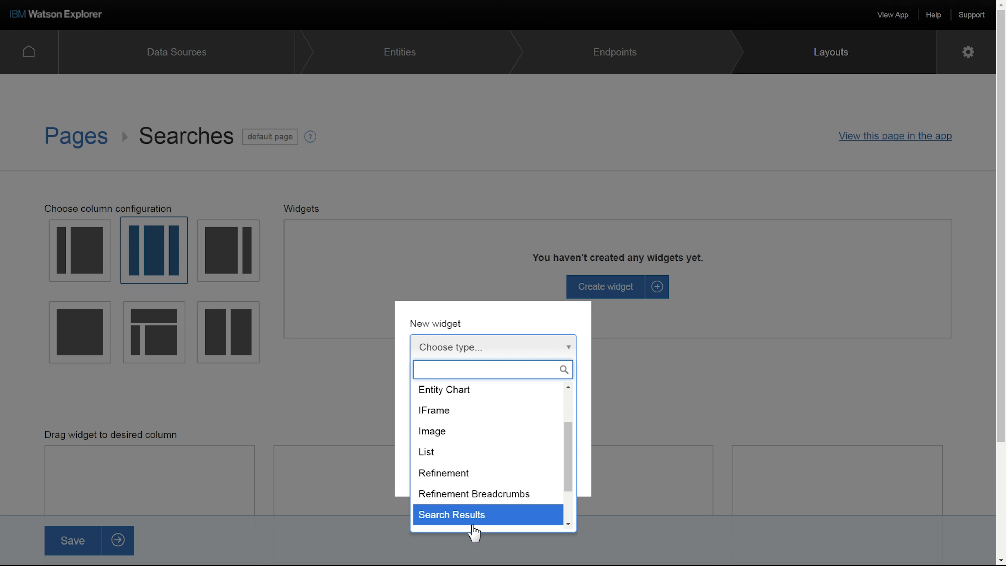
{"action": "left_click", "coordinate": [471, 523]}
{"action": "left_click", "coordinate": [506, 469]}
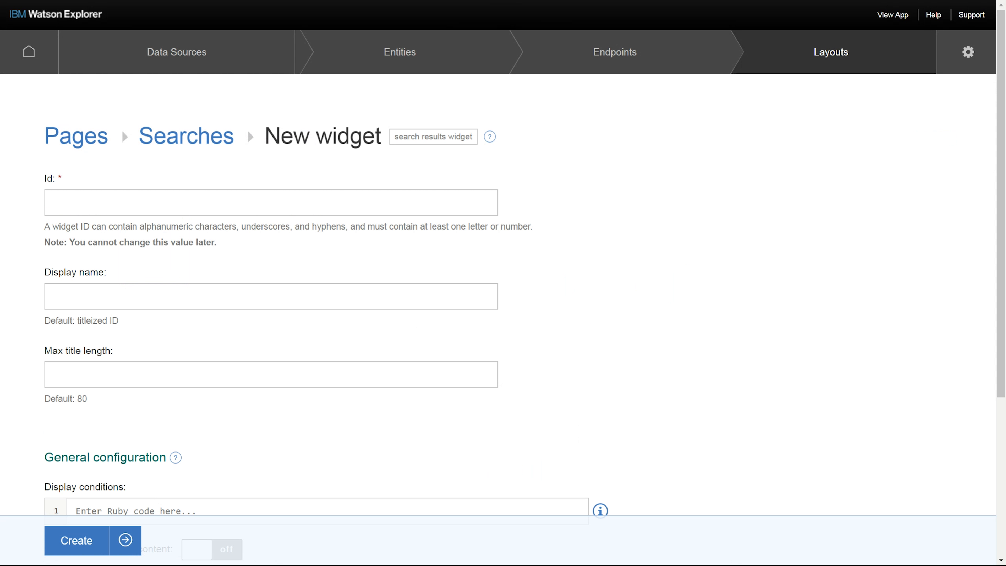
- Create the Search Results widget with Id Search-Results and display name Search
{"action": "left_click", "coordinate": [53, 202]}
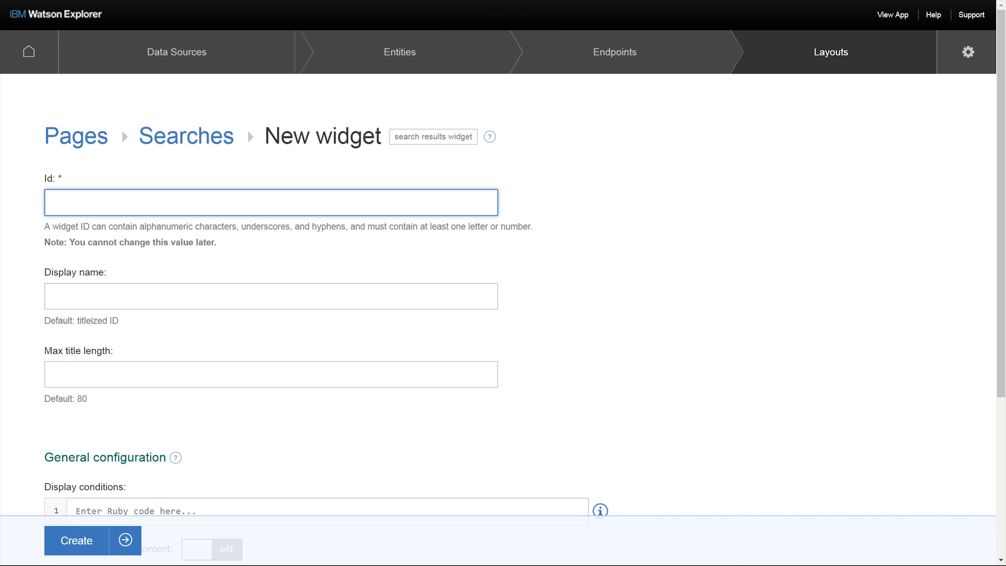
{"action": "type", "text": "Search-Results"}
{"action": "key", "text": "Tab"}
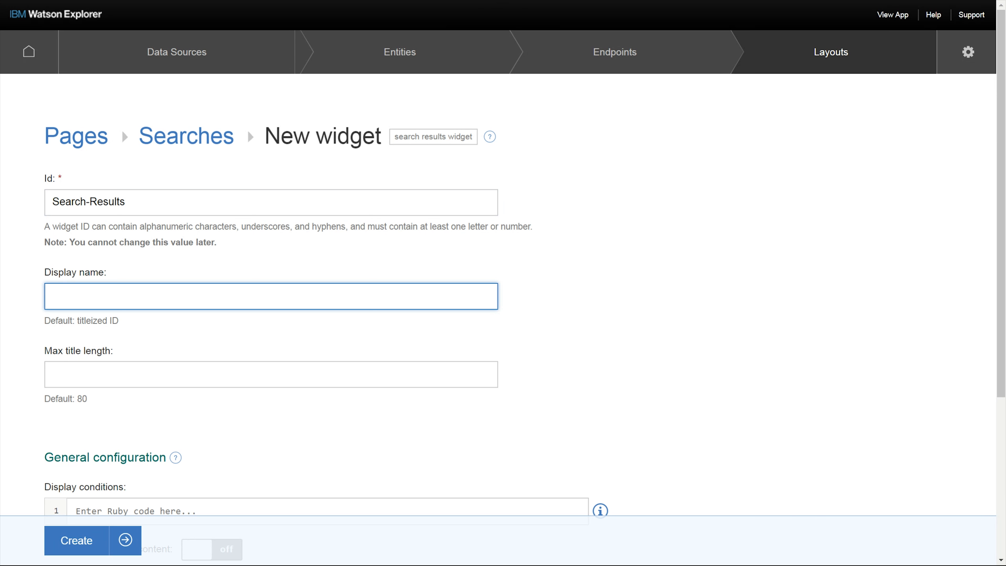
{"action": "type", "text": "search"}
{"action": "key", "text": "BackSpace"}
{"action": "key", "text": "BackSpace"}
{"action": "key", "text": "BackSpace"}
{"action": "key", "text": "BackSpace"}
{"action": "key", "text": "BackSpace"}
{"action": "key", "text": "BackSpace"}
{"action": "type", "text": "Search"}
{"action": "left_click", "coordinate": [687, 368]}
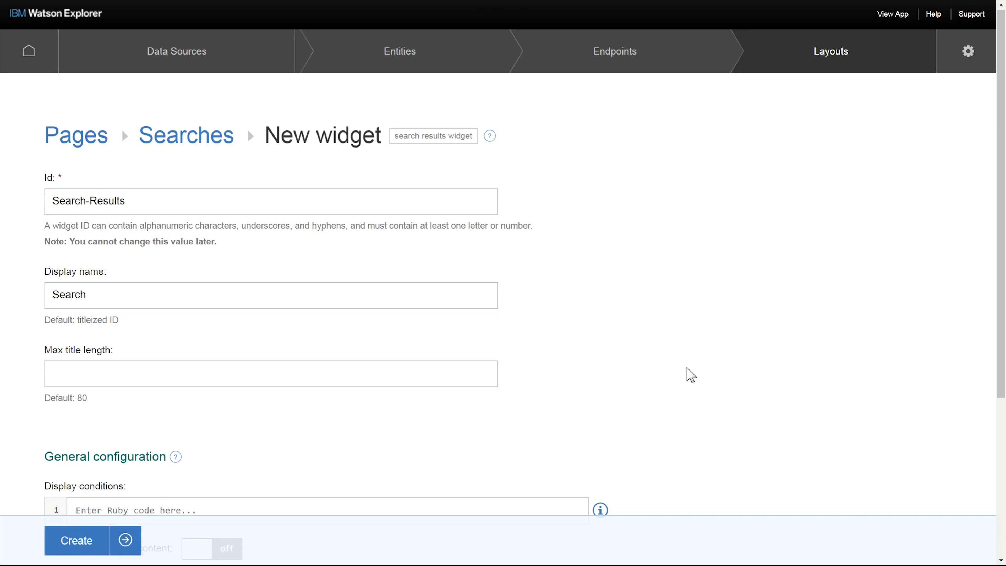
{"action": "scroll", "coordinate": [687, 368], "scroll_direction": "down", "scroll_amount": 1}
{"action": "scroll", "coordinate": [691, 375], "scroll_direction": "down", "scroll_amount": 3}
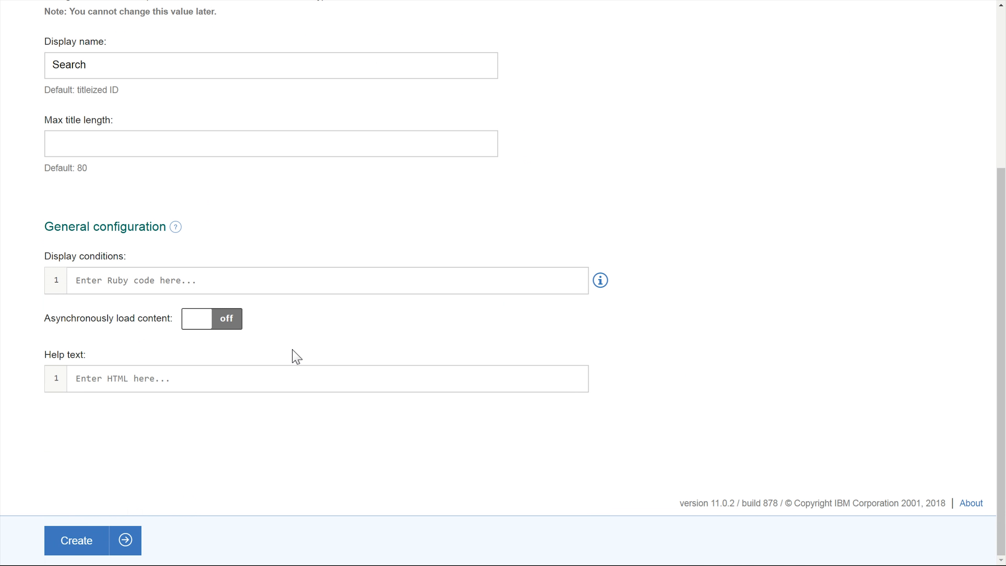
{"action": "left_click", "coordinate": [76, 545]}
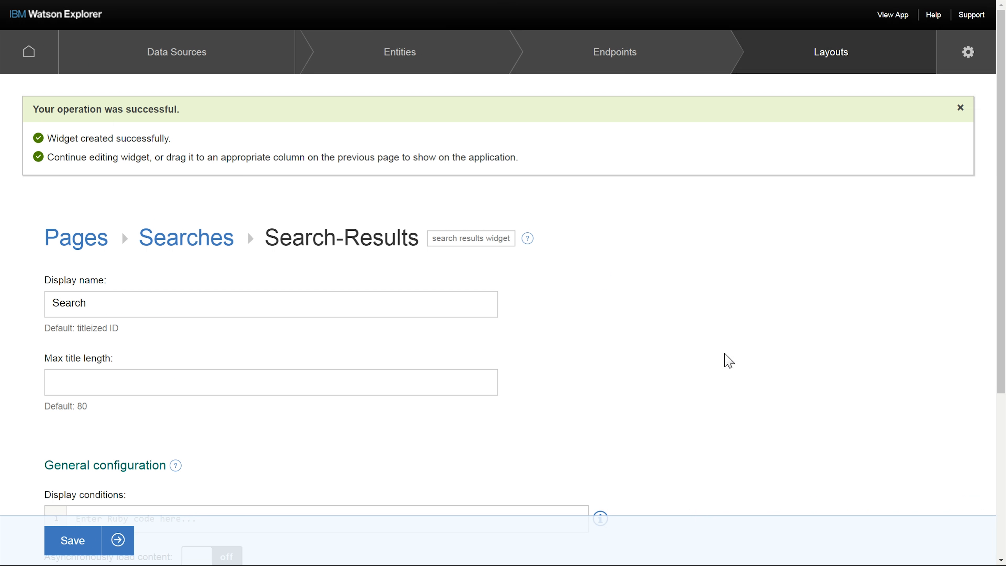
- Switch the Searches page to a sidebar-and-main column layout and place Search-Results in the main column
{"action": "left_click", "coordinate": [217, 243]}
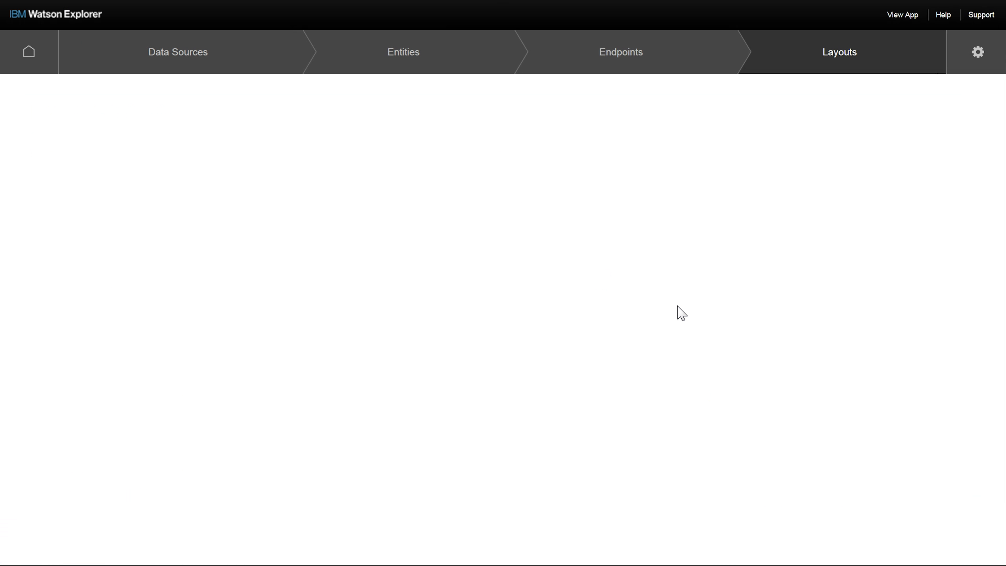
{"action": "scroll", "coordinate": [653, 298], "scroll_direction": "down", "scroll_amount": 3}
{"action": "left_click_drag", "start_coordinate": [453, 126], "coordinate": [340, 137]}
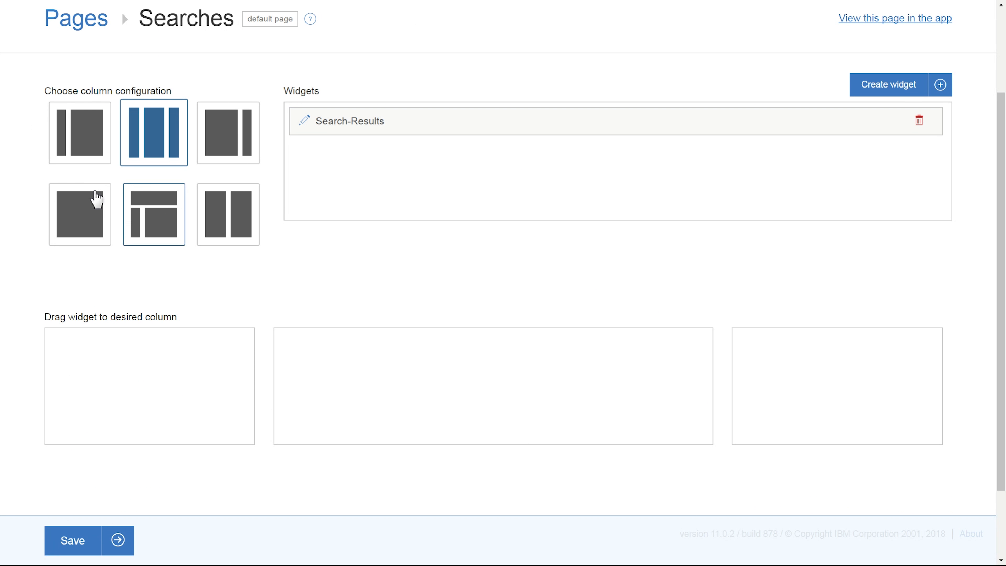
{"action": "left_click", "coordinate": [84, 151]}
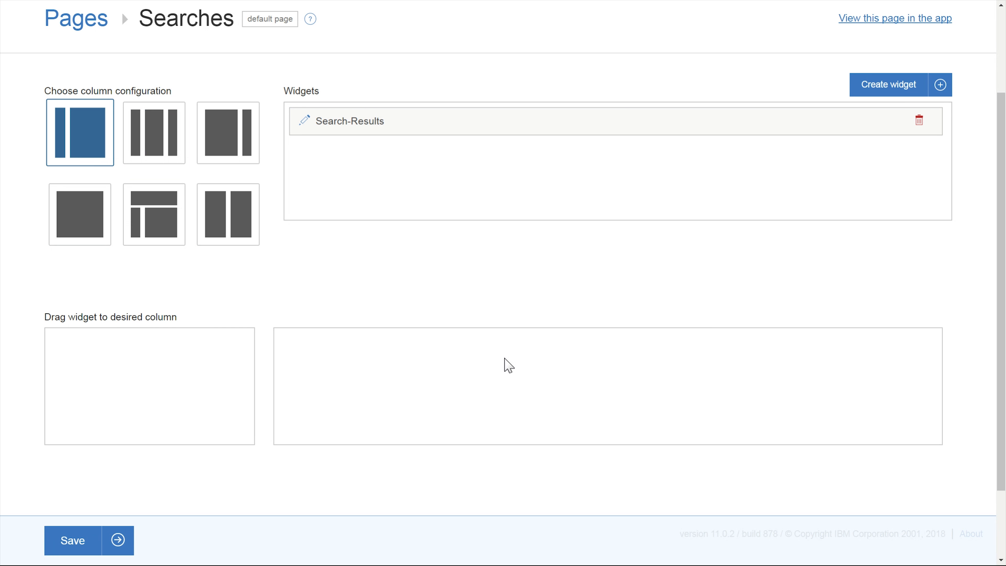
{"action": "left_click_drag", "start_coordinate": [332, 121], "coordinate": [308, 353]}
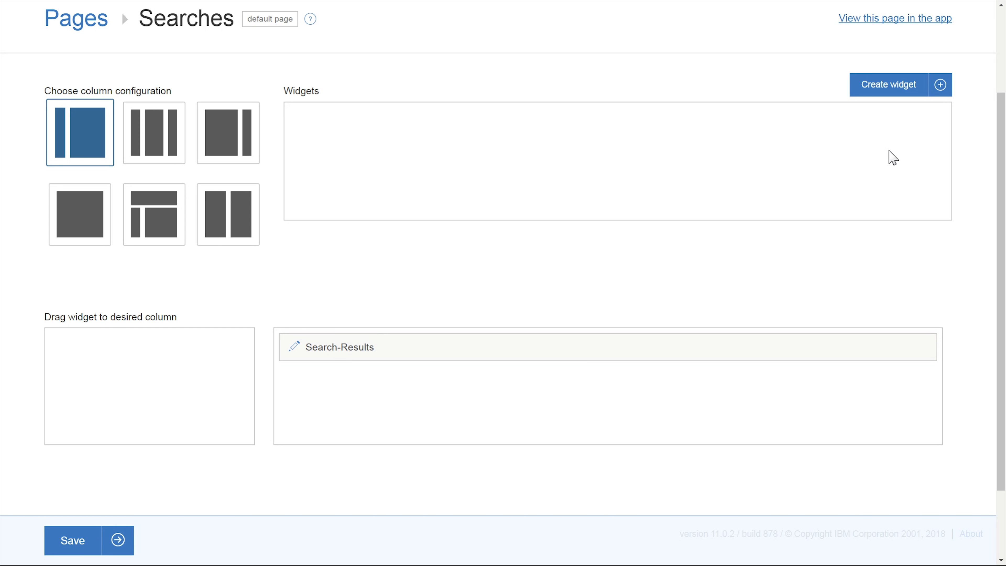
{"action": "left_click", "coordinate": [940, 86]}
{"action": "type", "text": "refin"}
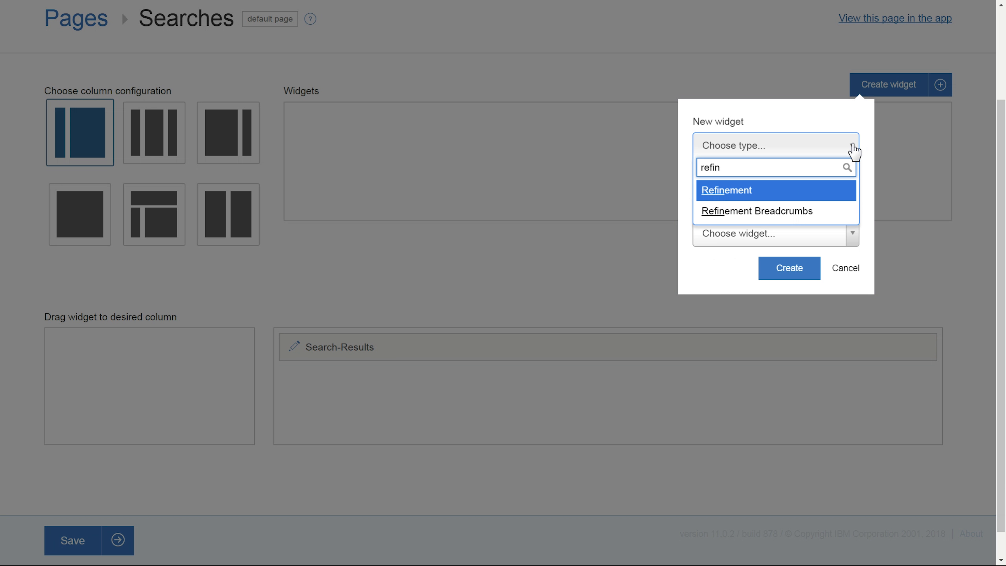
{"action": "key", "text": "Return"}
{"action": "left_click", "coordinate": [800, 262]}
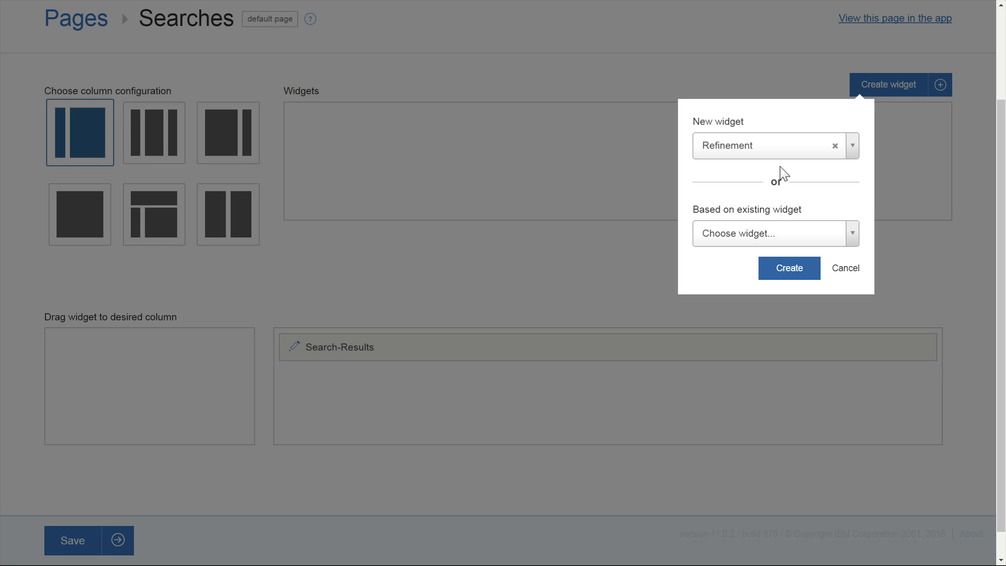
{"action": "left_click", "coordinate": [846, 273]}
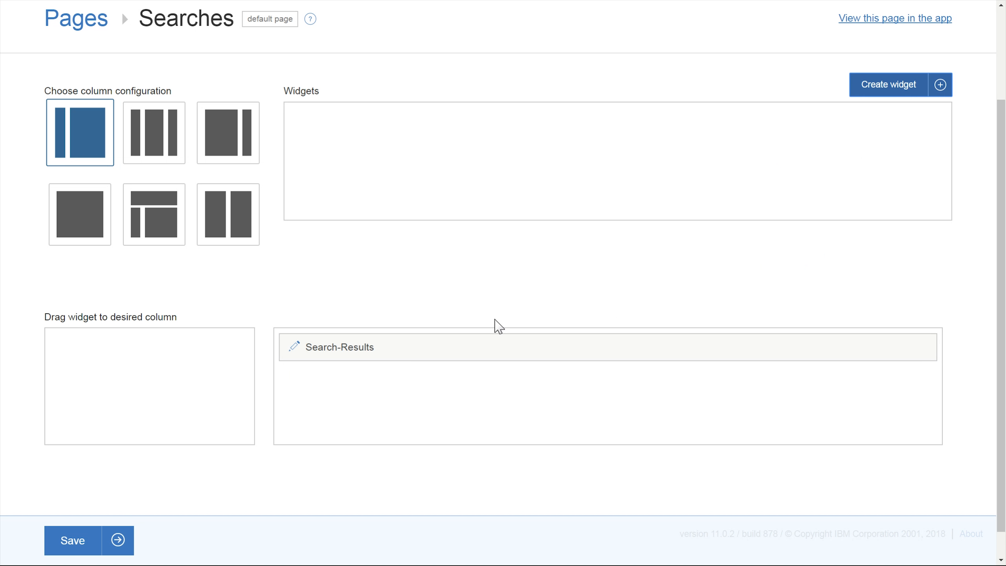
- Save the Searches page layout
{"action": "left_click", "coordinate": [118, 533]}
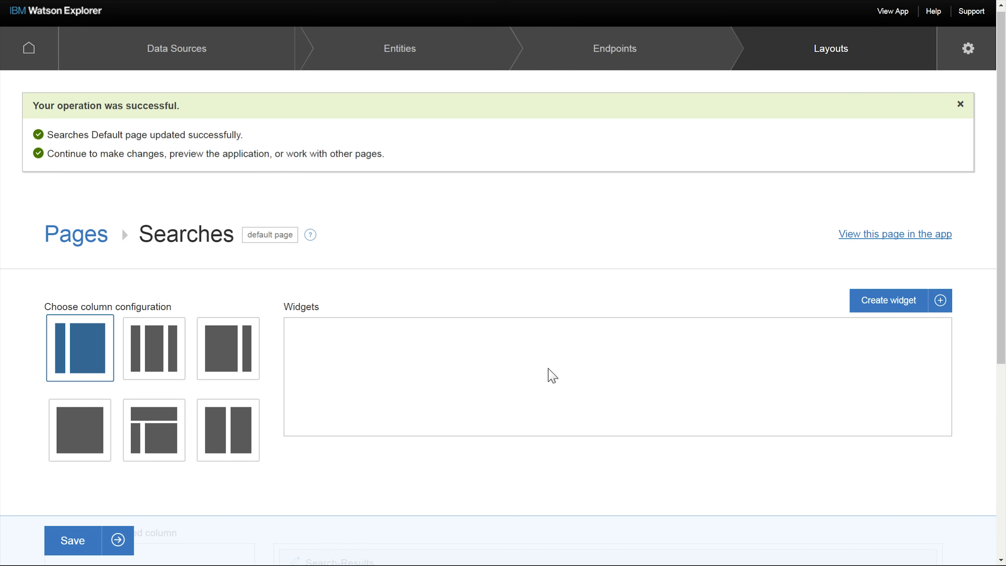
{"action": "scroll", "coordinate": [551, 375], "scroll_direction": "down", "scroll_amount": 5}
{"action": "scroll", "coordinate": [609, 335], "scroll_direction": "up", "scroll_amount": 5}
- Create a new Refinement widget with Id Source and display name Source
{"action": "left_click", "coordinate": [886, 291]}
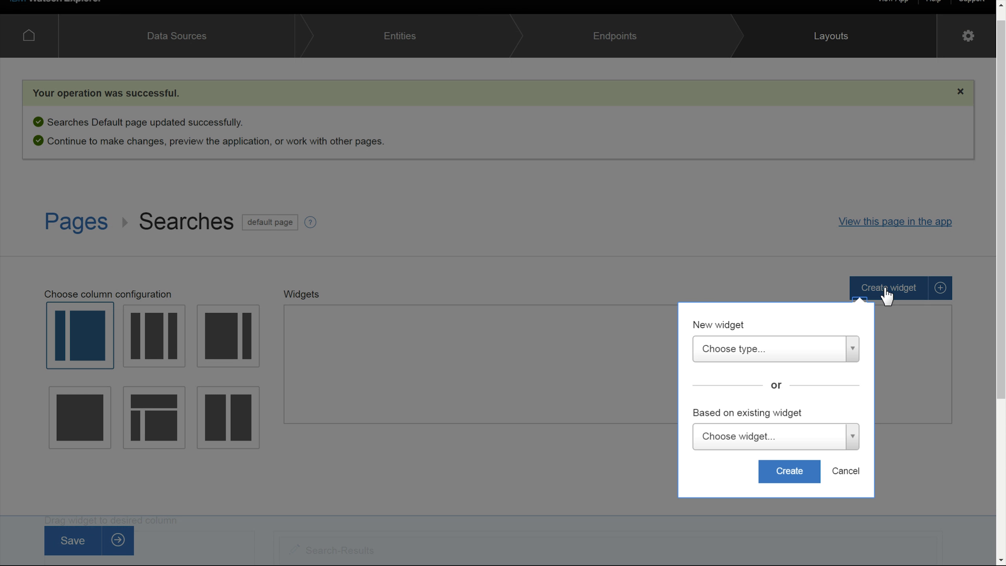
{"action": "left_click", "coordinate": [857, 352]}
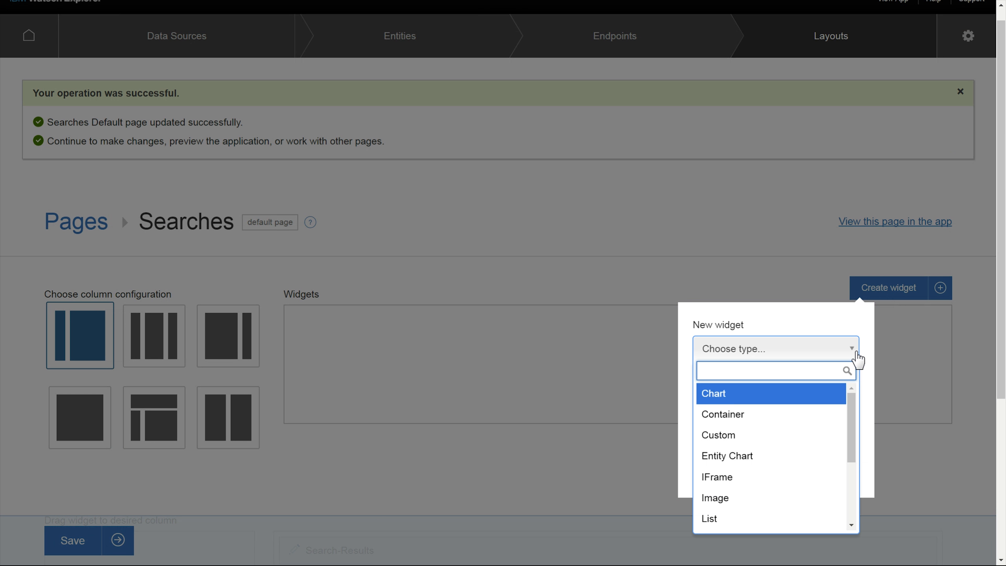
{"action": "left_click_drag", "start_coordinate": [851, 407], "coordinate": [858, 420]}
{"action": "left_click", "coordinate": [744, 508]}
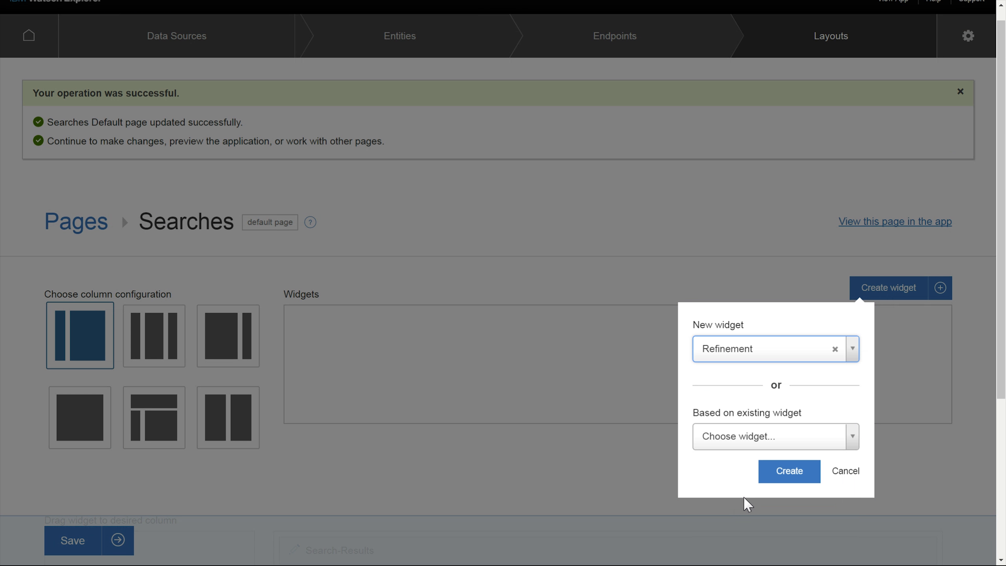
{"action": "left_click", "coordinate": [800, 480]}
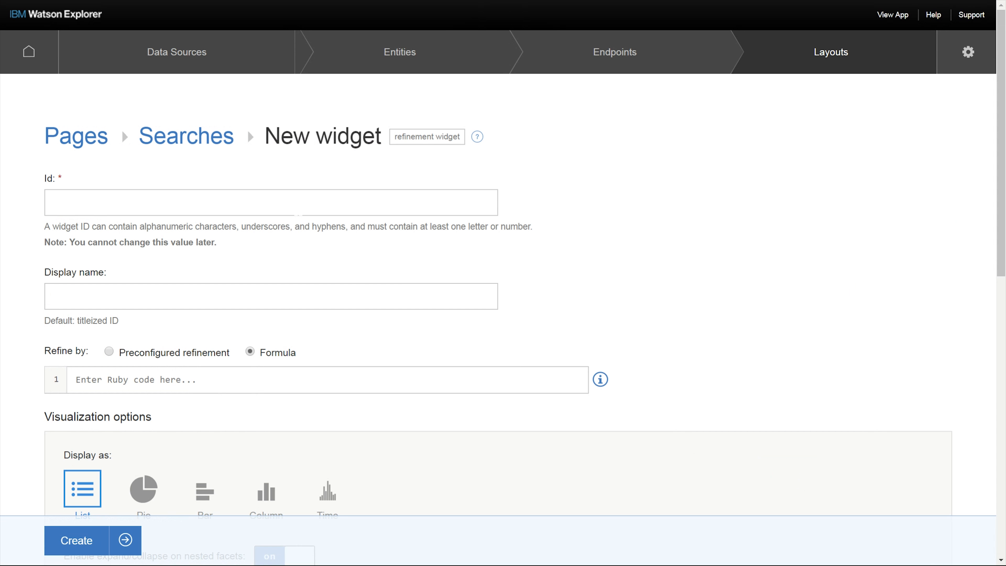
{"action": "left_click", "coordinate": [294, 213]}
{"action": "type", "text": "Source"}
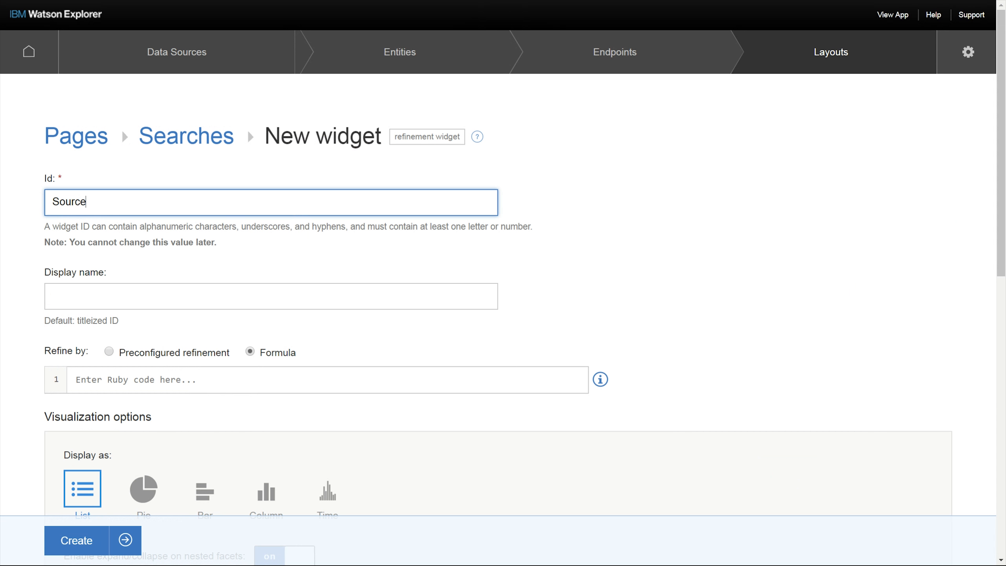
{"action": "key", "text": "Tab"}
{"action": "type", "text": "Source"}
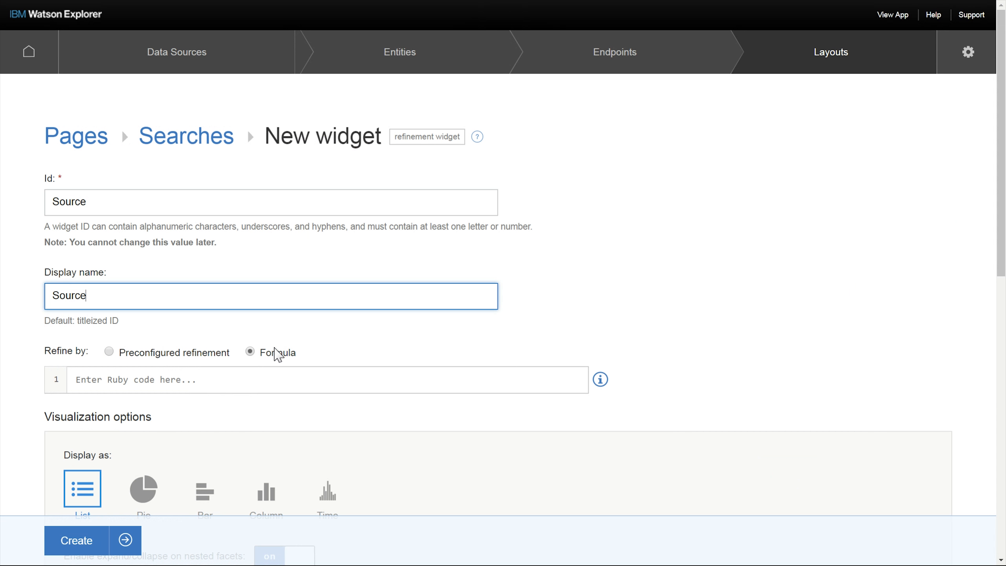
{"action": "scroll", "coordinate": [547, 308], "scroll_direction": "down", "scroll_amount": 2}
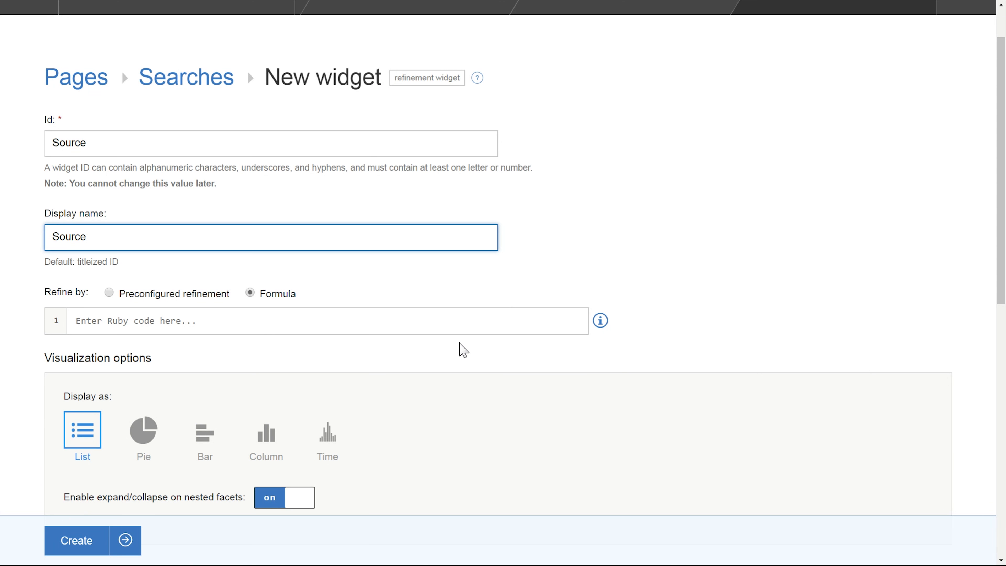
{"action": "left_click", "coordinate": [600, 320]}
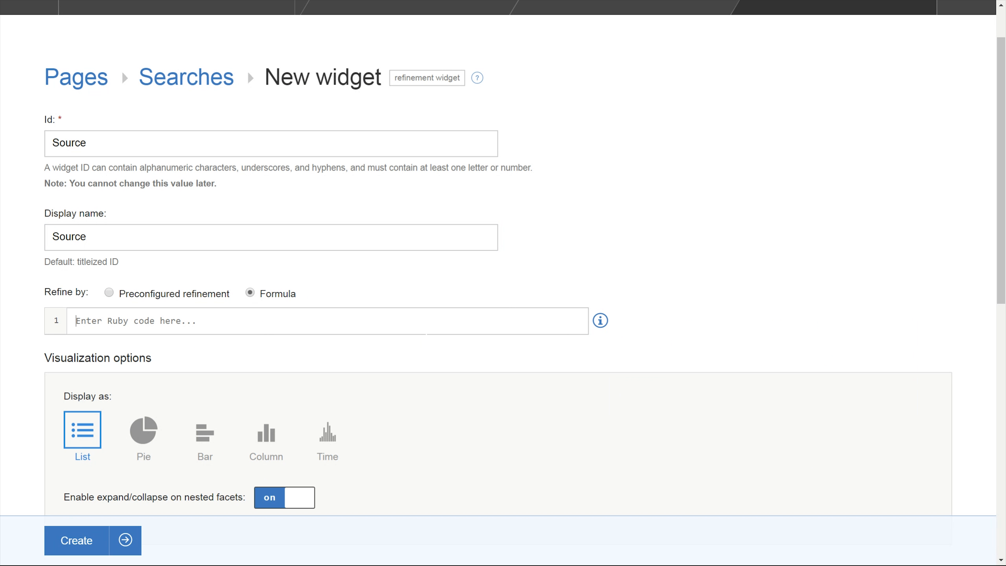
{"action": "type", "text": "filed"}
{"action": "key", "text": "BackSpace"}
{"action": "key", "text": "BackSpace"}
{"action": "key", "text": "BackSpace"}
{"action": "key", "text": "BackSpace"}
{"action": "type", "text": "ield"}
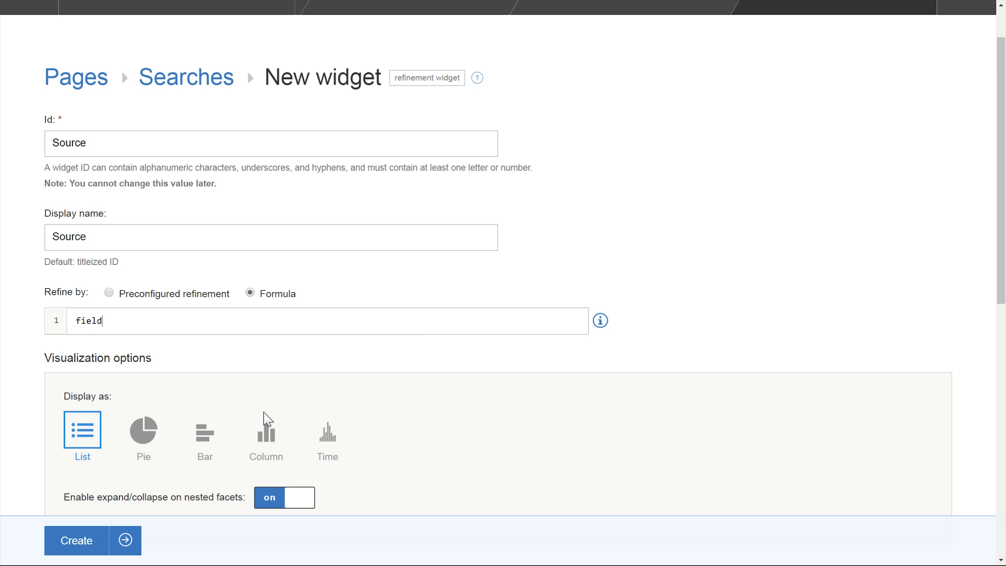
{"action": "key", "text": "BackSpace"}
{"action": "key", "text": "BackSpace"}
{"action": "key", "text": "BackSpace"}
{"action": "key", "text": "BackSpace"}
{"action": "key", "text": "BackSpace"}
{"action": "type", "text": "field("}
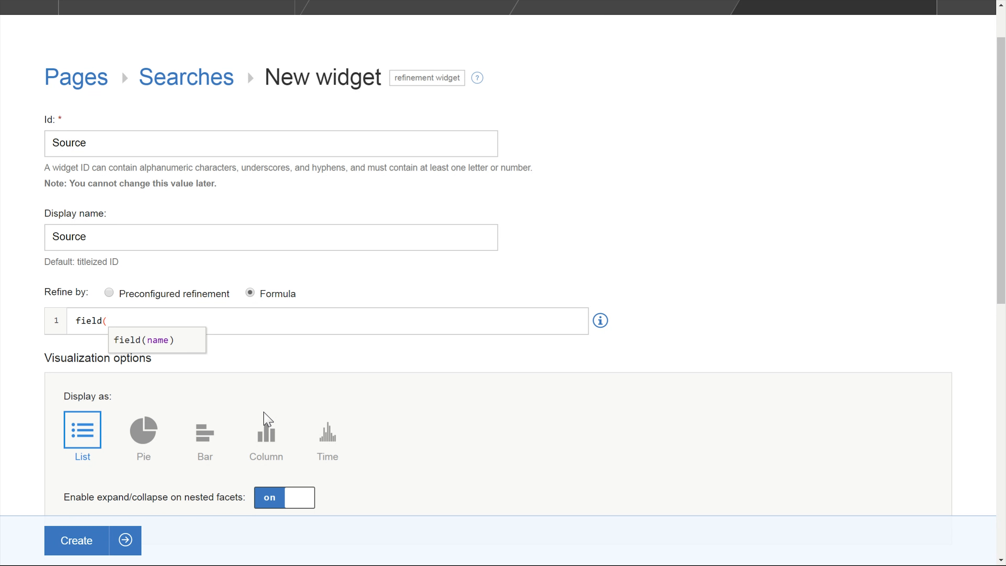
{"action": "type", "text": "\"Source\""}
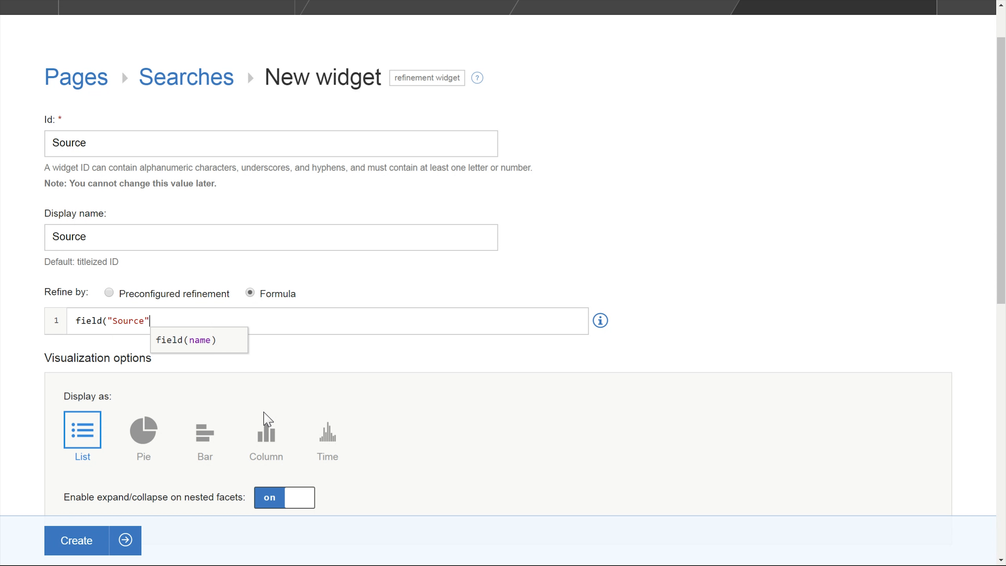
{"action": "type", "text": ")"}
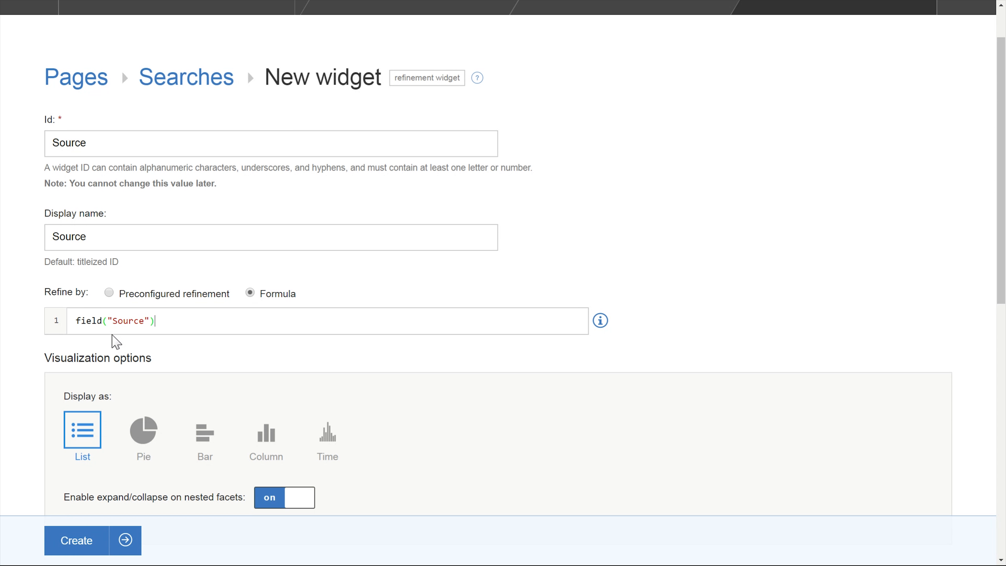
{"action": "triple_click", "coordinate": [135, 320]}
{"action": "key", "text": "BackSpace"}
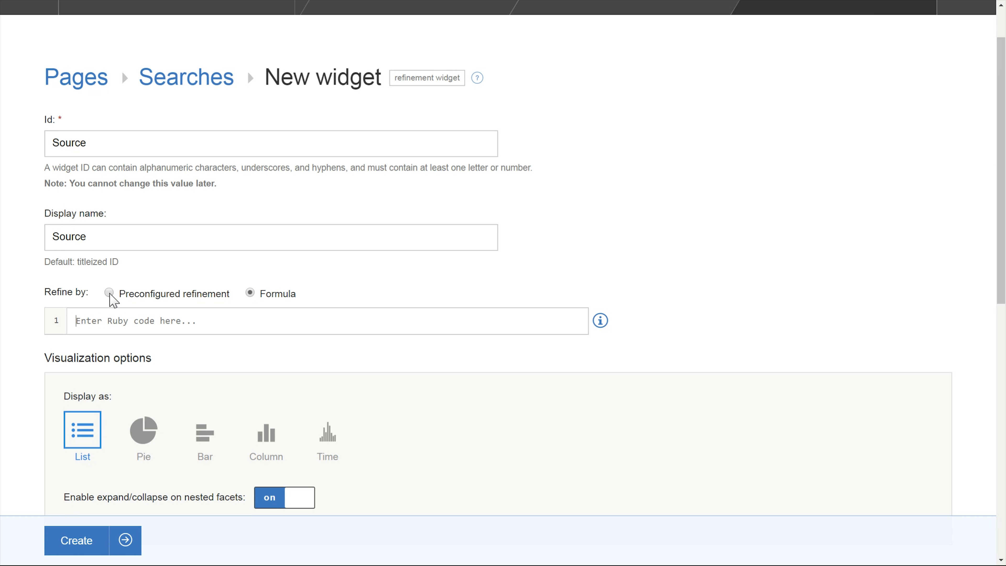
- Set the Source widget to refine by the preconfigured Entity Types refinement and create the widget
{"action": "left_click", "coordinate": [110, 294]}
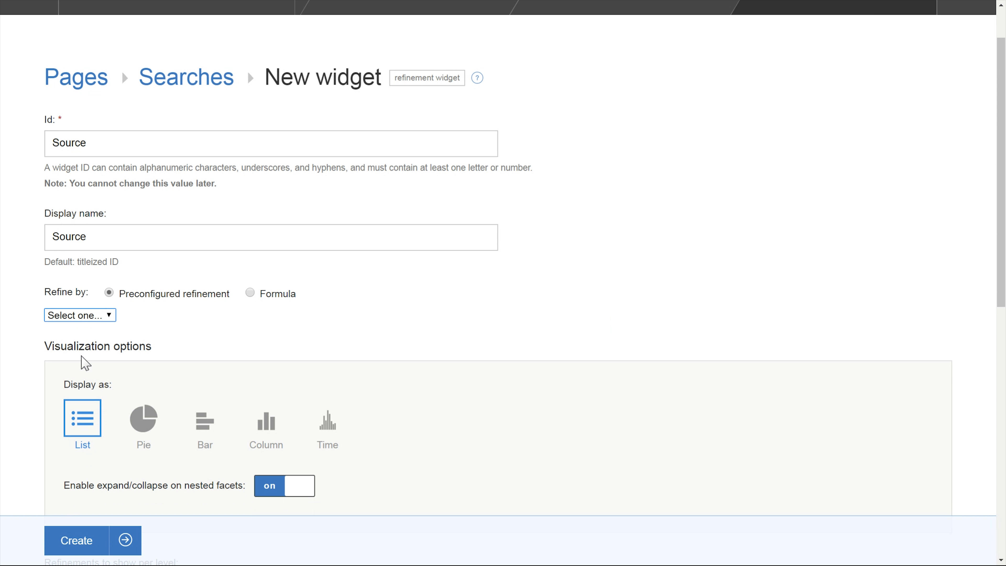
{"action": "key", "text": "Down"}
{"action": "scroll", "coordinate": [83, 431], "scroll_direction": "down", "scroll_amount": 5}
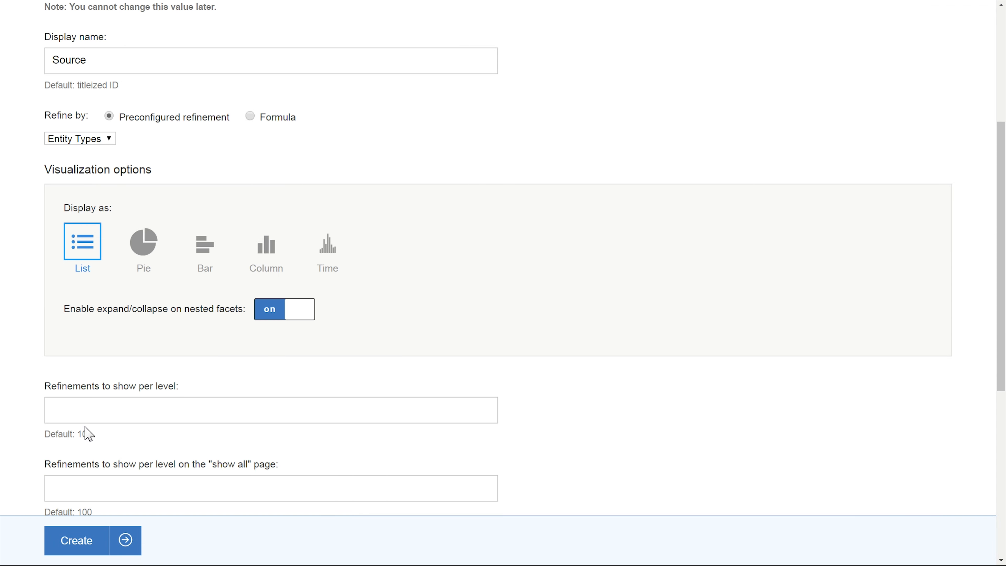
{"action": "left_click", "coordinate": [133, 135]}
{"action": "left_click", "coordinate": [209, 147]}
{"action": "left_click", "coordinate": [85, 129]}
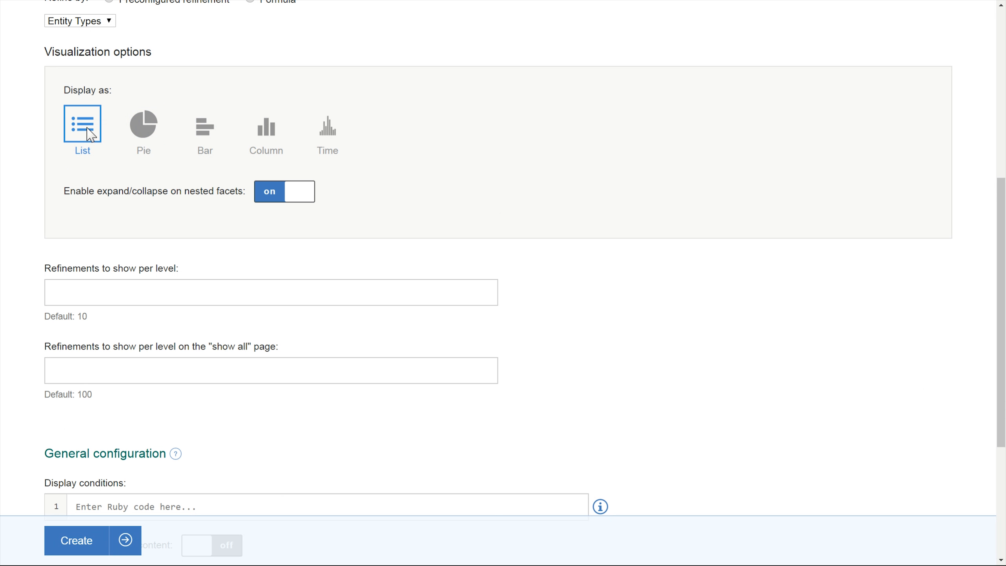
{"action": "scroll", "coordinate": [586, 269], "scroll_direction": "down", "scroll_amount": 1}
{"action": "scroll", "coordinate": [586, 268], "scroll_direction": "down", "scroll_amount": 3}
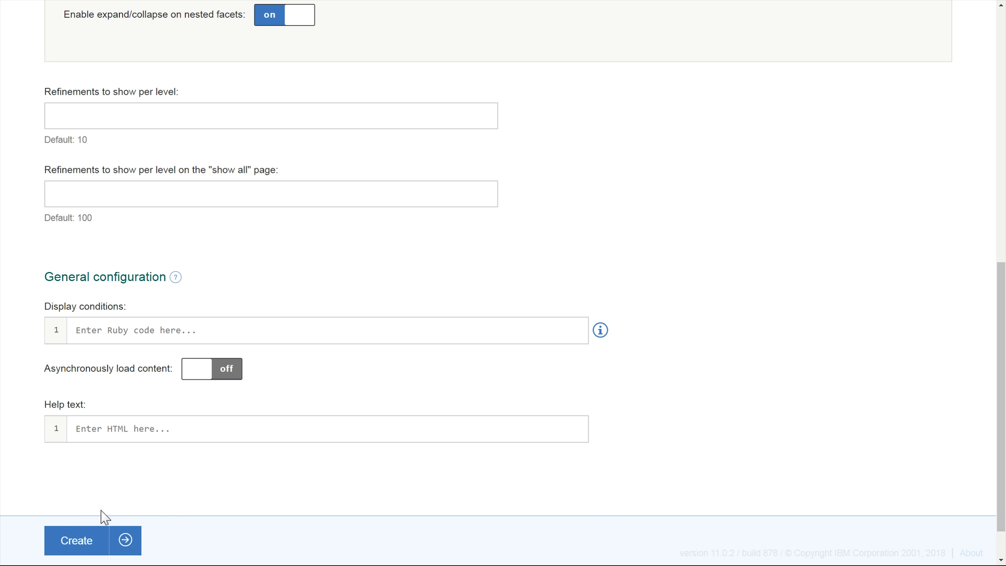
{"action": "left_click", "coordinate": [90, 539]}
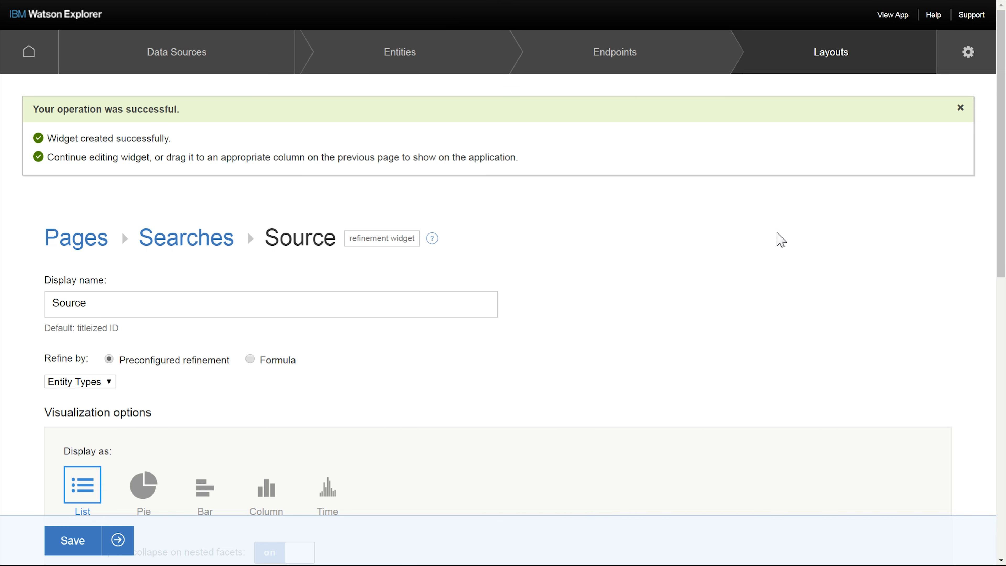
- Place the Source widget in the Searches page sidebar column and save the layout
{"action": "scroll", "coordinate": [777, 238], "scroll_direction": "down", "scroll_amount": 5}
{"action": "scroll", "coordinate": [783, 247], "scroll_direction": "up", "scroll_amount": 5}
{"action": "left_click", "coordinate": [187, 238]}
{"action": "left_click_drag", "start_coordinate": [396, 225], "coordinate": [105, 464]}
{"action": "left_click", "coordinate": [92, 531]}
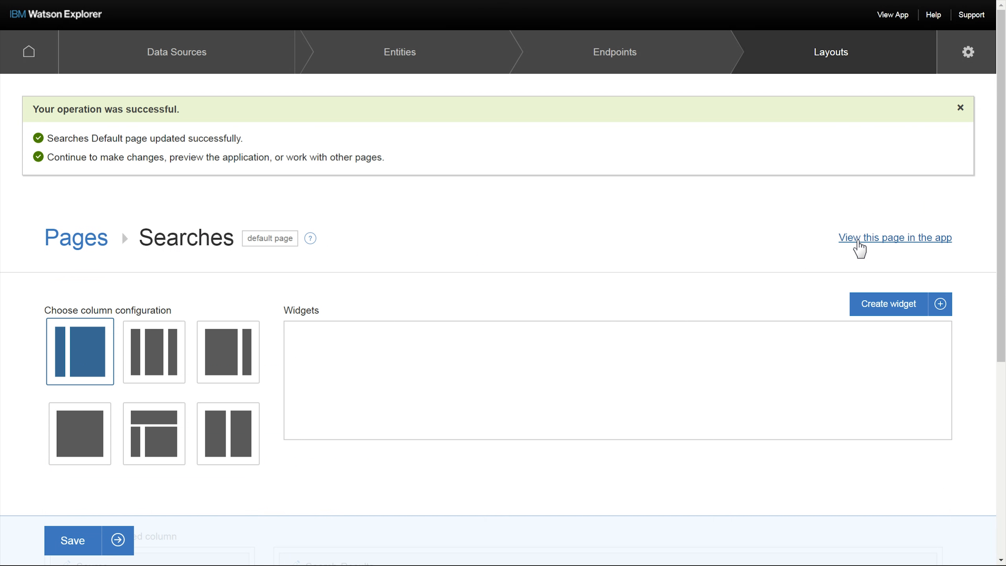
- Add a meta.http-proxy option with value 127.0.0.1:8080 after the parser in TheHindu source's XML and save it
{"action": "left_click", "coordinate": [858, 242]}
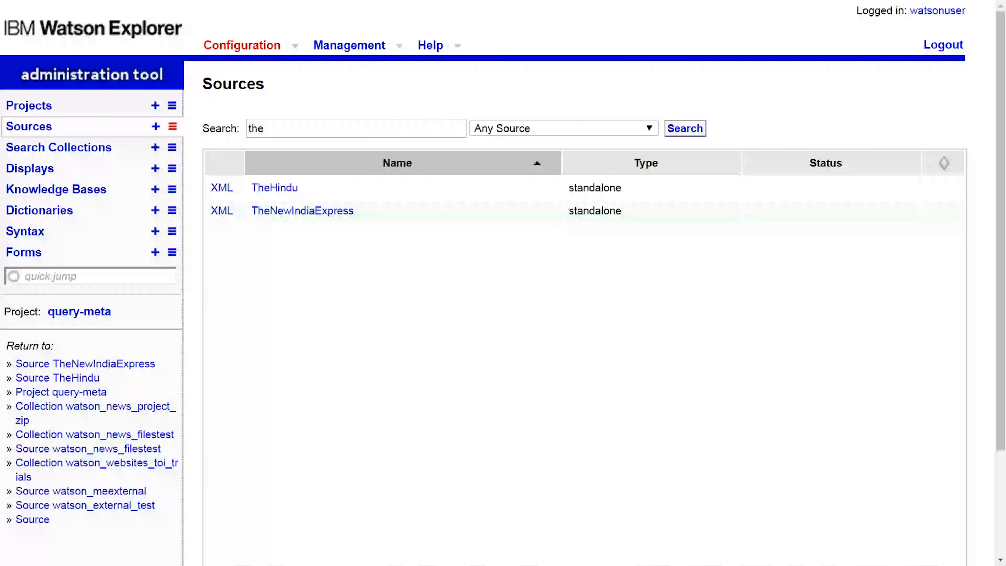
{"action": "left_click", "coordinate": [275, 187]}
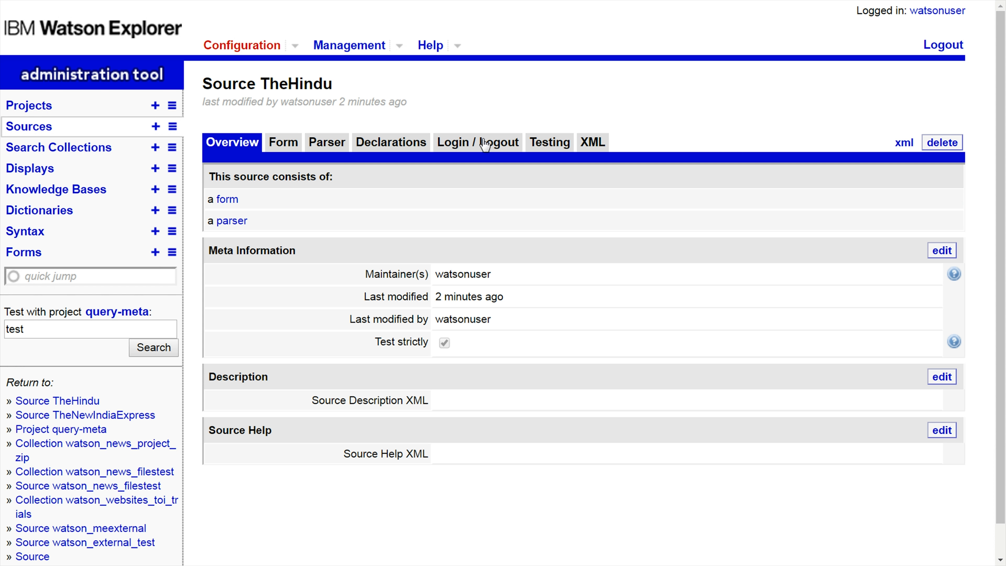
{"action": "left_click", "coordinate": [594, 150]}
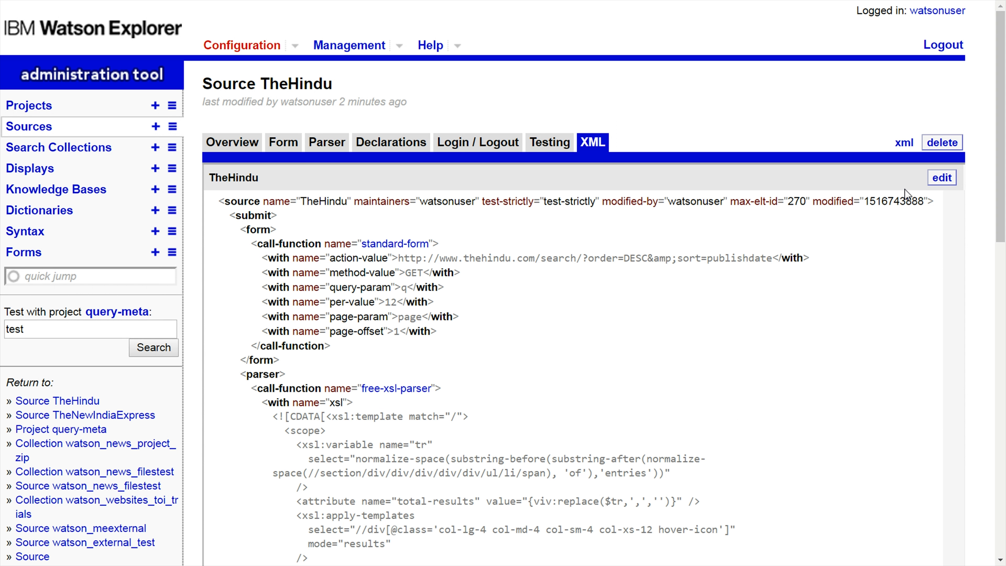
{"action": "left_click", "coordinate": [942, 177]}
{"action": "scroll", "coordinate": [441, 380], "scroll_direction": "down", "scroll_amount": 2}
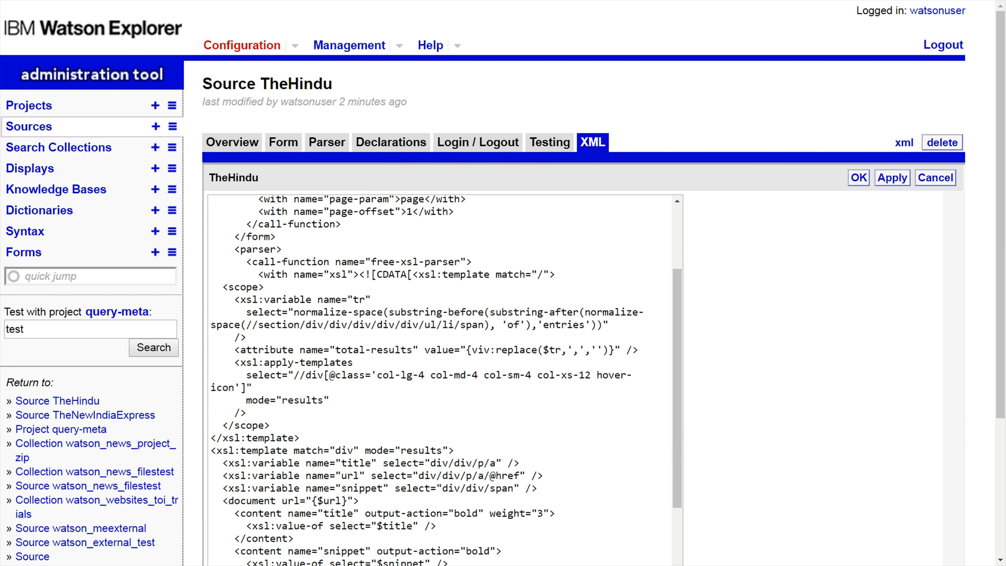
{"action": "scroll", "coordinate": [442, 381], "scroll_direction": "down", "scroll_amount": 2}
{"action": "scroll", "coordinate": [441, 381], "scroll_direction": "down", "scroll_amount": 2}
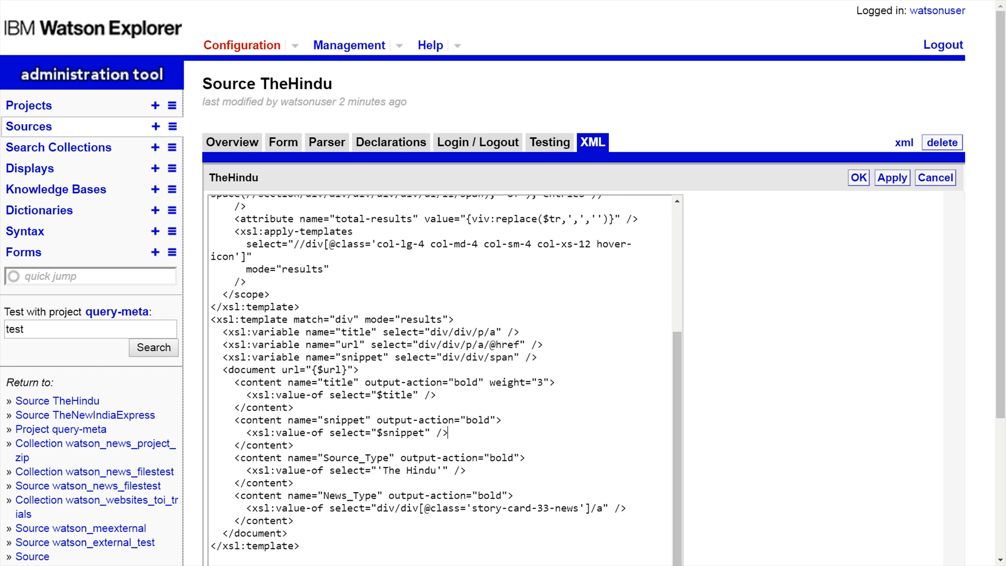
{"action": "scroll", "coordinate": [442, 380], "scroll_direction": "down", "scroll_amount": 6}
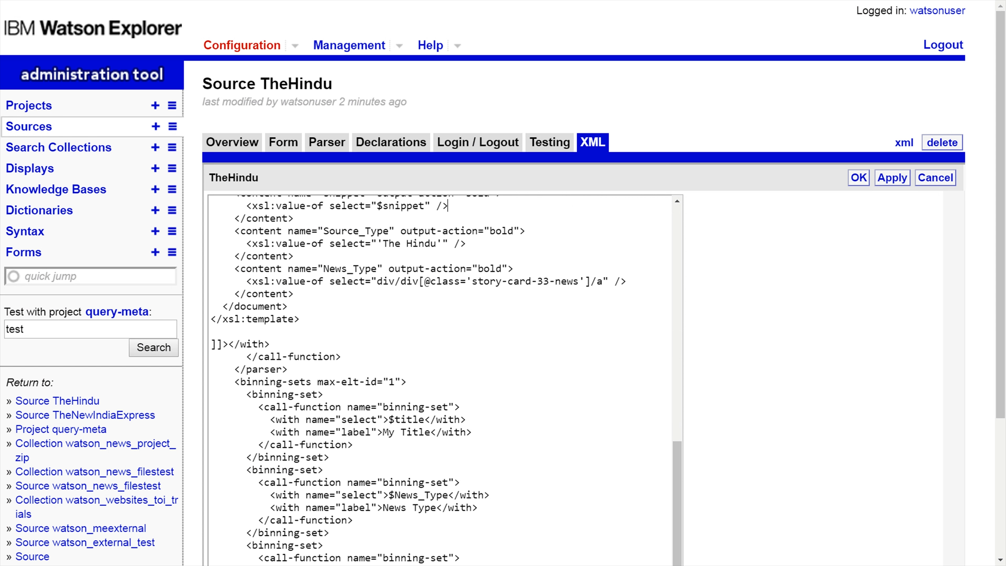
{"action": "left_click", "coordinate": [288, 369]}
{"action": "key", "text": "Return"}
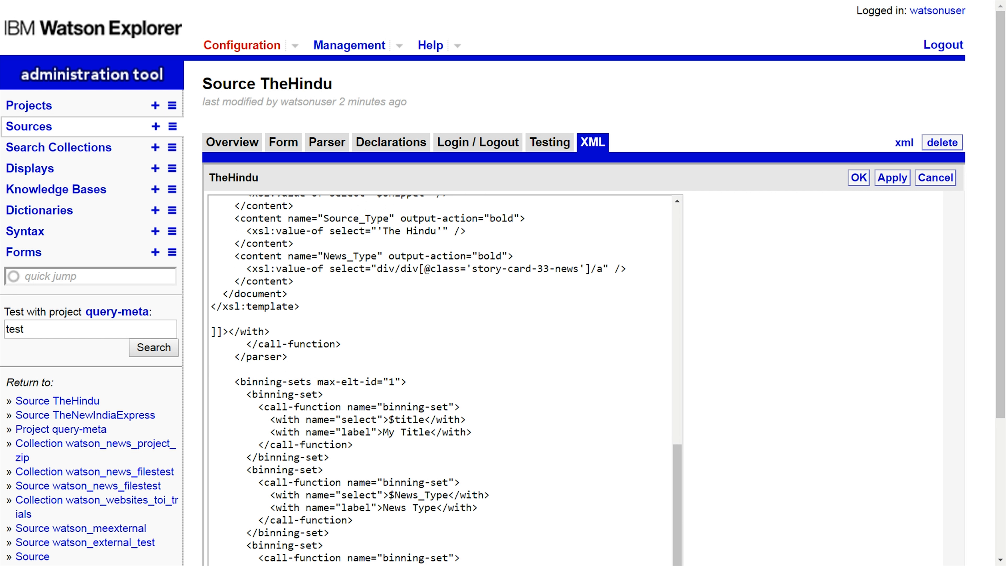
{"action": "type", "text": "<option name=\"meta.http-proxy\"></option>"}
{"action": "left_click", "coordinate": [402, 369]}
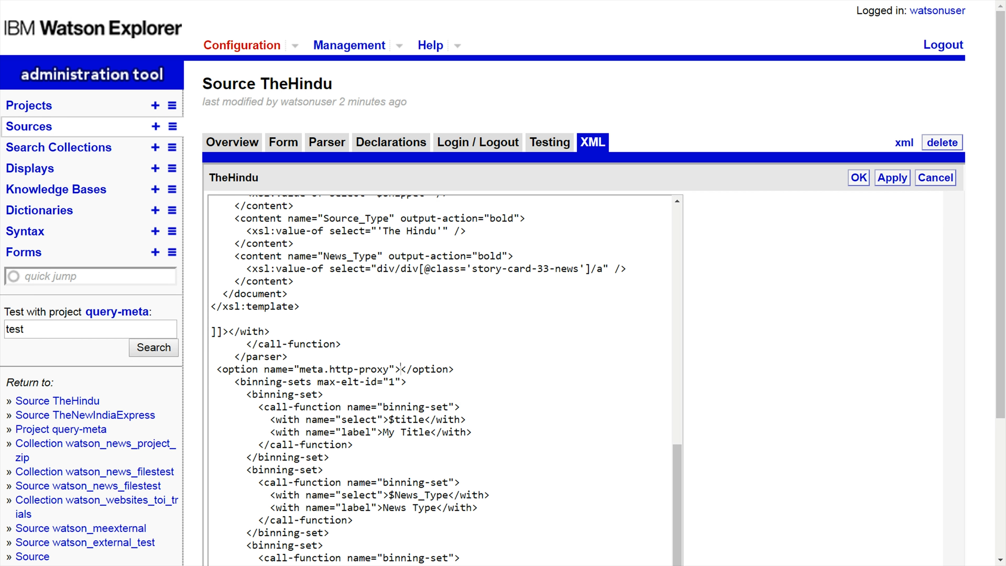
{"action": "type", "text": "127.0.0.1"}
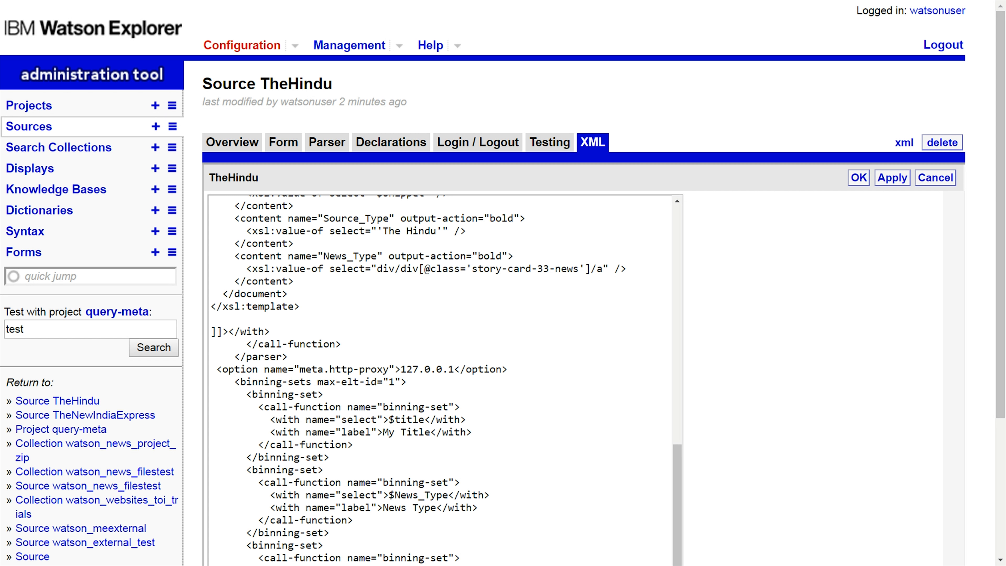
{"action": "type", "text": ":8080"}
{"action": "left_click", "coordinate": [858, 178]}
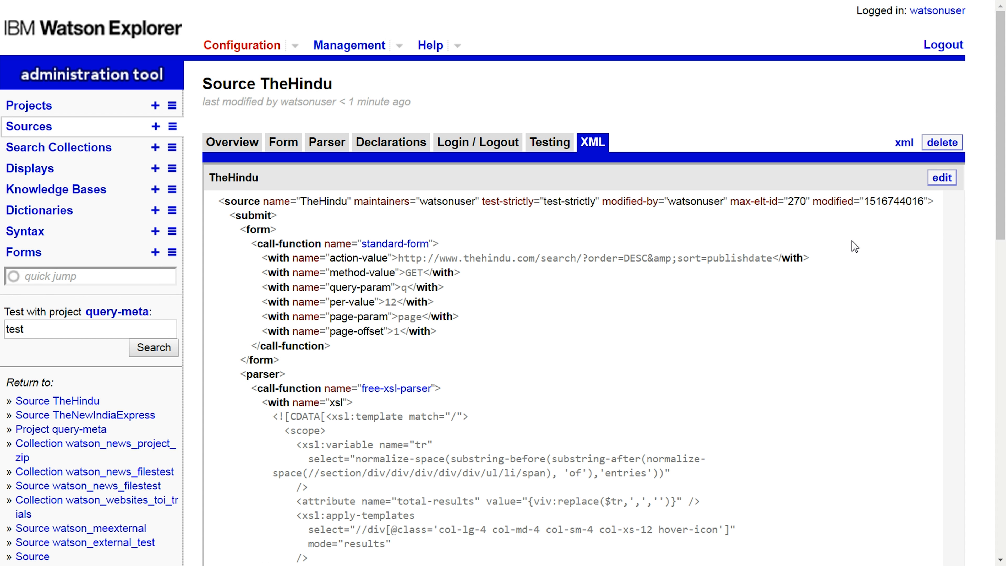
- Add a meta.http-proxy option with value 127.0.0.1:8080 after the parser in TheNewIndiaExpress source's XML and save it
{"action": "left_click", "coordinate": [172, 127]}
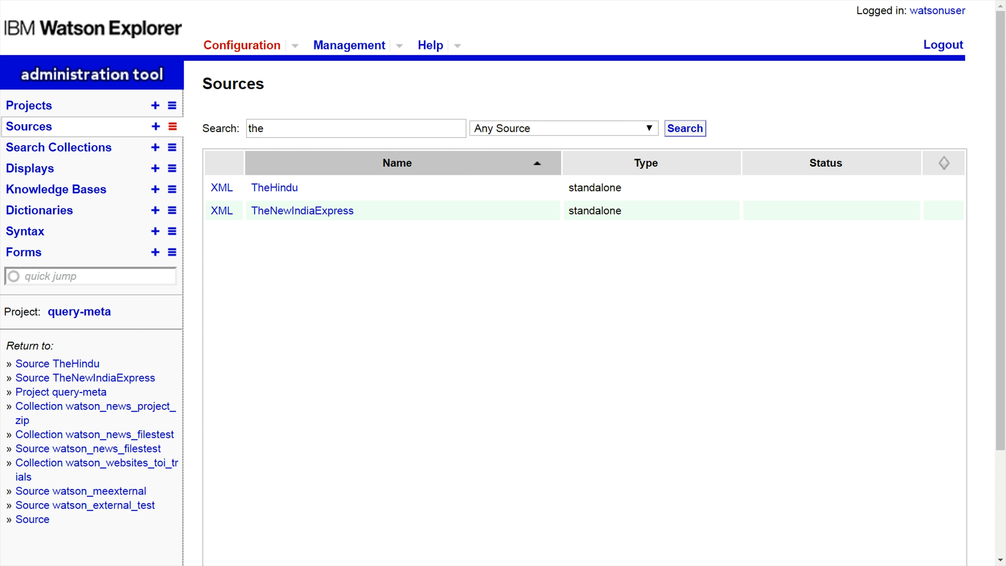
{"action": "left_click", "coordinate": [328, 211]}
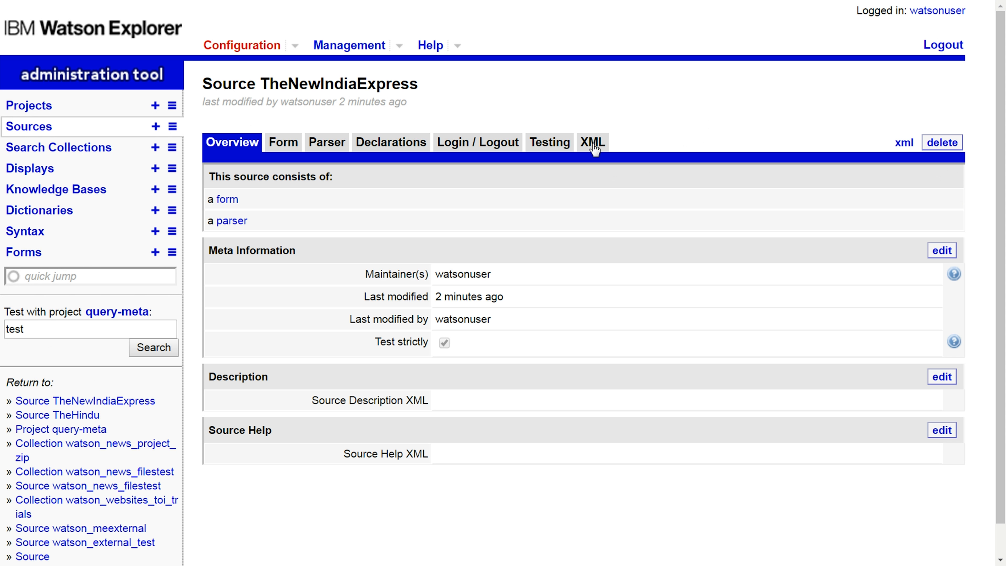
{"action": "left_click", "coordinate": [592, 144]}
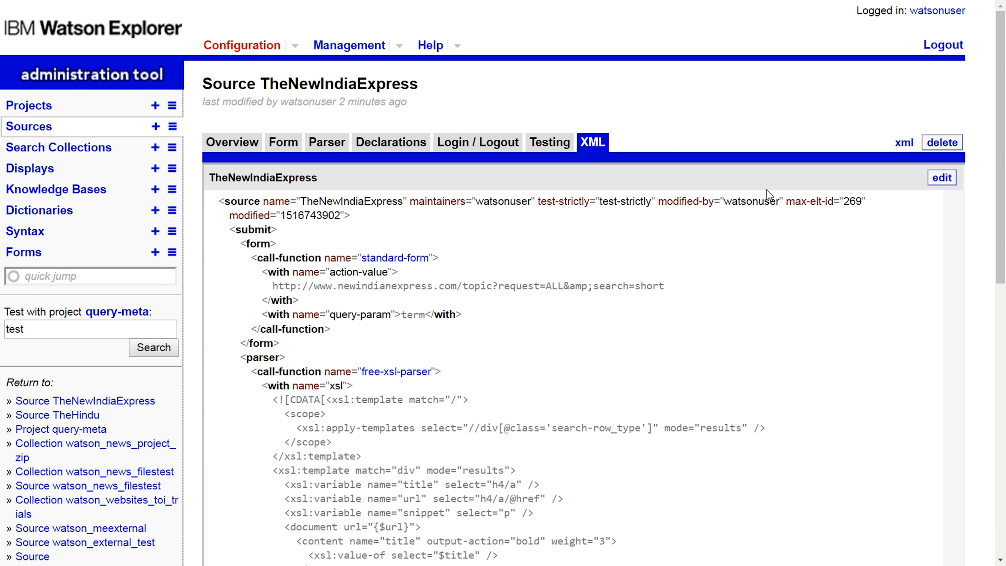
{"action": "left_click", "coordinate": [942, 178]}
{"action": "left_click", "coordinate": [288, 379]}
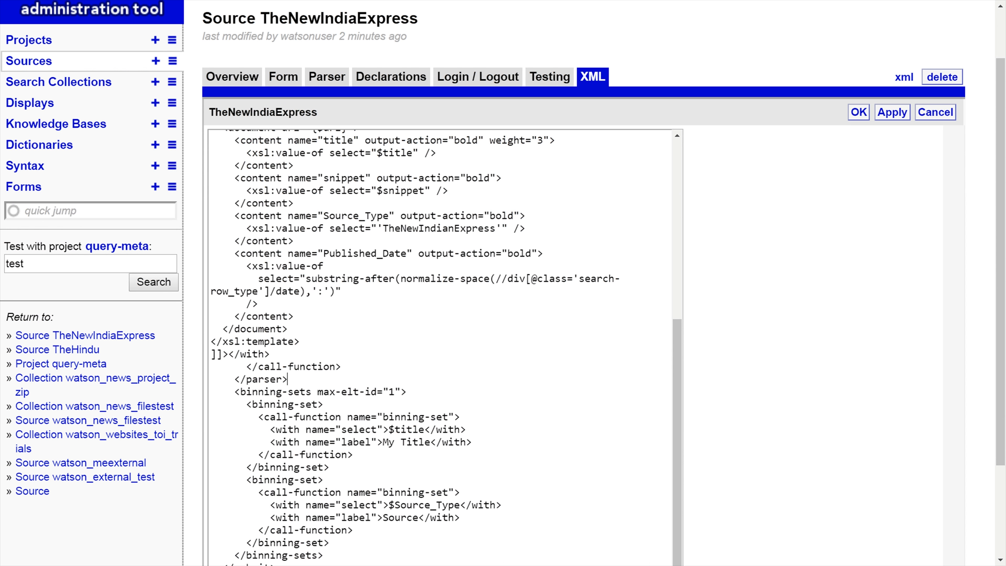
{"action": "key", "text": "Return"}
{"action": "type", "text": "<option name=\"meta.http-proxy\"></option>"}
{"action": "left_click", "coordinate": [400, 380]}
{"action": "type", "text": "127.0.0.1"}
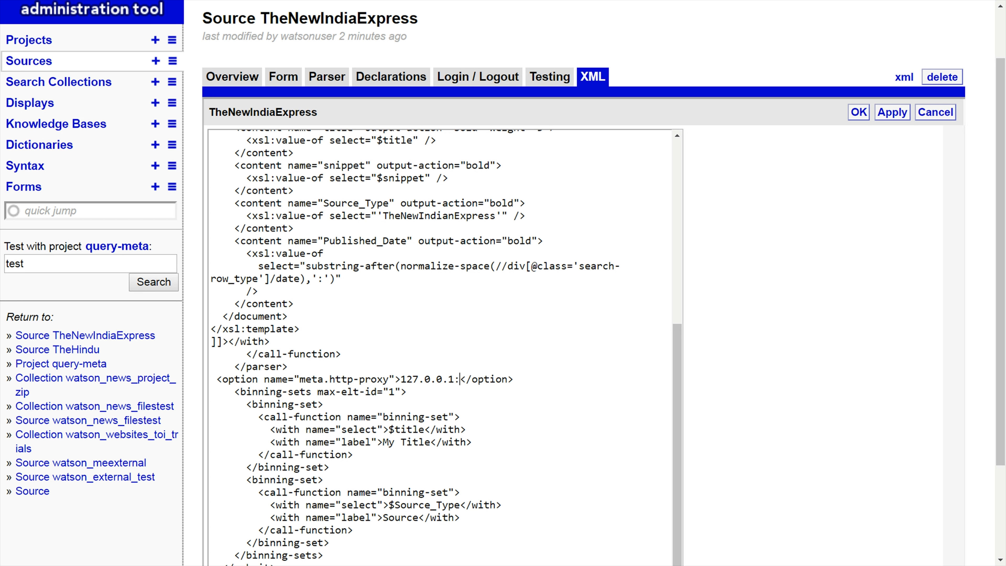
{"action": "type", "text": ":8080"}
{"action": "left_click", "coordinate": [858, 113]}
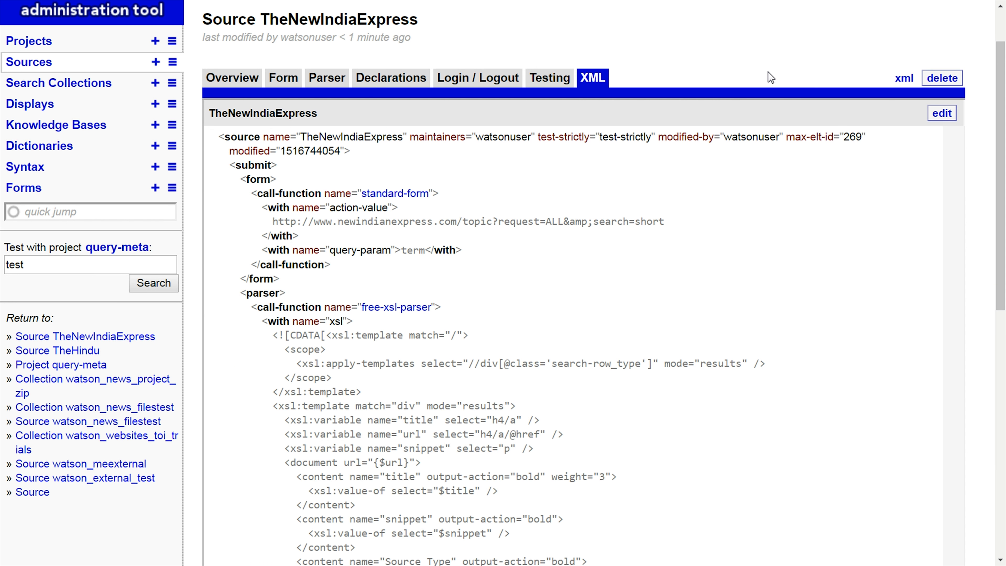
- Examine the app's search results and the Source refinement in the sidebar
{"action": "scroll", "coordinate": [757, 233], "scroll_direction": "down", "scroll_amount": 5}
{"action": "scroll", "coordinate": [757, 231], "scroll_direction": "up", "scroll_amount": 7}
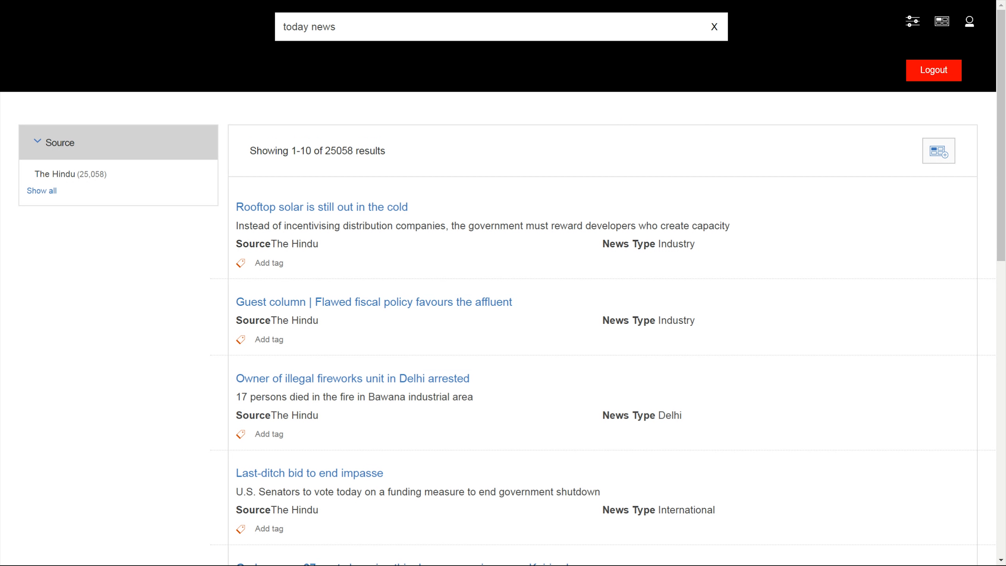
{"action": "scroll", "coordinate": [487, 108], "scroll_direction": "down", "scroll_amount": 3}
{"action": "left_click_drag", "start_coordinate": [236, 126], "coordinate": [319, 126]}
{"action": "left_click", "coordinate": [163, 151]}
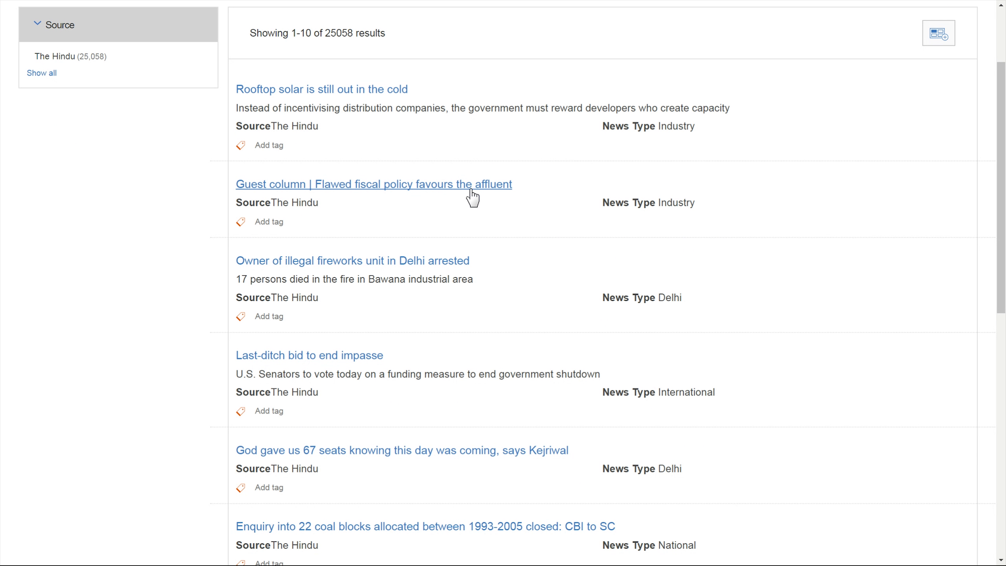
{"action": "scroll", "coordinate": [485, 188], "scroll_direction": "down", "scroll_amount": 14}
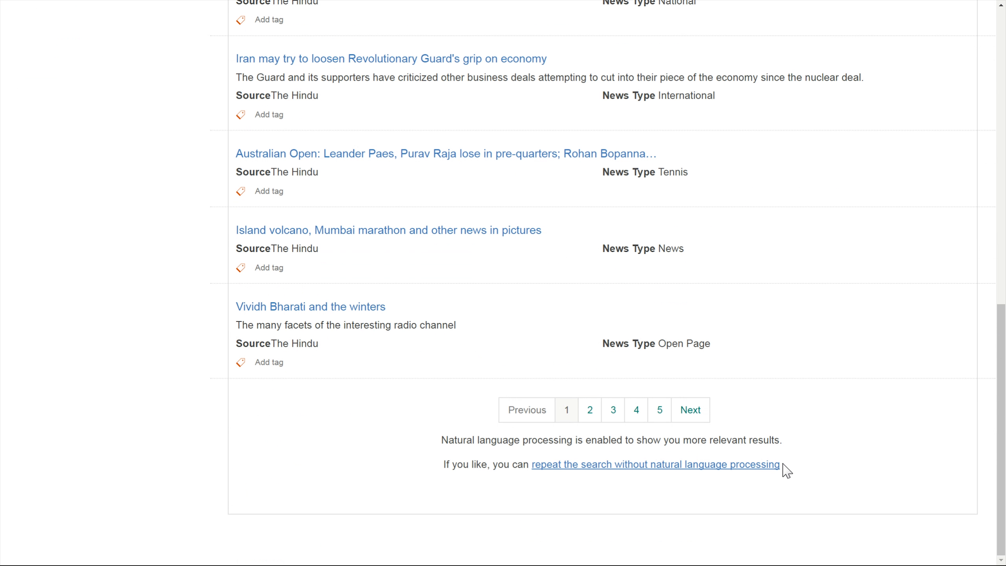
{"action": "left_click_drag", "start_coordinate": [784, 470], "coordinate": [391, 431]}
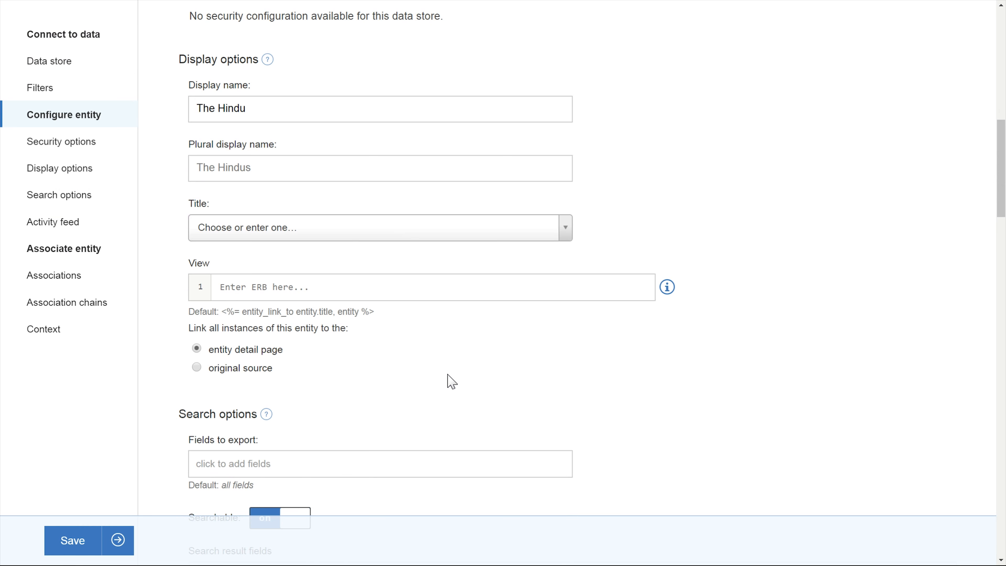
- Add colons after the Source and News Type labels in TheHindu entity's custom search result display and save the entity
{"action": "scroll", "coordinate": [449, 381], "scroll_direction": "down", "scroll_amount": 15}
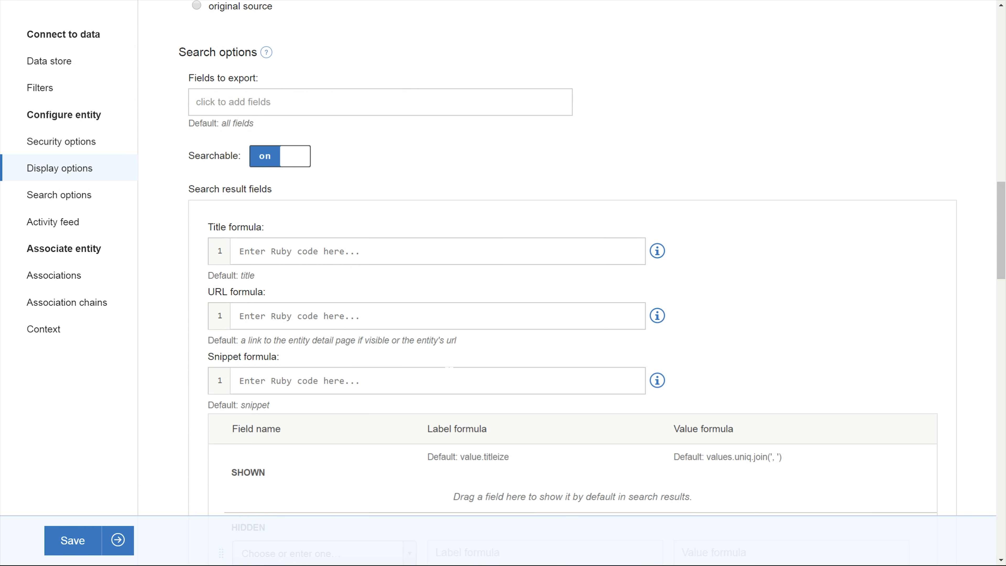
{"action": "scroll", "coordinate": [449, 381], "scroll_direction": "down", "scroll_amount": 5}
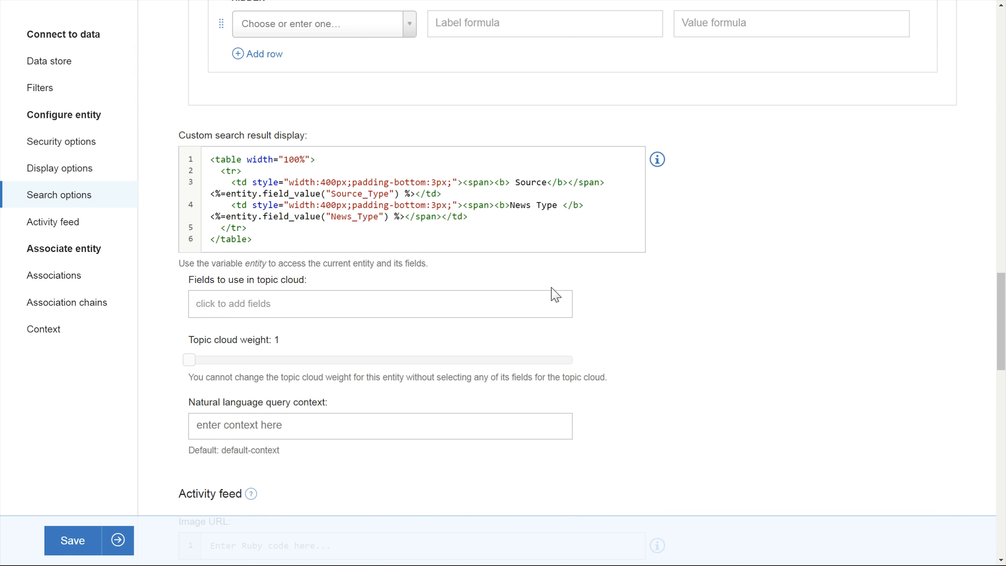
{"action": "left_click", "coordinate": [546, 182]}
{"action": "type", "text": ":"}
{"action": "left_click", "coordinate": [564, 205]}
{"action": "type", "text": ":"}
{"action": "left_click", "coordinate": [564, 182]}
{"action": "key", "text": "BackSpace"}
{"action": "left_click", "coordinate": [97, 540]}
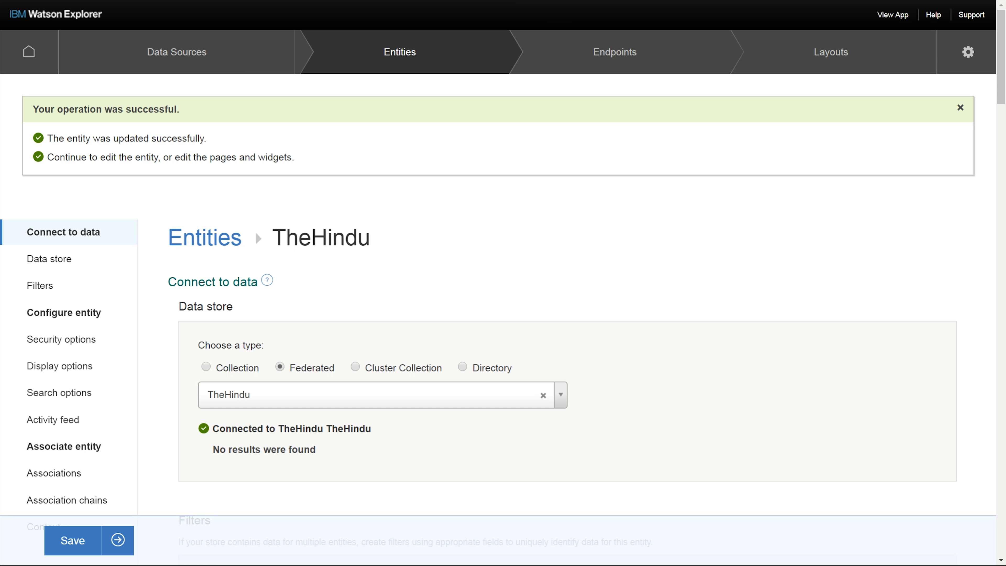
- Create an entity with id TheNewIndiaExpress connected to the federated TheNewIndiaExpress source
{"action": "left_click", "coordinate": [402, 66]}
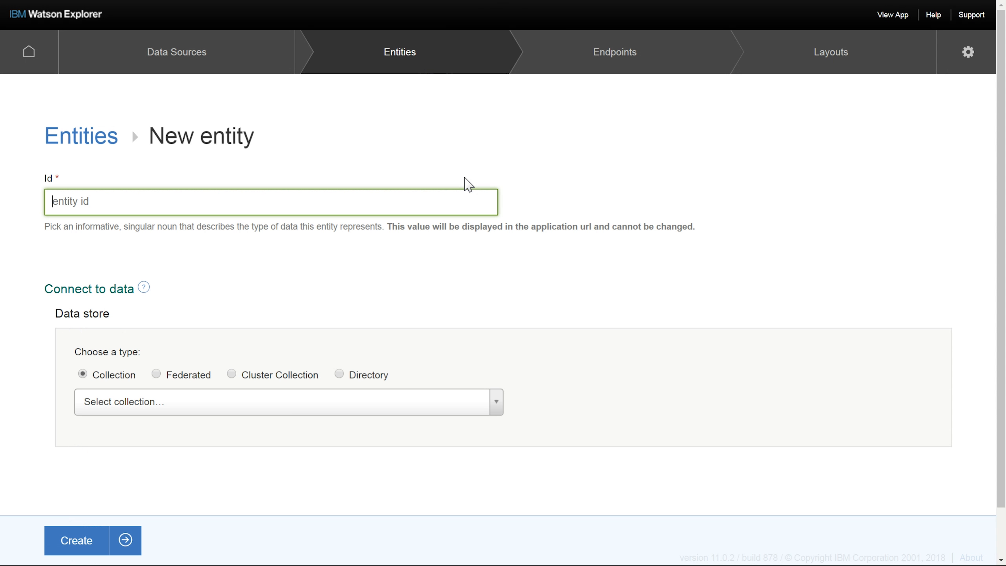
{"action": "type", "text": "TheNewIndia"}
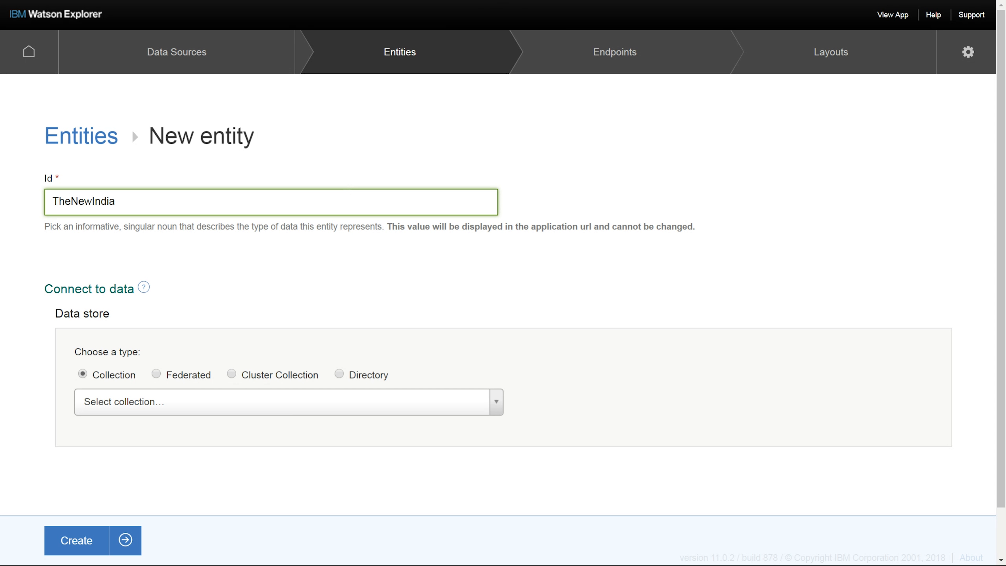
{"action": "type", "text": "Express"}
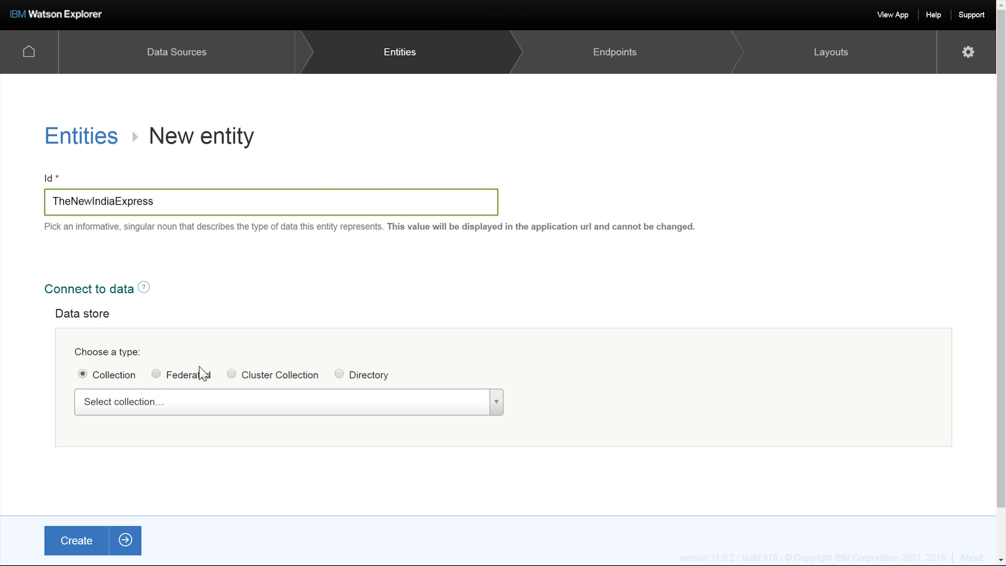
{"action": "left_click", "coordinate": [203, 372]}
{"action": "scroll", "coordinate": [308, 348], "scroll_direction": "down", "scroll_amount": 2}
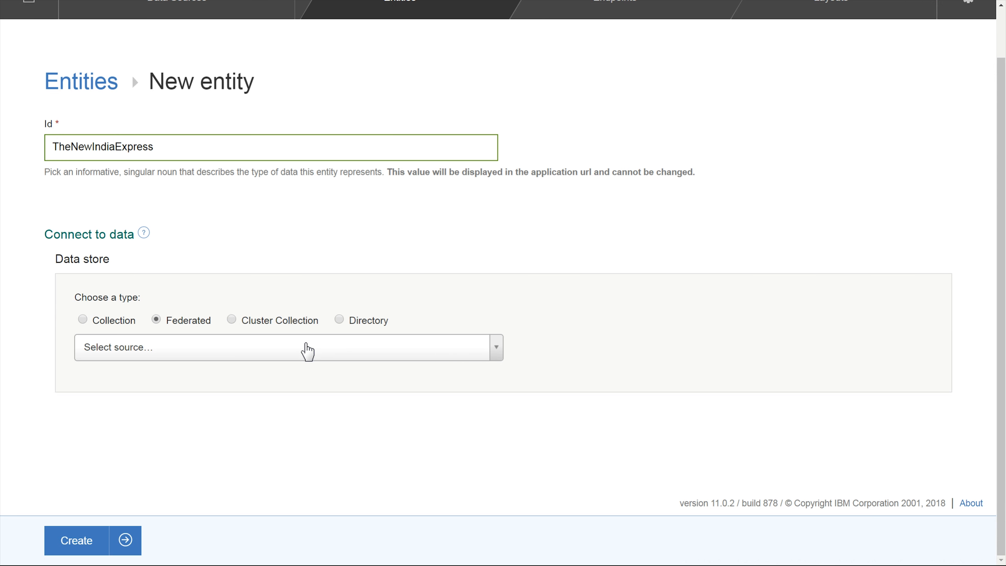
{"action": "left_click", "coordinate": [307, 348]}
{"action": "type", "text": "The"}
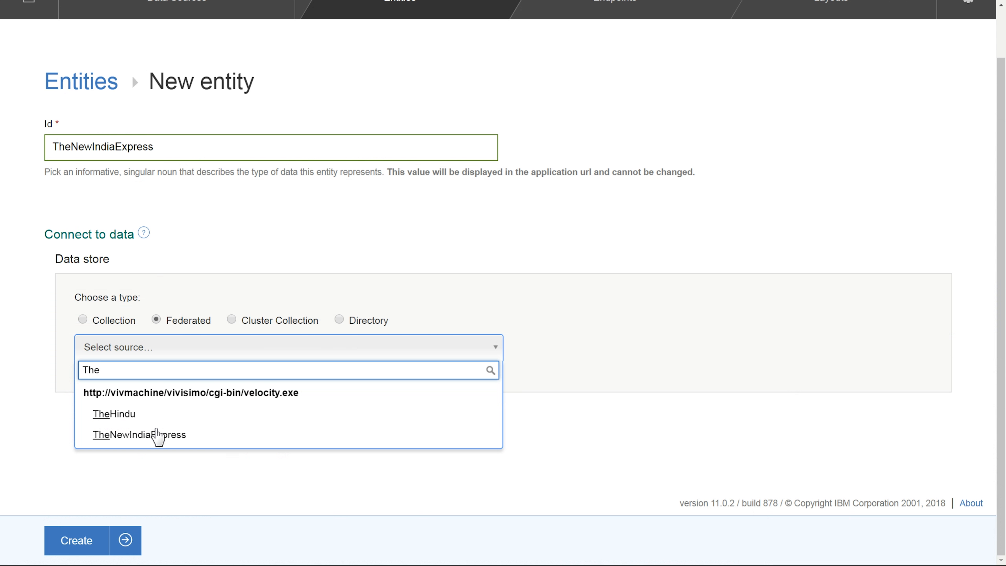
{"action": "left_click", "coordinate": [131, 440]}
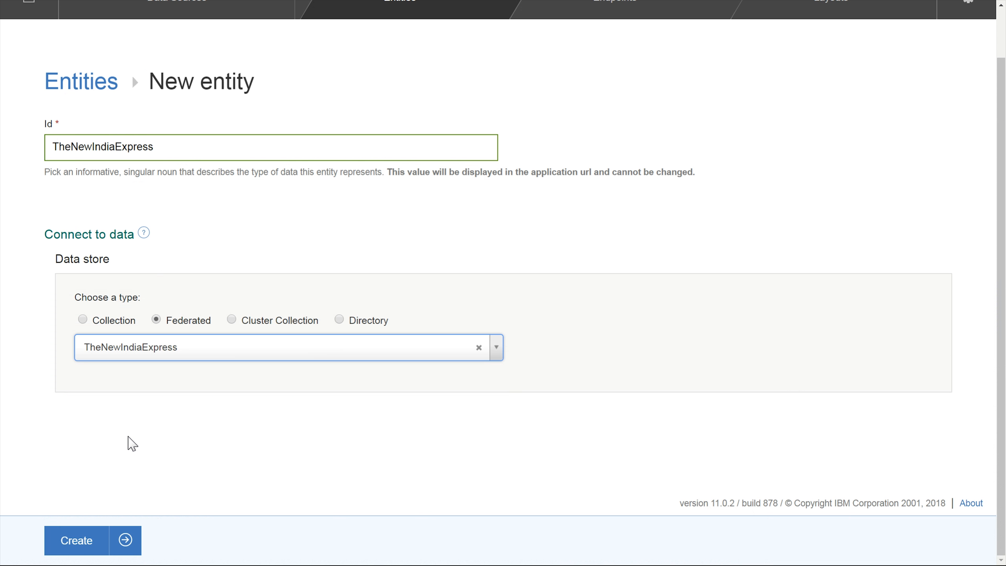
{"action": "left_click", "coordinate": [73, 543]}
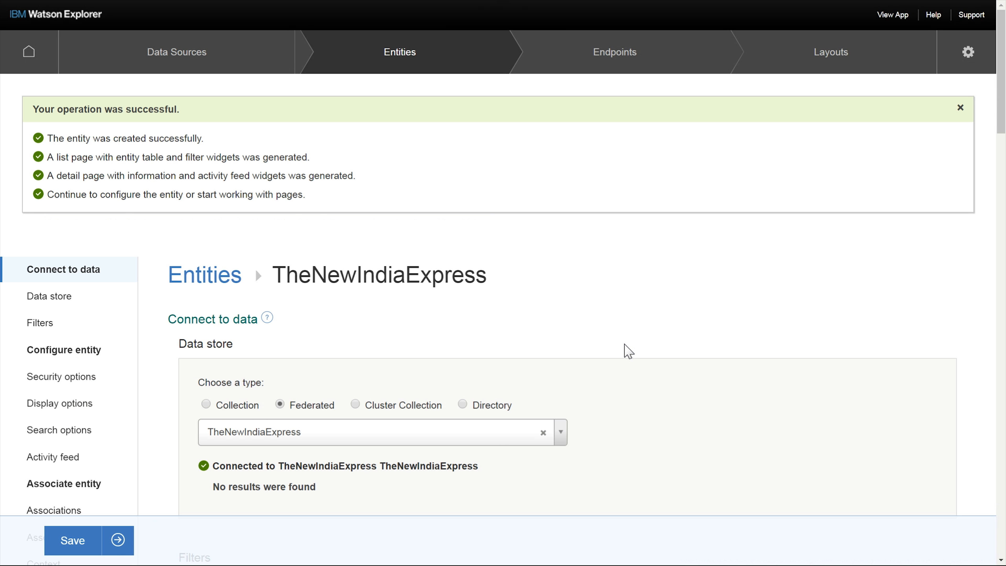
- Turn on the Searchable option in TheNewIndiaExpress entity's search options
{"action": "scroll", "coordinate": [628, 351], "scroll_direction": "down", "scroll_amount": 10}
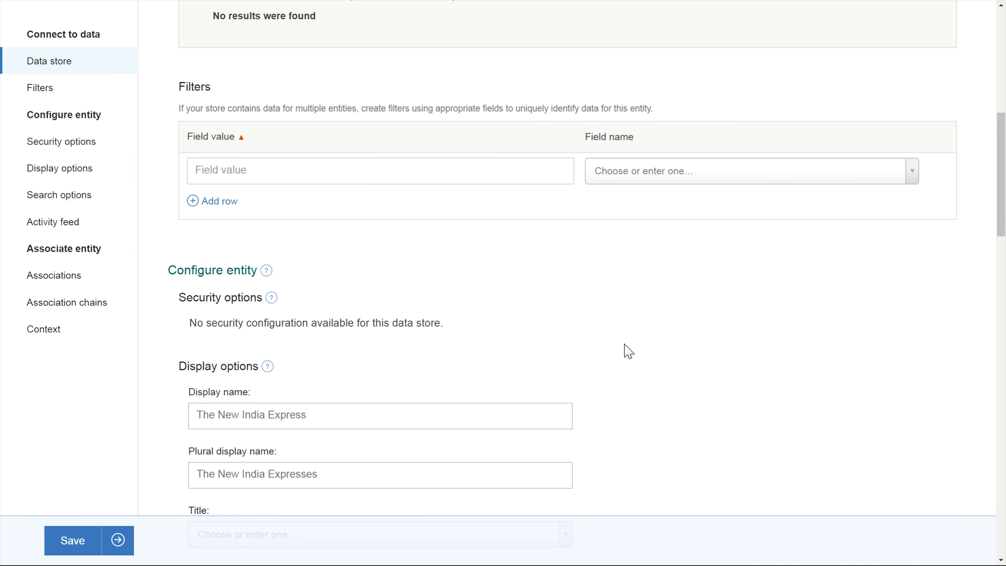
{"action": "scroll", "coordinate": [628, 351], "scroll_direction": "down", "scroll_amount": 12}
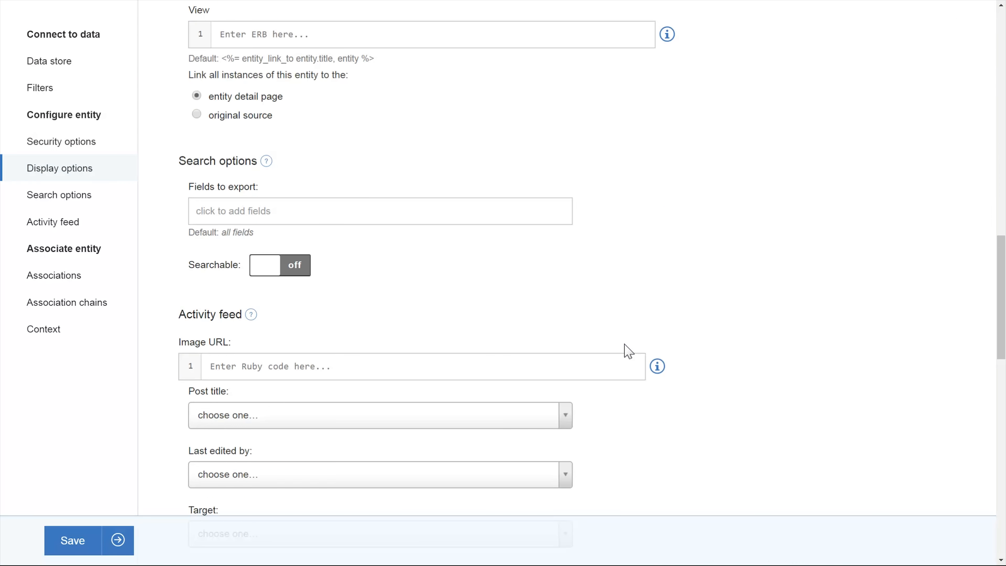
{"action": "scroll", "coordinate": [629, 351], "scroll_direction": "down", "scroll_amount": 6}
{"action": "scroll", "coordinate": [629, 351], "scroll_direction": "down", "scroll_amount": 12}
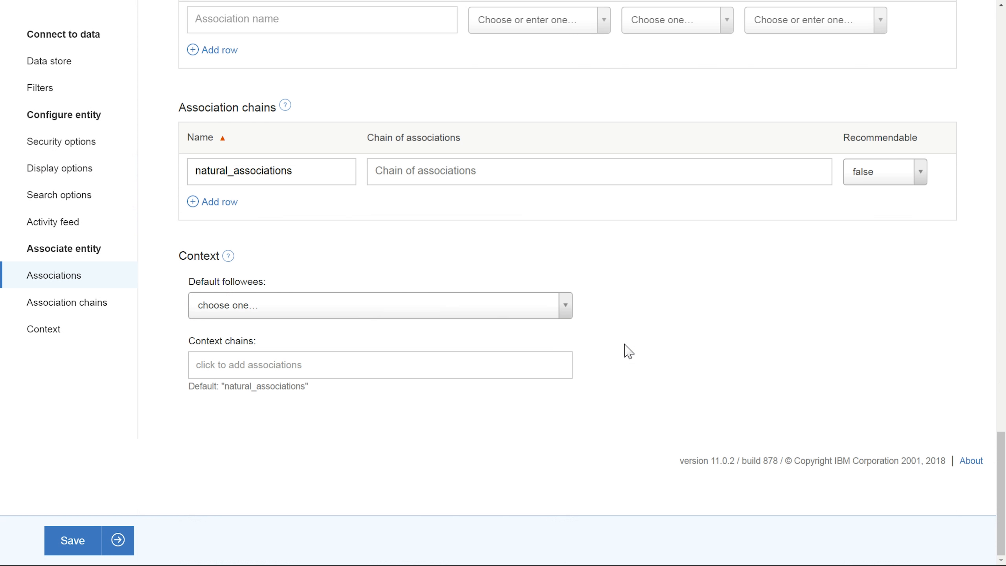
{"action": "scroll", "coordinate": [628, 351], "scroll_direction": "up", "scroll_amount": 12}
{"action": "scroll", "coordinate": [629, 351], "scroll_direction": "up", "scroll_amount": 12}
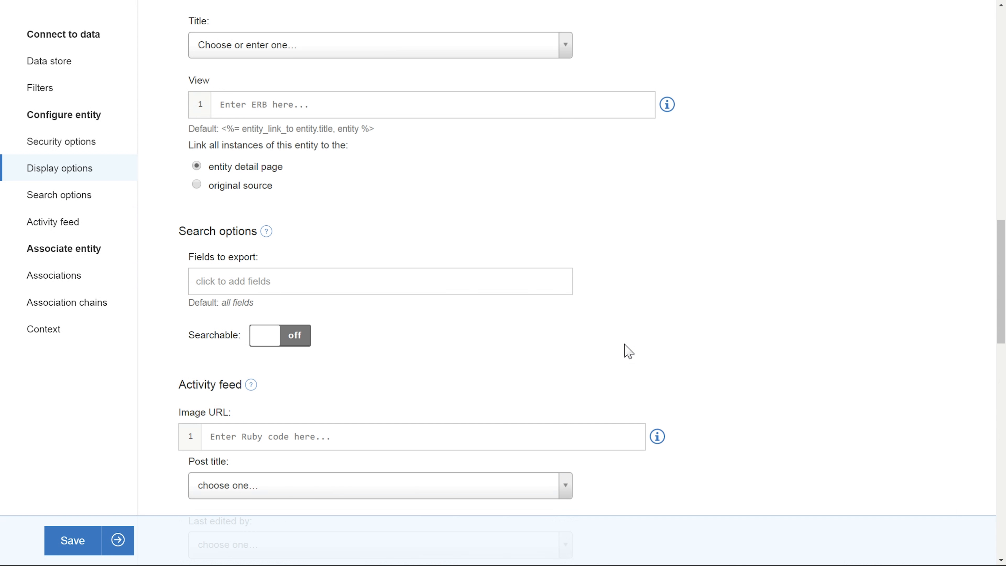
{"action": "left_click", "coordinate": [308, 482]}
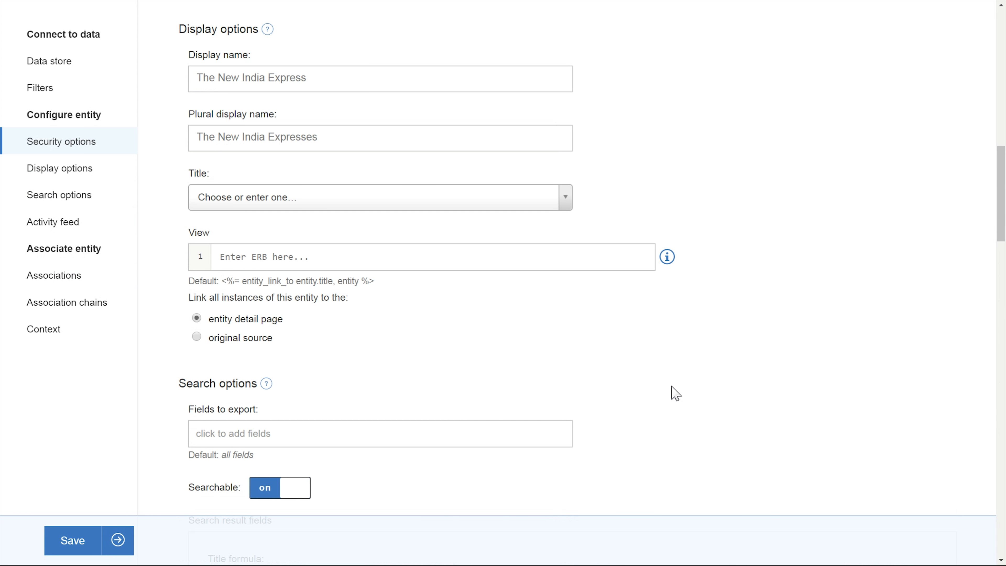
- Paste a table with a Source cell into the custom search result display and point its field to Source_Type
{"action": "scroll", "coordinate": [677, 393], "scroll_direction": "down", "scroll_amount": 3}
{"action": "scroll", "coordinate": [676, 392], "scroll_direction": "down", "scroll_amount": 10}
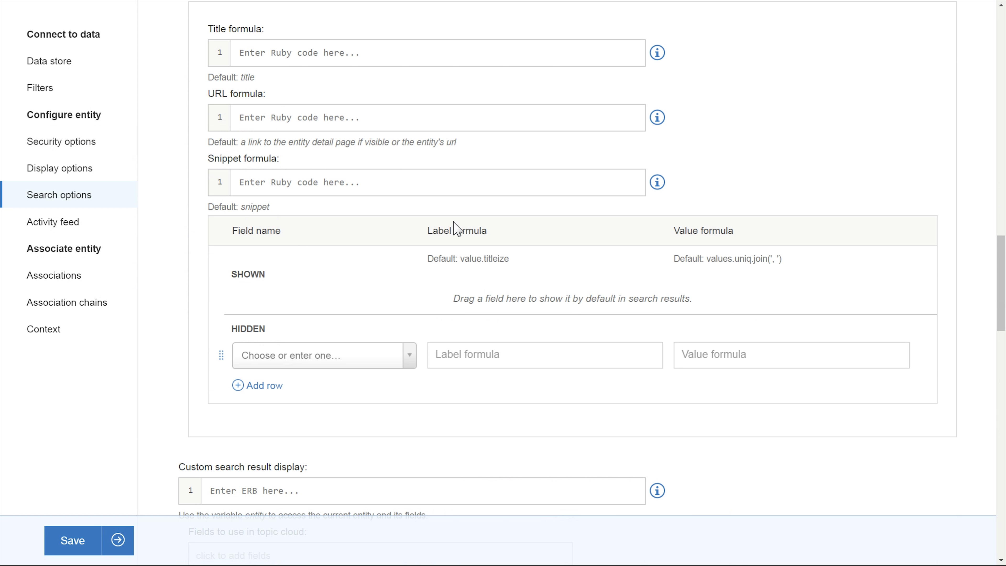
{"action": "scroll", "coordinate": [443, 254], "scroll_direction": "down", "scroll_amount": 5}
{"action": "scroll", "coordinate": [418, 320], "scroll_direction": "down", "scroll_amount": 4}
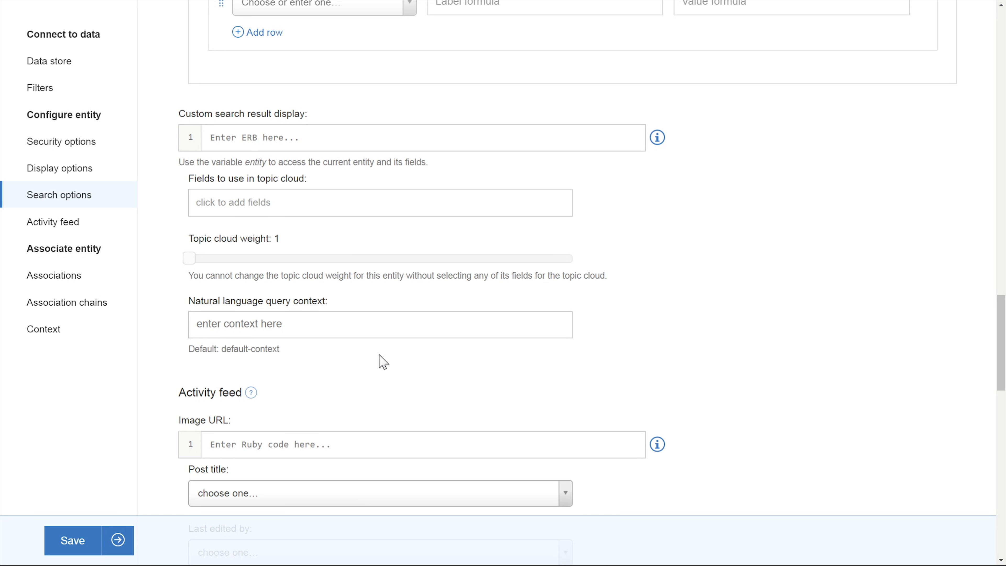
{"action": "scroll", "coordinate": [381, 359], "scroll_direction": "down", "scroll_amount": 4}
{"action": "scroll", "coordinate": [321, 395], "scroll_direction": "up", "scroll_amount": 6}
{"action": "left_click", "coordinate": [210, 196]}
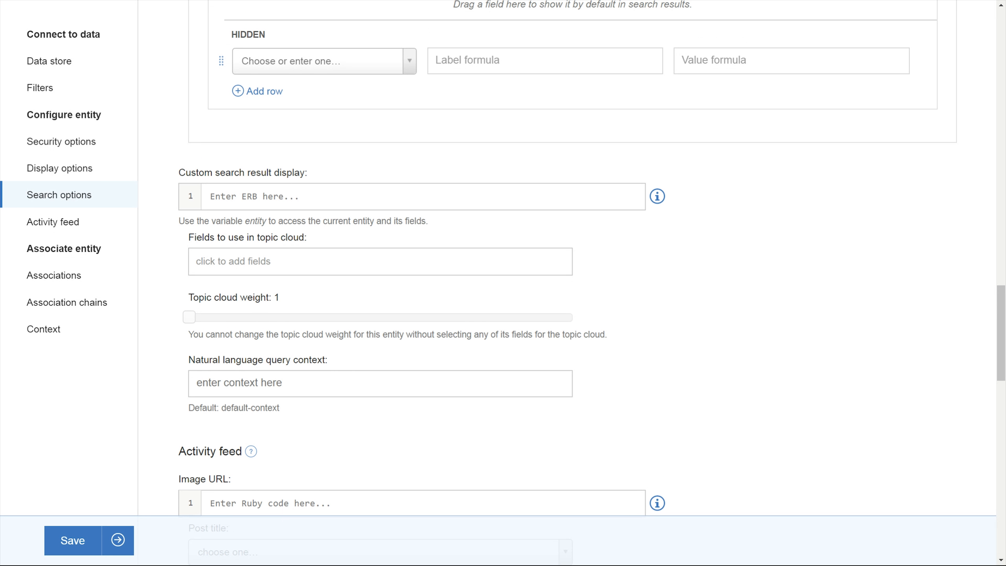
{"action": "type", "text": "<table width=\"100%\">   <tr>     <td style=\"width:400px;padding-bottom:3px;\"><span><b>Source: </b></span><%= entity.field_value(\"Source\") %></td>   </tr> </table>"}
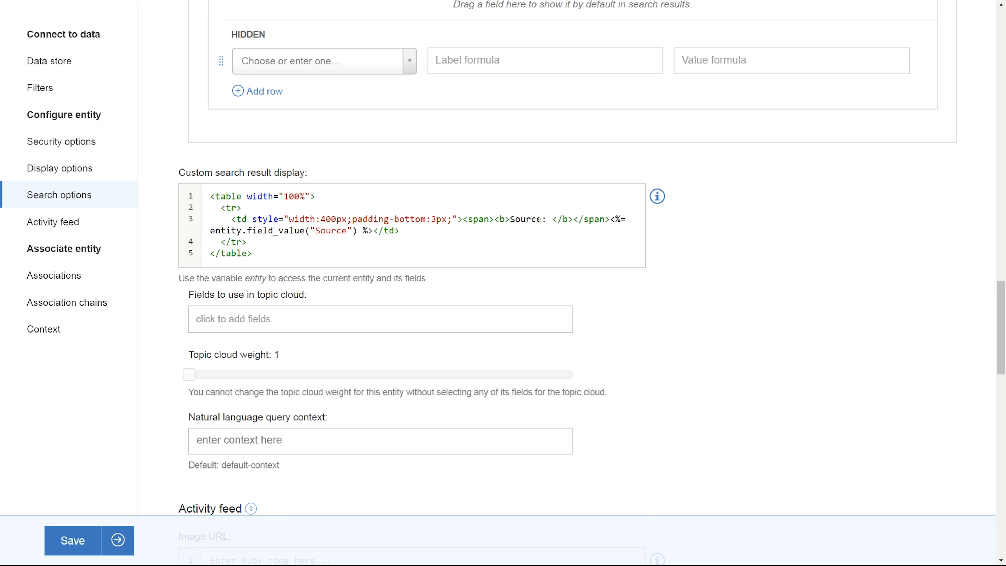
{"action": "scroll", "coordinate": [635, 310], "scroll_direction": "down", "scroll_amount": 15}
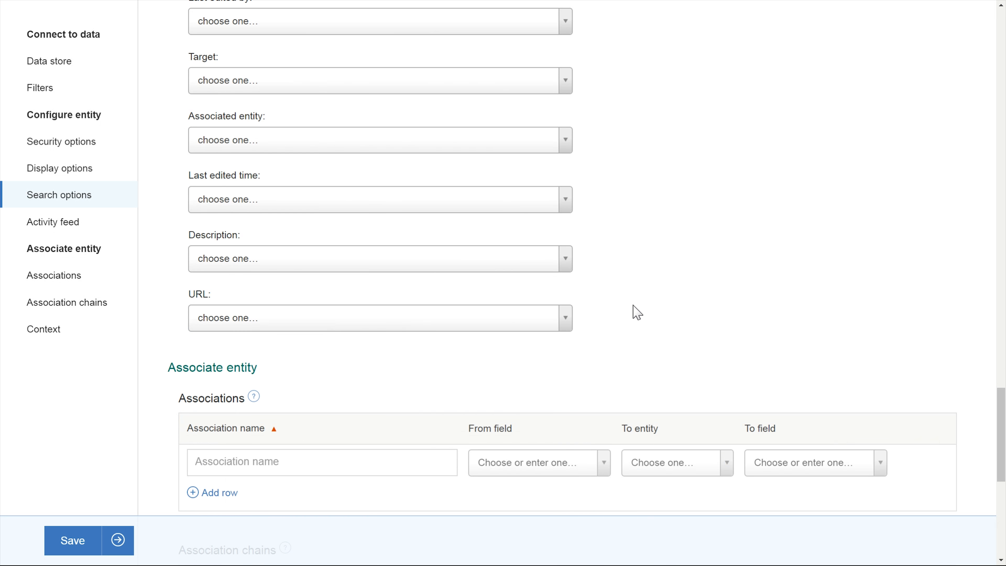
{"action": "scroll", "coordinate": [372, 429], "scroll_direction": "up", "scroll_amount": 20}
{"action": "scroll", "coordinate": [373, 424], "scroll_direction": "down", "scroll_amount": 3}
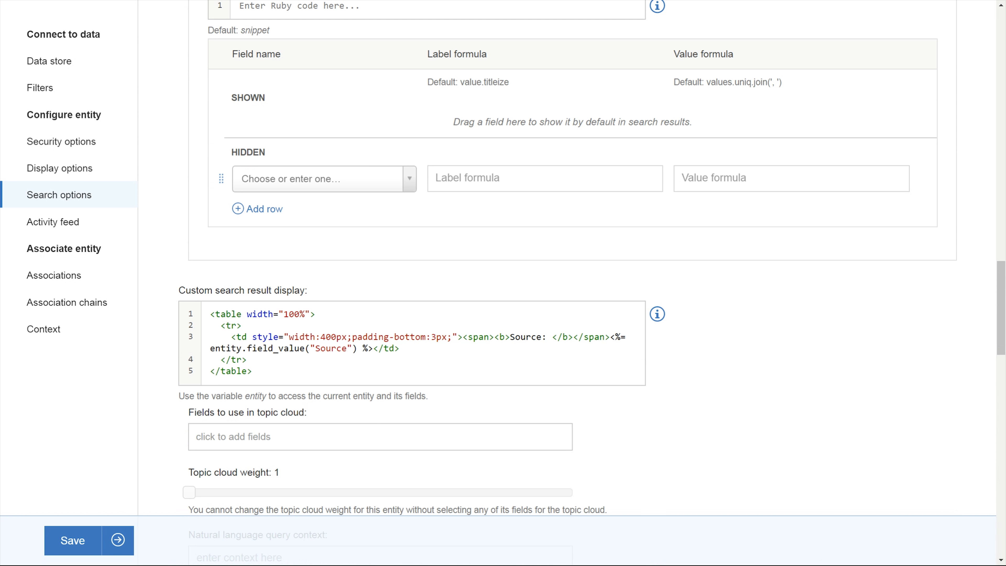
{"action": "type", "text": "_Type"}
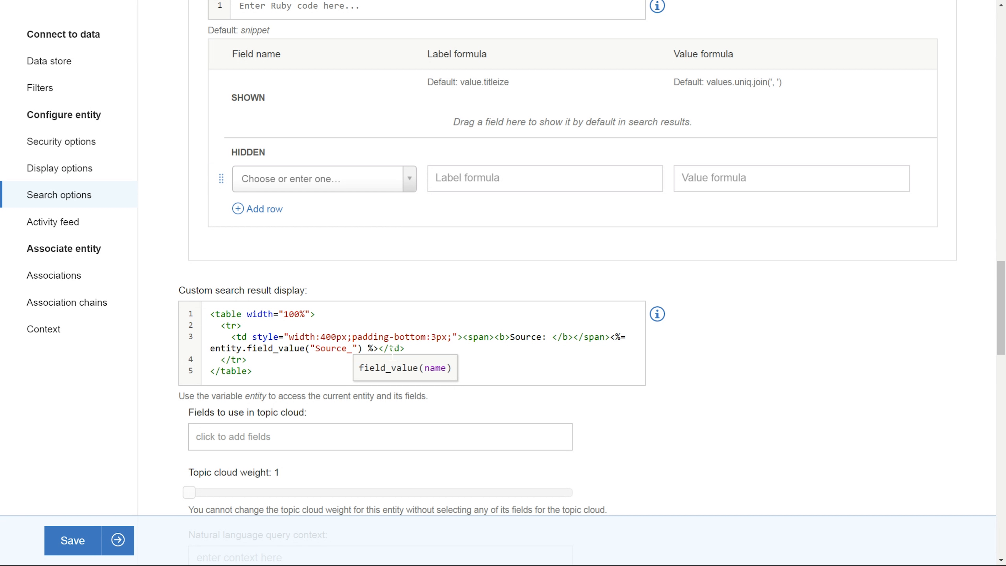
- Duplicate the Source table cell as a second cell in the same row
{"action": "left_click", "coordinate": [442, 337]}
{"action": "key", "text": "End"}
{"action": "key", "text": "shift+Home"}
{"action": "key", "text": "ctrl+c"}
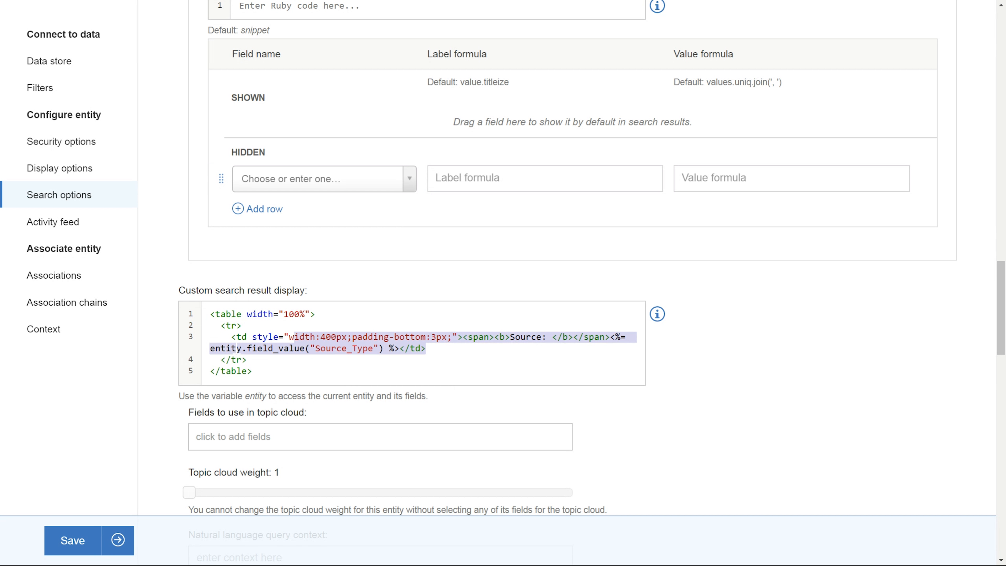
{"action": "key", "text": "End"}
{"action": "key", "text": "Return"}
{"action": "key", "text": "ctrl+v"}
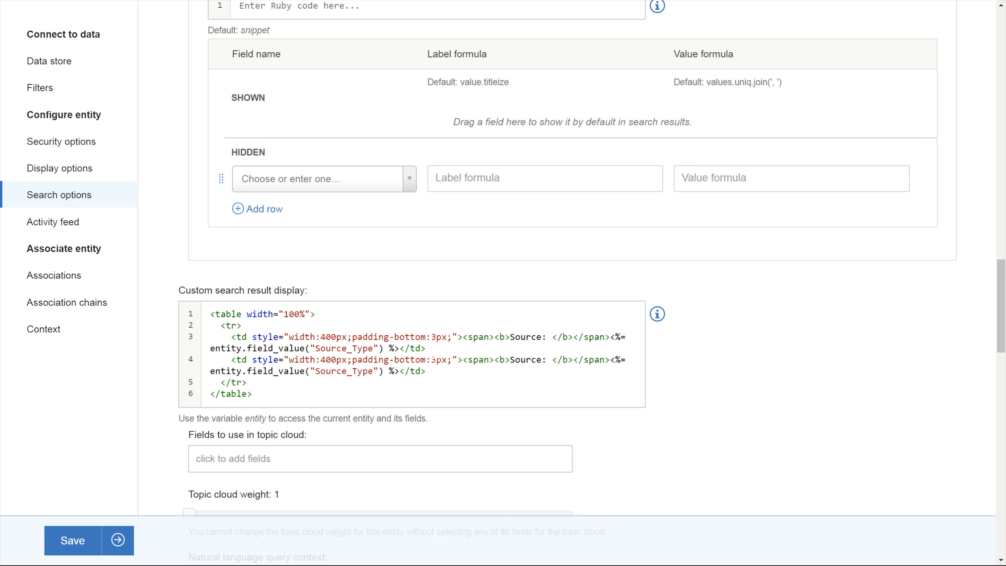
- Set both cells' style to width 300px and bottom padding 2px
{"action": "left_click", "coordinate": [433, 337]}
{"action": "key", "text": "BackSpace"}
{"action": "type", "text": "2"}
{"action": "left_click", "coordinate": [433, 360]}
{"action": "key", "text": "BackSpace"}
{"action": "type", "text": "2"}
{"action": "left_click", "coordinate": [328, 337]}
{"action": "key", "text": "BackSpace"}
{"action": "type", "text": "3"}
{"action": "left_click", "coordinate": [326, 359]}
{"action": "key", "text": "BackSpace"}
{"action": "type", "text": "3"}
- Relabel the second cell Published Date, show the Published_Date field in it, and save the entity
{"action": "left_click_drag", "start_coordinate": [548, 359], "coordinate": [510, 359]}
{"action": "type", "text": "Published date"}
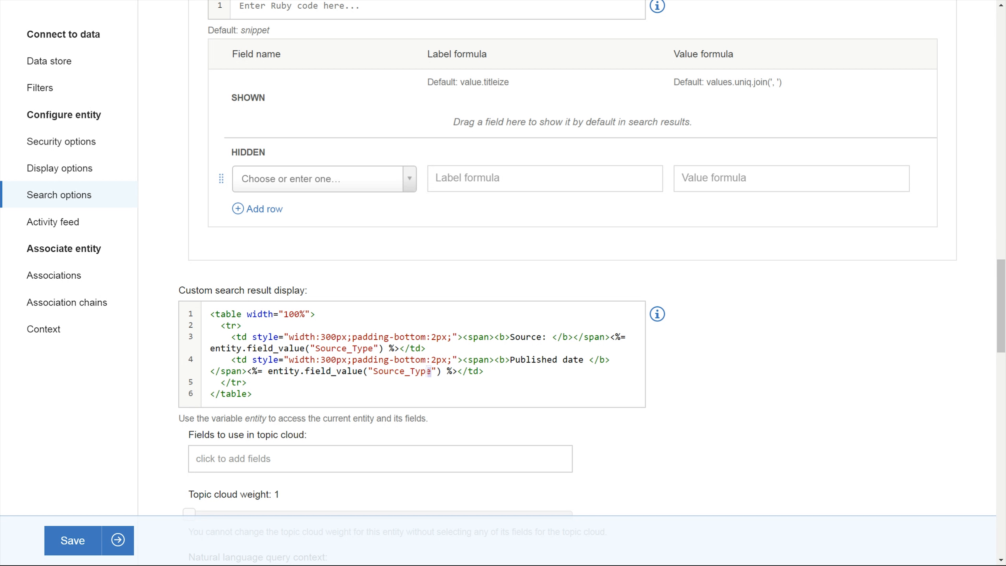
{"action": "left_click_drag", "start_coordinate": [440, 371], "coordinate": [374, 370]}
{"action": "type", "text": "Published_Date"}
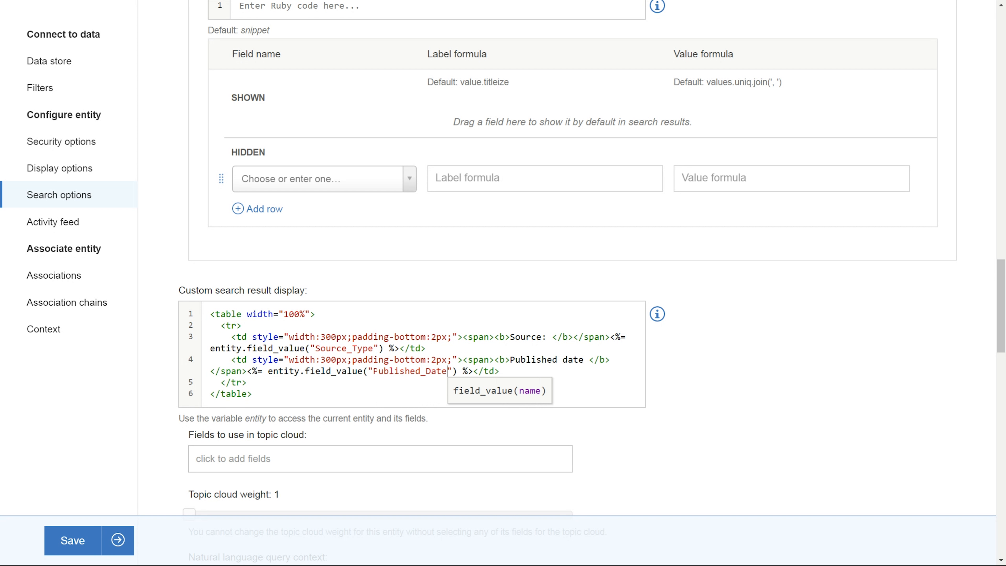
{"action": "left_click", "coordinate": [569, 360]}
{"action": "key", "text": "BackSpace"}
{"action": "type", "text": "D"}
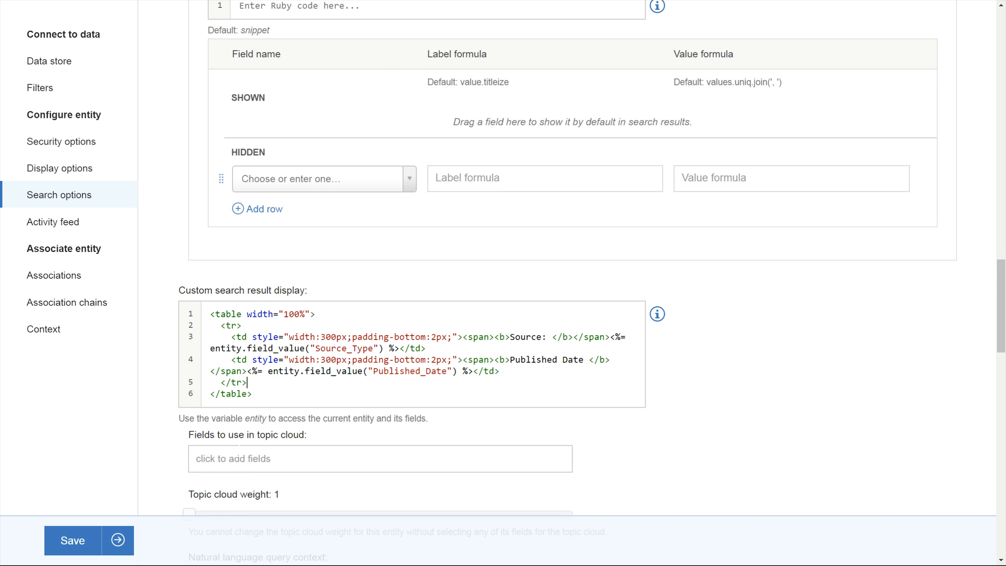
{"action": "scroll", "coordinate": [396, 356], "scroll_direction": "down", "scroll_amount": 3}
{"action": "left_click", "coordinate": [121, 538]}
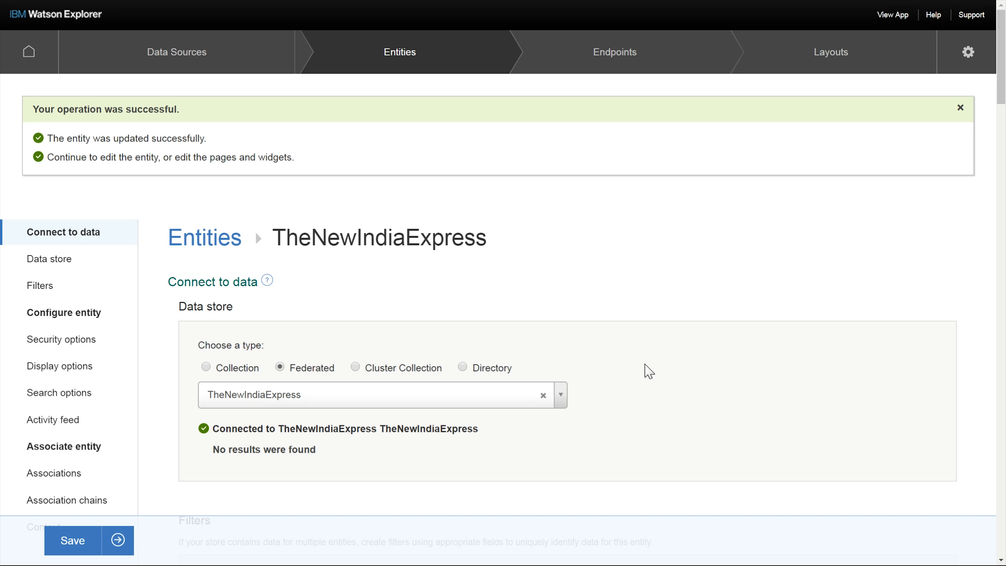
- Open the app and review the search results from both news sources
{"action": "left_click", "coordinate": [831, 70]}
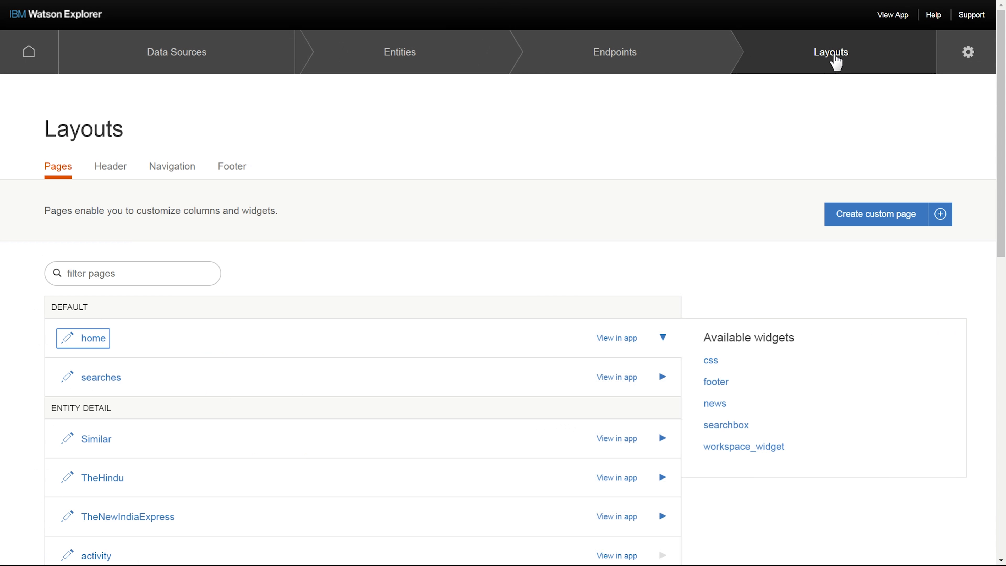
{"action": "left_click", "coordinate": [892, 16]}
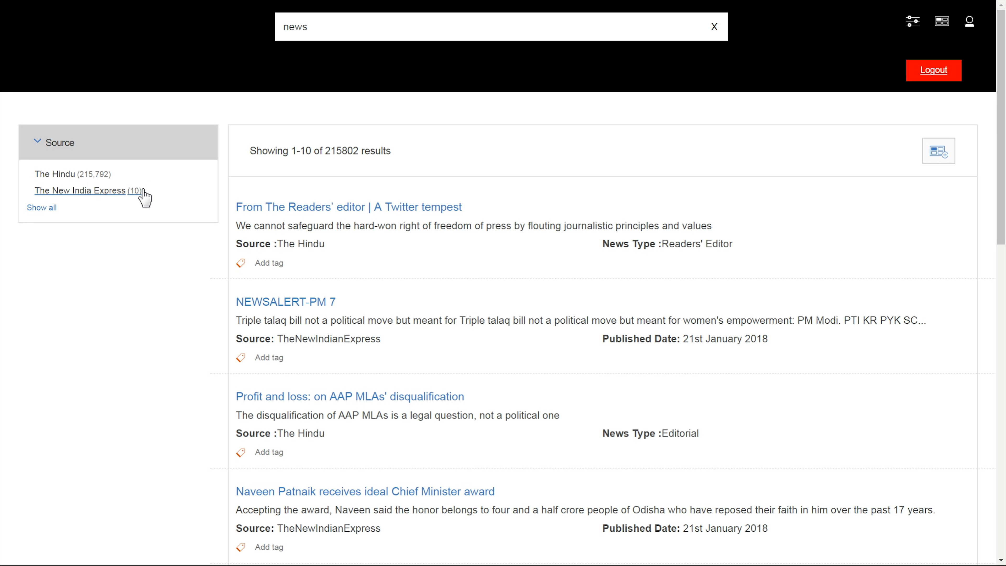
{"action": "scroll", "coordinate": [355, 164], "scroll_direction": "down", "scroll_amount": 1}
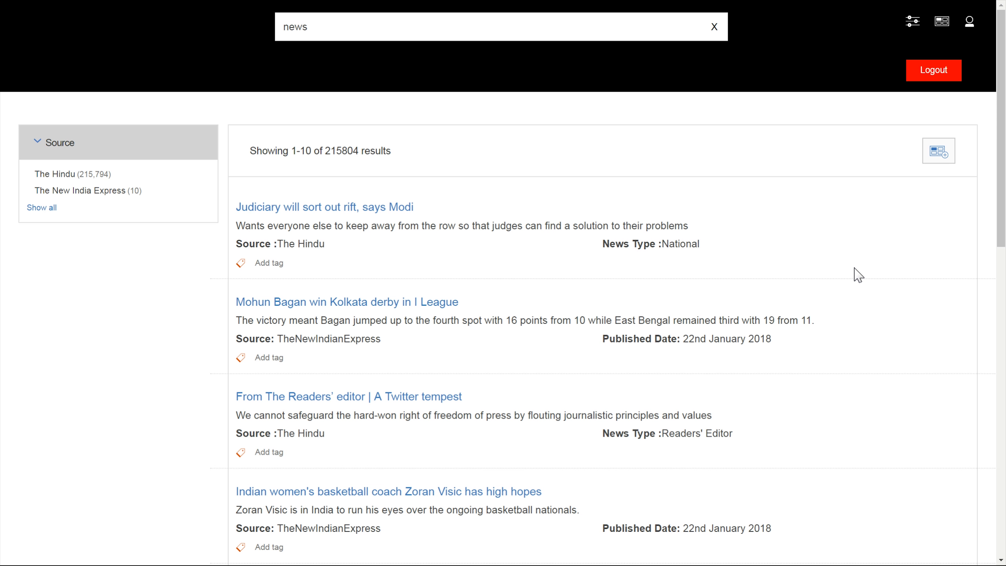
- Turn on Admin mode in the app settings and open the application manager
{"action": "left_click", "coordinate": [912, 22]}
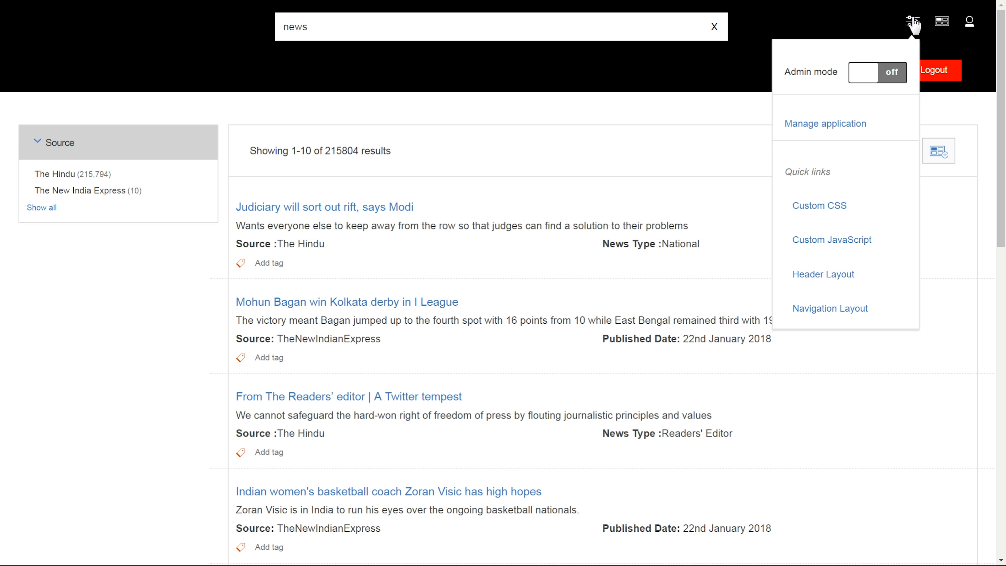
{"action": "left_click", "coordinate": [894, 73]}
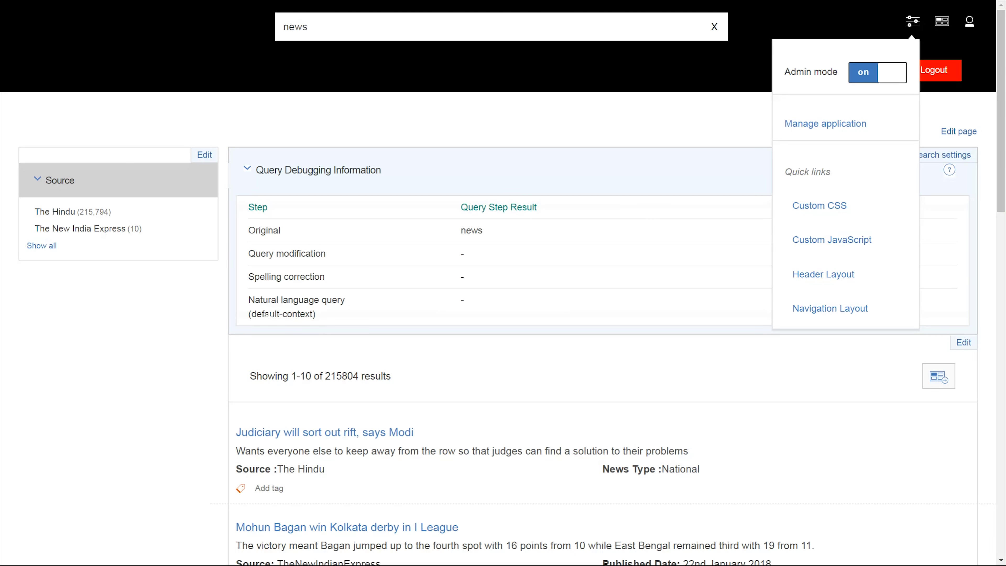
{"action": "left_click", "coordinate": [820, 128]}
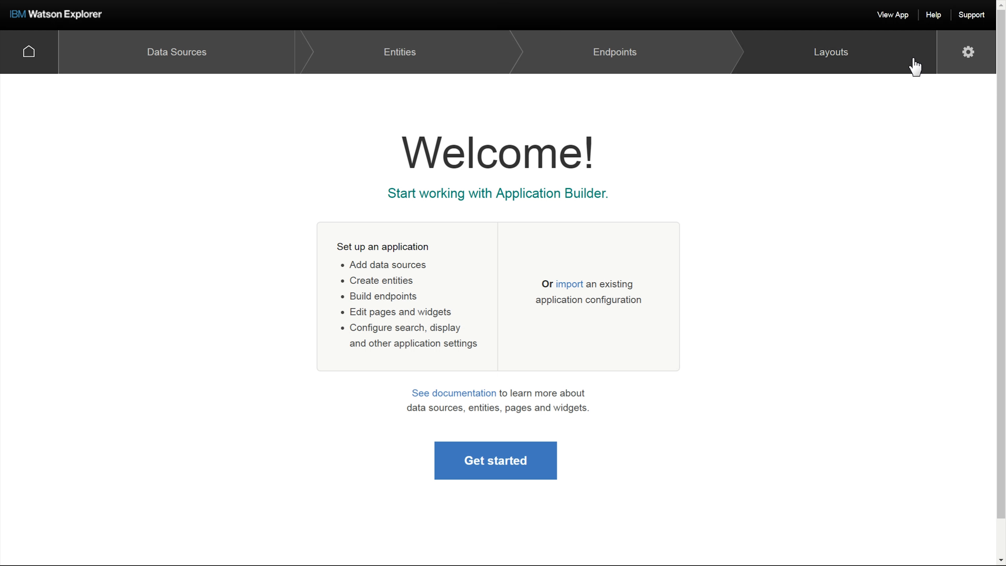
- Tag the first search result with Judiciary
{"action": "left_click", "coordinate": [965, 62]}
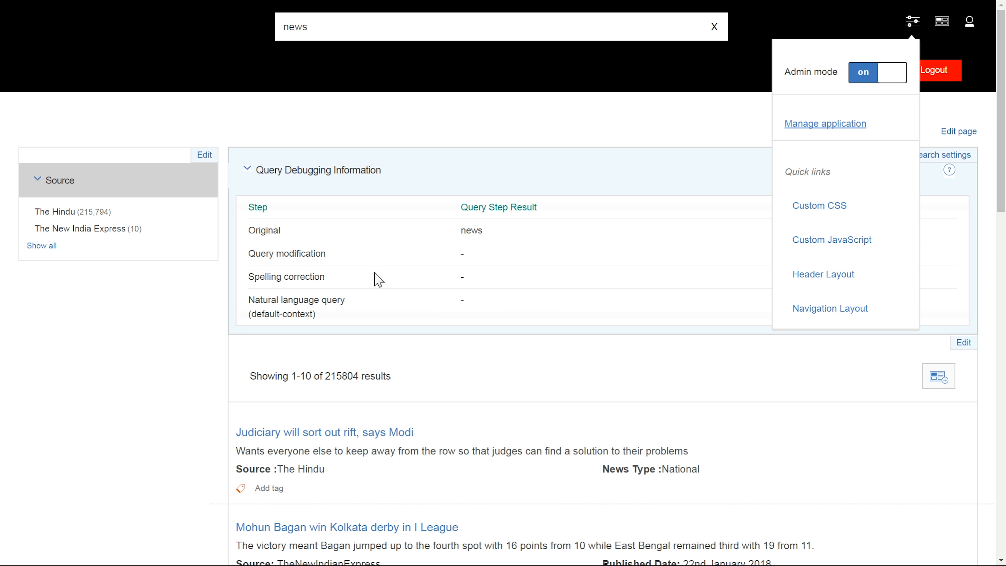
{"action": "left_click", "coordinate": [272, 488]}
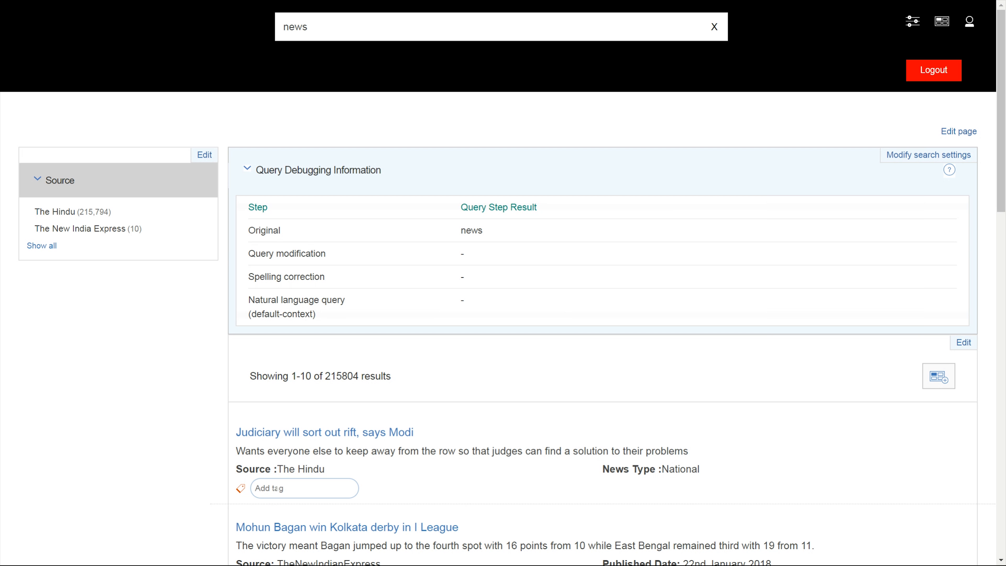
{"action": "type", "text": "Jud"}
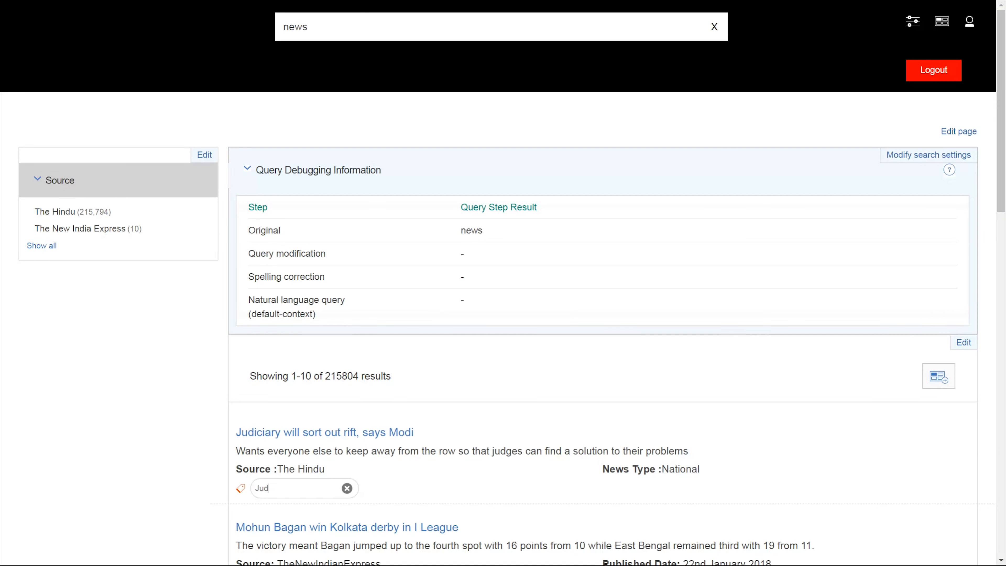
{"action": "type", "text": "ary"}
{"action": "key", "text": "Return"}
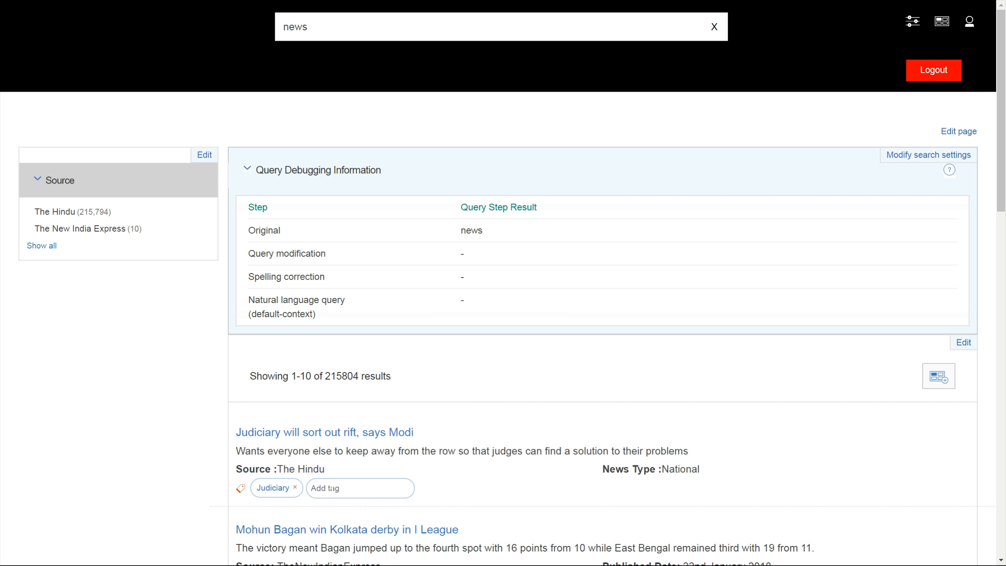
{"action": "mouse_move", "coordinate": [284, 497]}
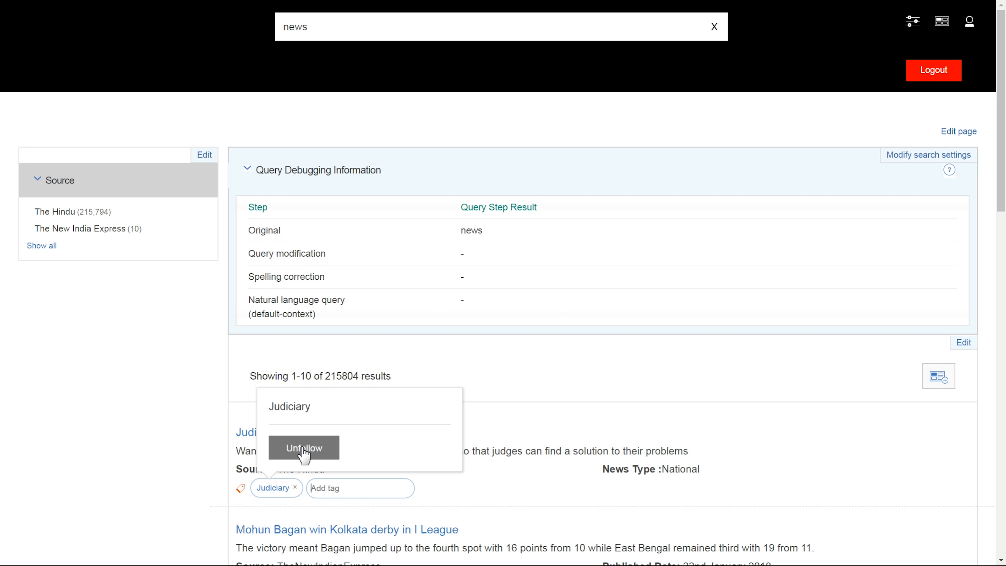
{"action": "left_click", "coordinate": [896, 439]}
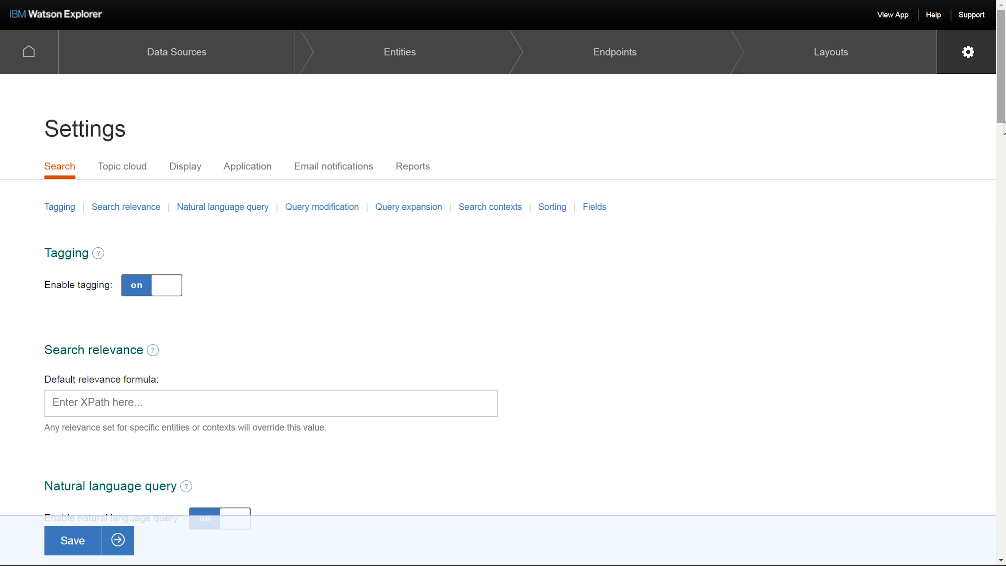
{"action": "scroll", "coordinate": [1003, 127], "scroll_direction": "down", "scroll_amount": 2}
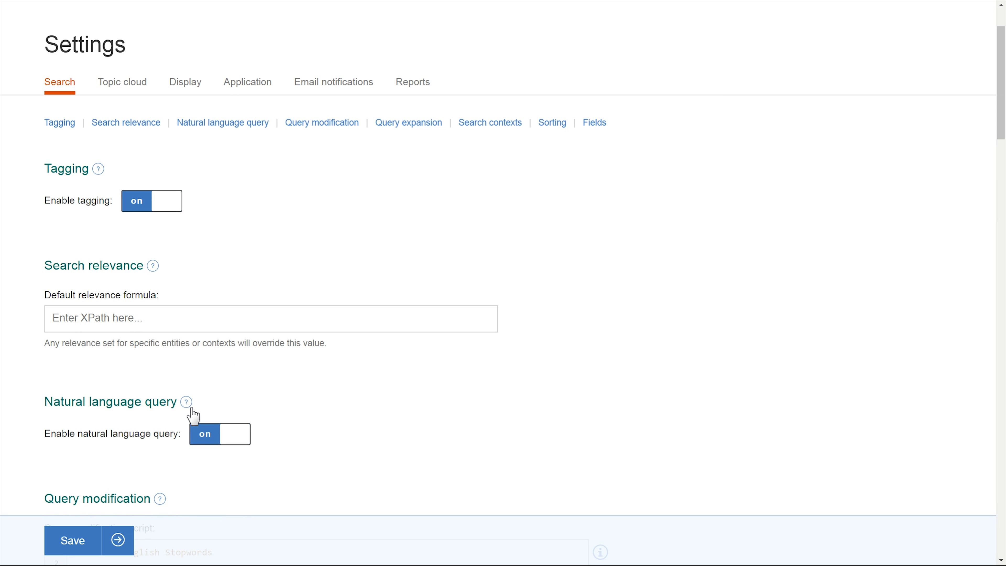
{"action": "left_click", "coordinate": [215, 441]}
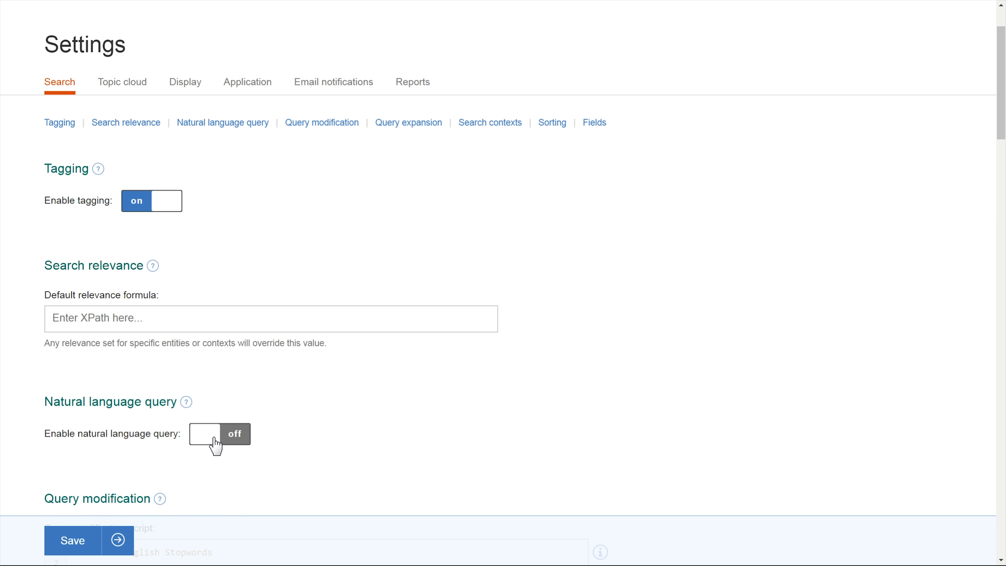
{"action": "left_click", "coordinate": [231, 443]}
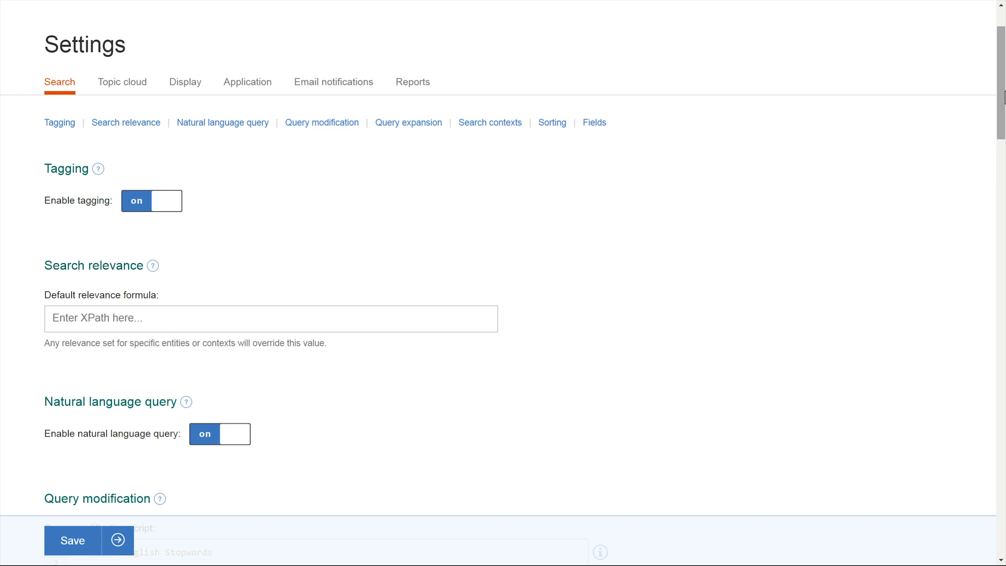
{"action": "left_click_drag", "start_coordinate": [1004, 98], "coordinate": [1004, 97]}
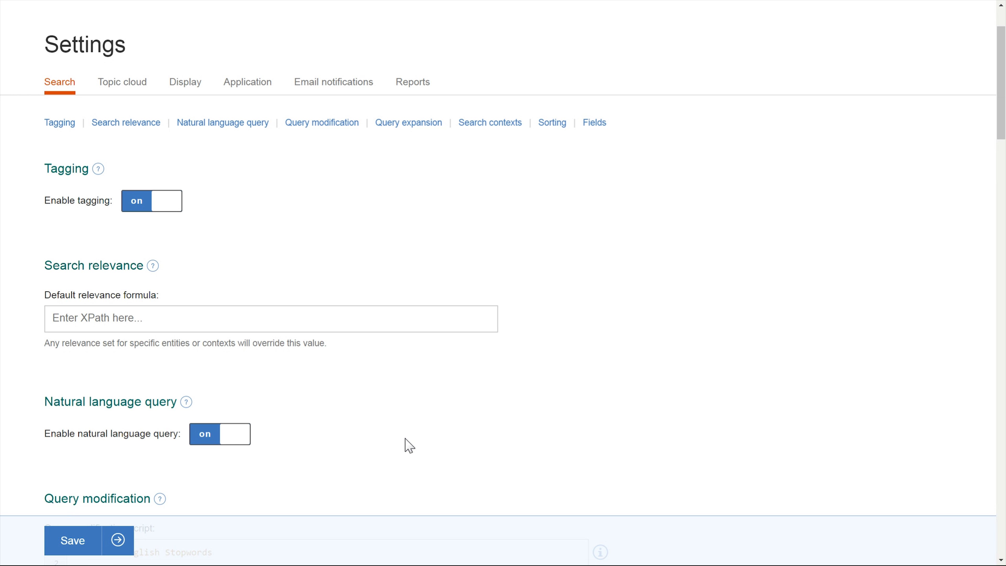
- Insert the Remove English Stopwords example into the query modification script
{"action": "scroll", "coordinate": [998, 186], "scroll_direction": "down", "scroll_amount": 5}
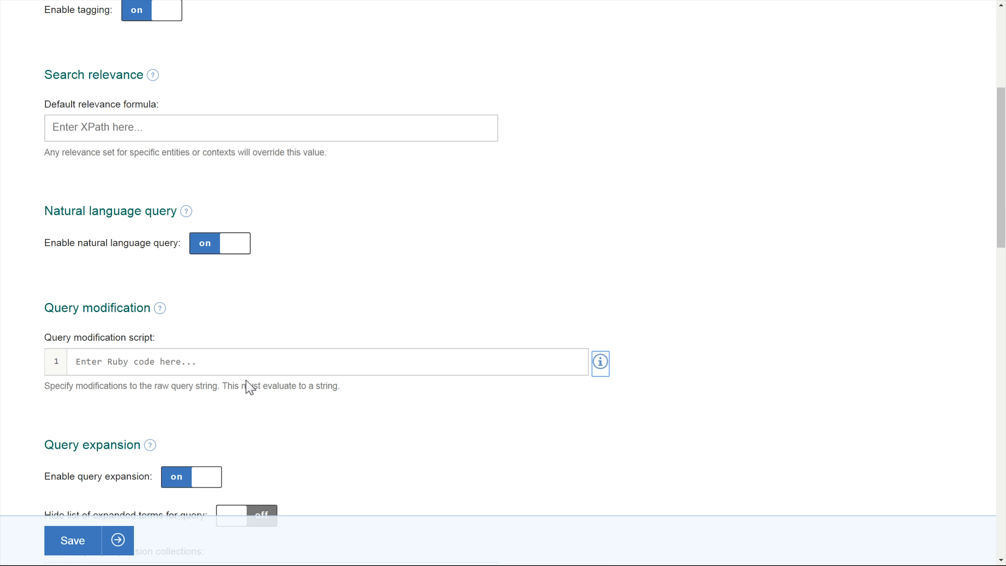
{"action": "left_click", "coordinate": [599, 363]}
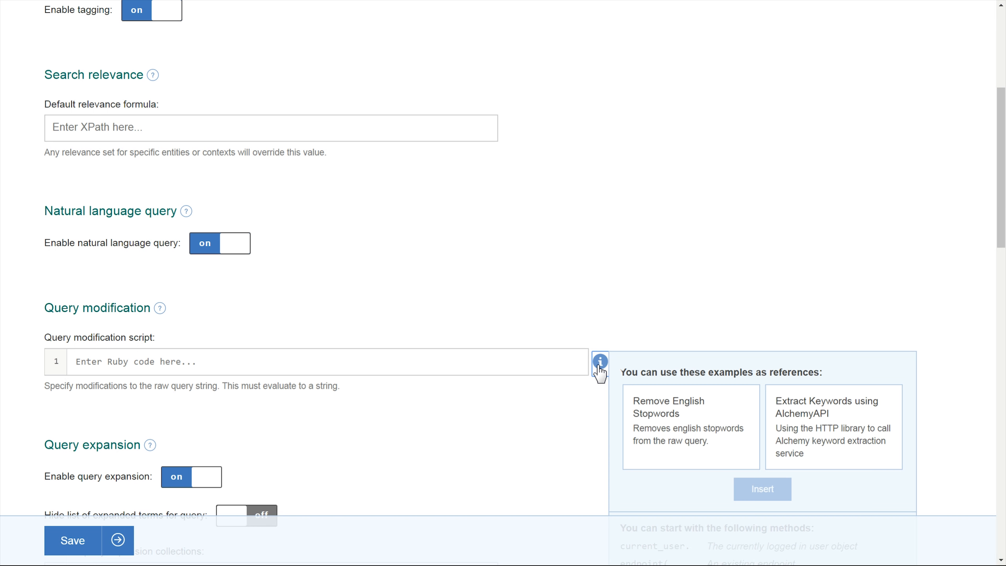
{"action": "left_click", "coordinate": [685, 419]}
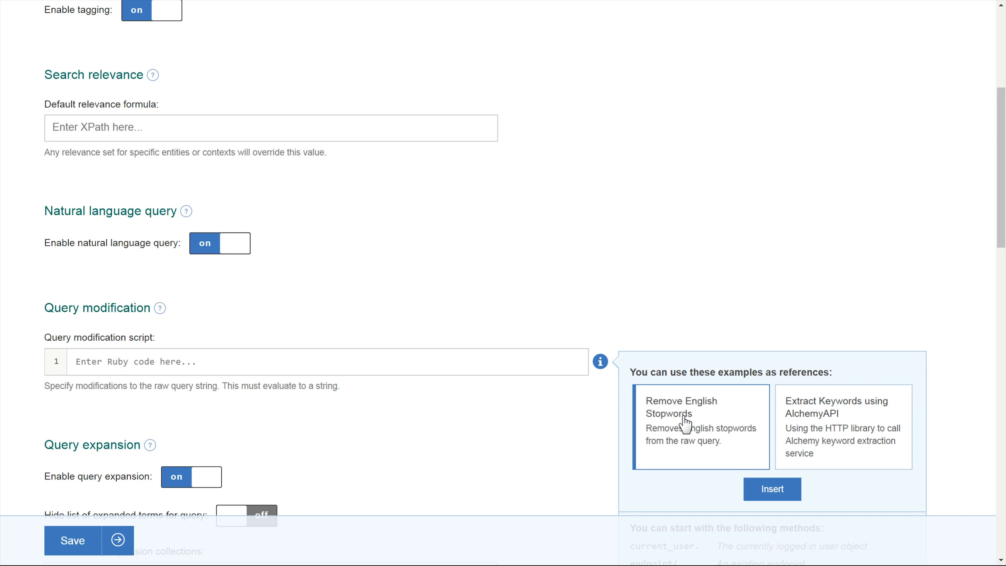
{"action": "left_click", "coordinate": [782, 489]}
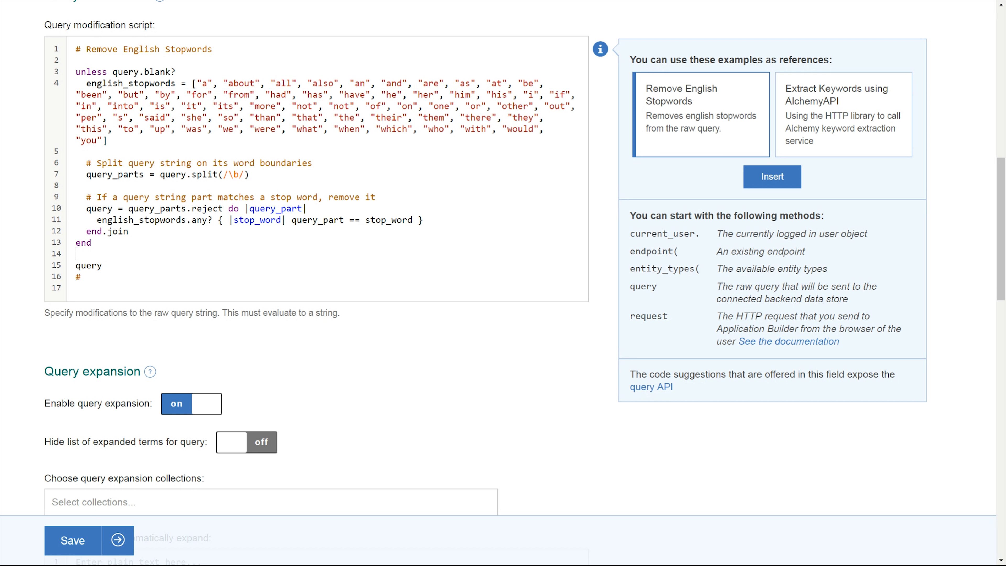
- Add "off" to the English stopwords list in the script
{"action": "left_click", "coordinate": [107, 140]}
{"action": "type", "text": ",\"\""}
{"action": "left_click", "coordinate": [113, 140]}
{"action": "type", "text": "off"}
- Review the query expansion, sorting and fields search settings
{"action": "left_click_drag", "start_coordinate": [1003, 208], "coordinate": [1004, 252]}
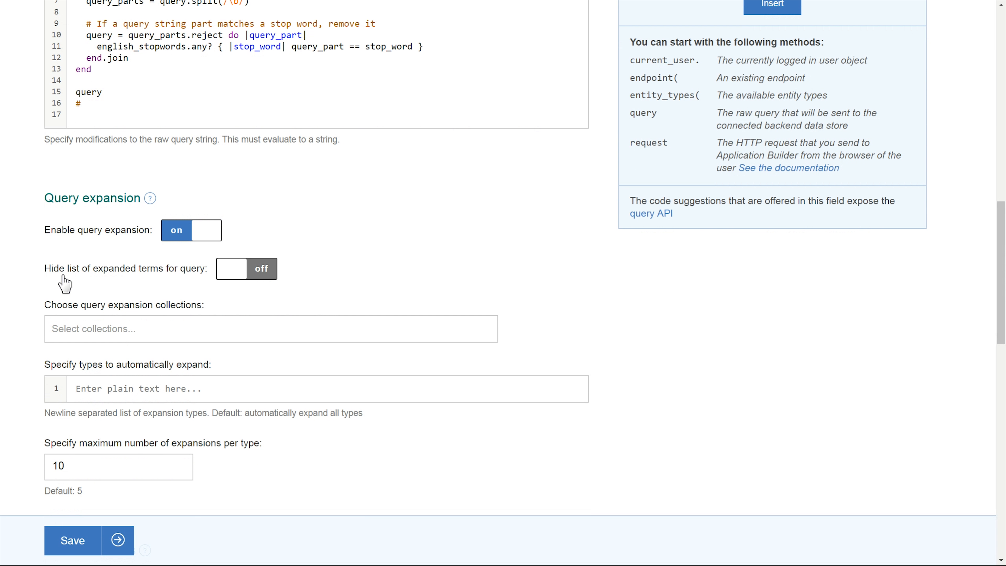
{"action": "left_click_drag", "start_coordinate": [45, 274], "coordinate": [195, 280]}
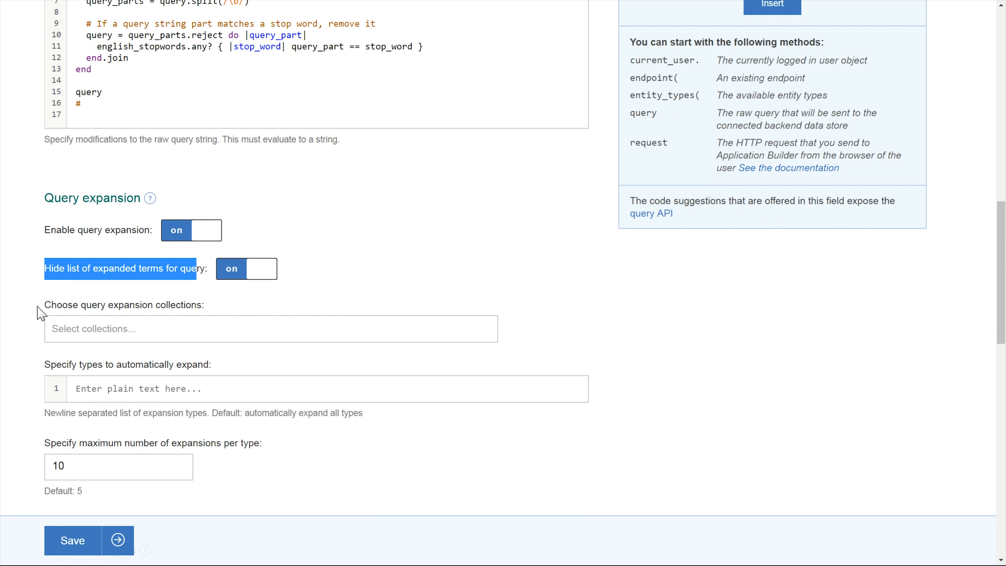
{"action": "left_click_drag", "start_coordinate": [45, 310], "coordinate": [207, 311]}
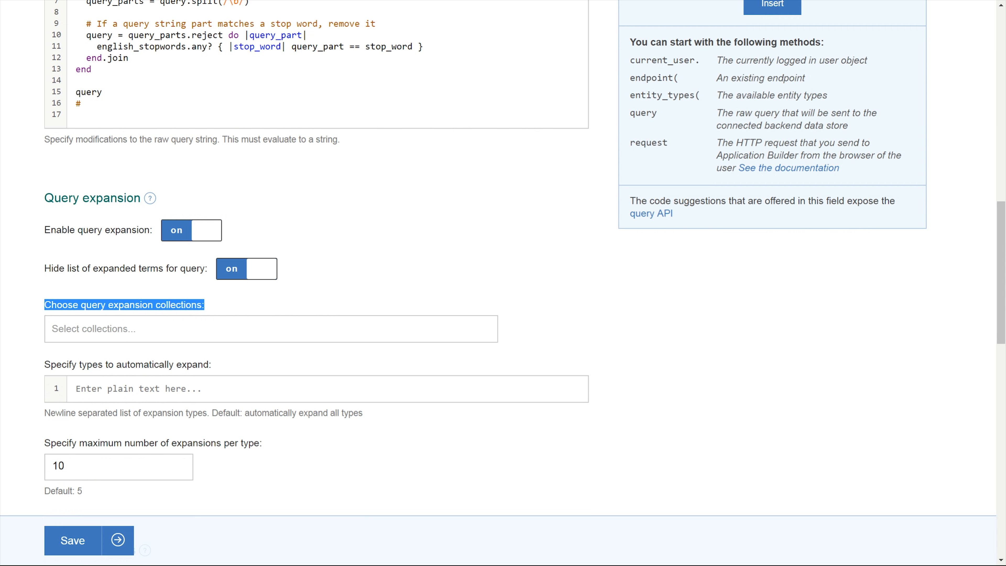
{"action": "left_click", "coordinate": [400, 240]}
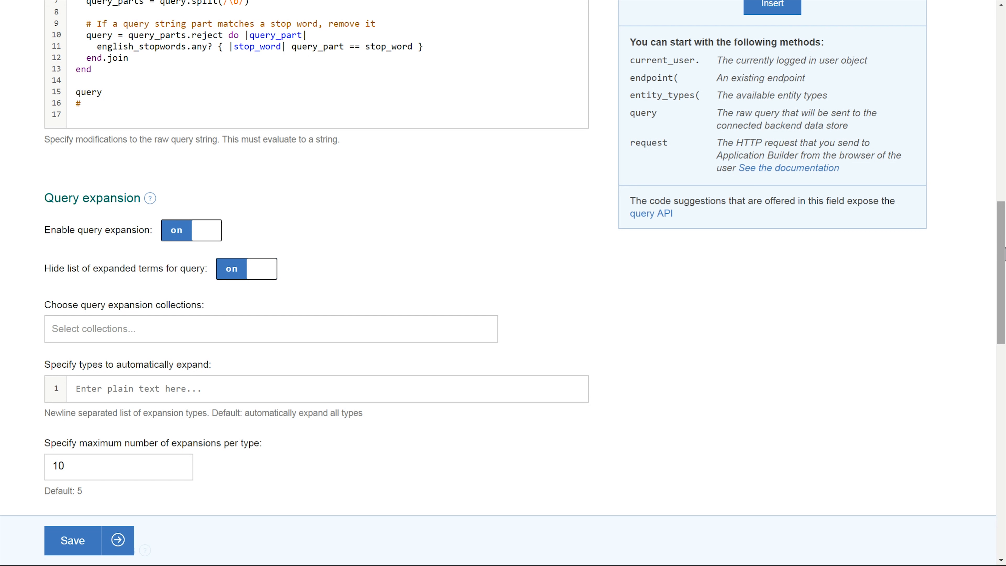
{"action": "left_click_drag", "start_coordinate": [1003, 254], "coordinate": [886, 429]}
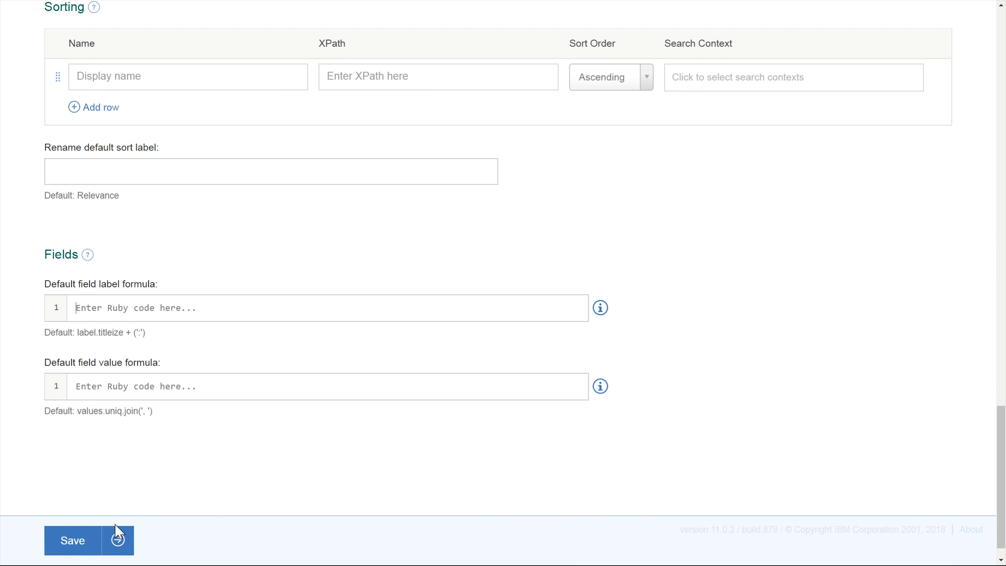
{"action": "left_click_drag", "start_coordinate": [1002, 441], "coordinate": [1001, 43]}
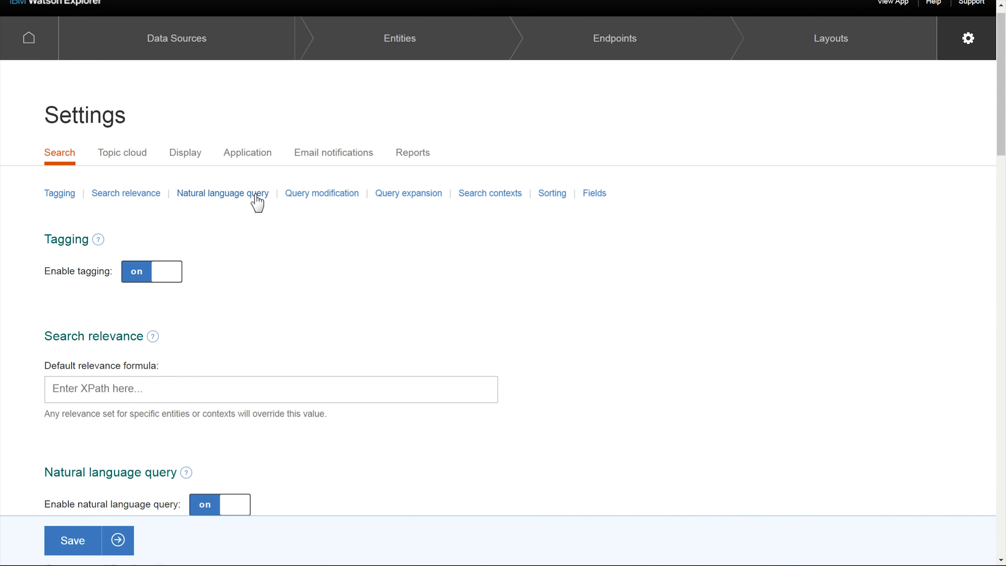
- Review the Display and Application settings, including the import and export configuration options
{"action": "left_click", "coordinate": [186, 156]}
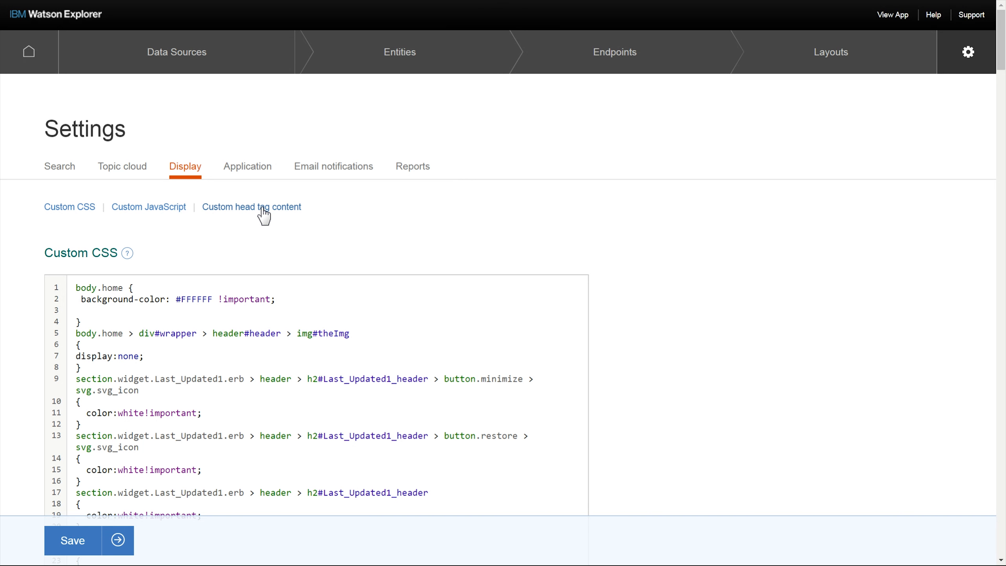
{"action": "left_click", "coordinate": [248, 170]}
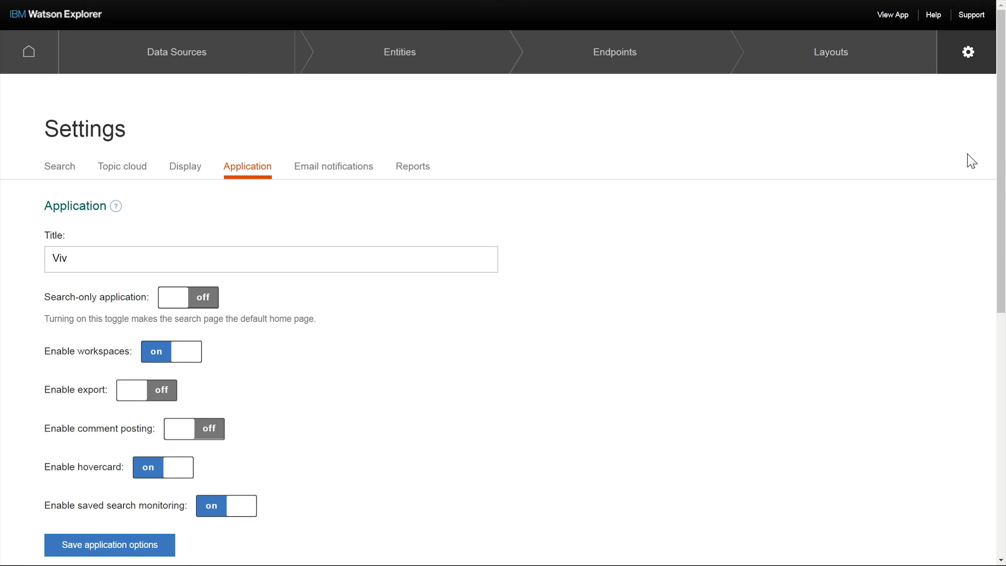
{"action": "left_click_drag", "start_coordinate": [1005, 161], "coordinate": [1005, 185]}
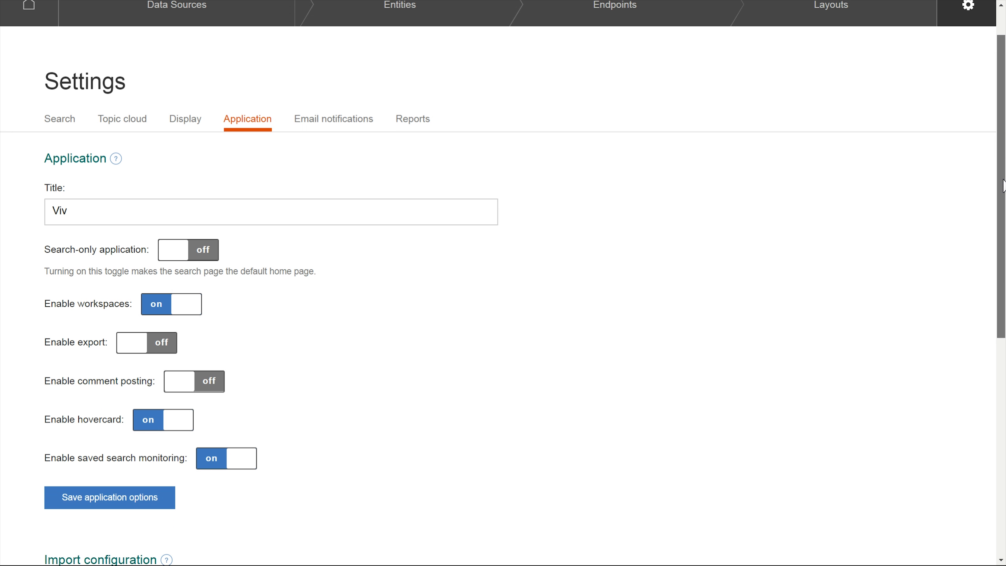
{"action": "left_click_drag", "start_coordinate": [1004, 186], "coordinate": [983, 382]}
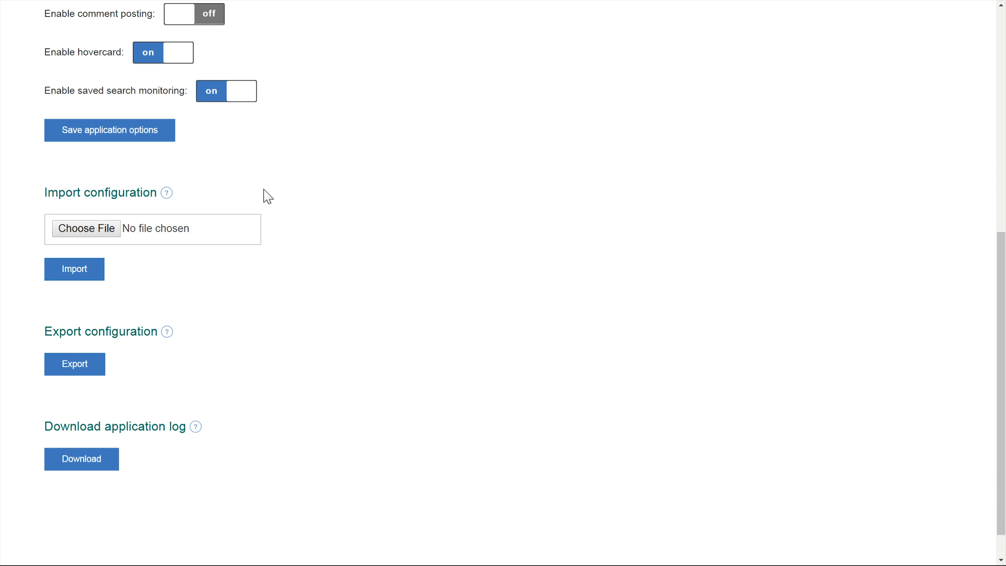
{"action": "left_click_drag", "start_coordinate": [43, 188], "coordinate": [160, 333]}
{"action": "left_click", "coordinate": [258, 342]}
{"action": "left_click_drag", "start_coordinate": [32, 422], "coordinate": [213, 422]}
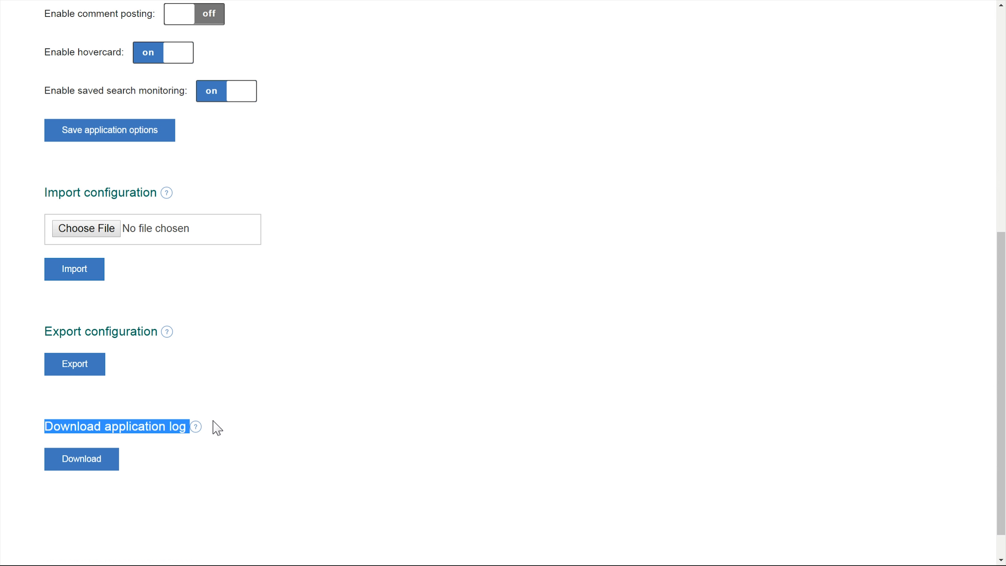
{"action": "left_click", "coordinate": [327, 373]}
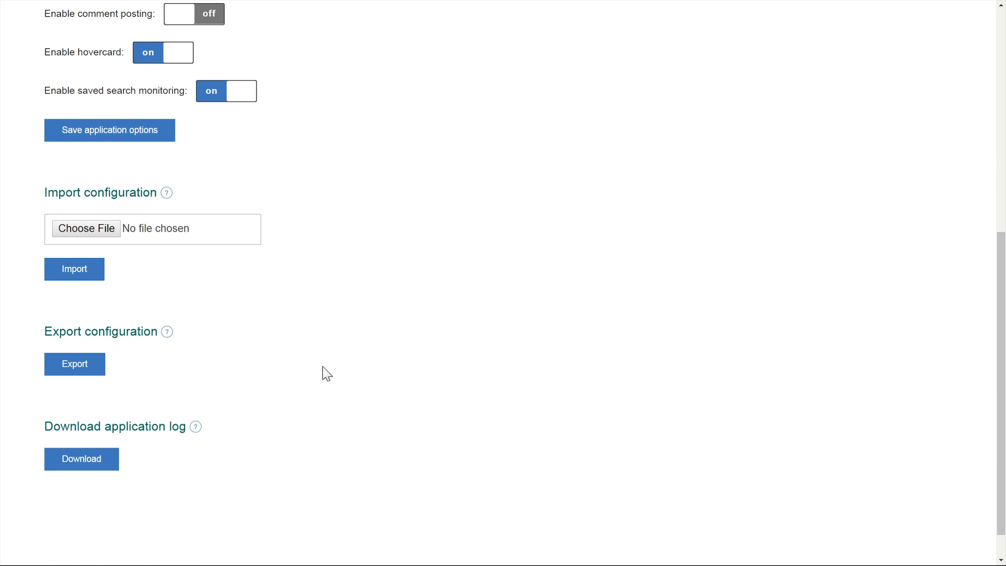
{"action": "left_click", "coordinate": [71, 277]}
- Export the application configuration
{"action": "left_click", "coordinate": [81, 365]}
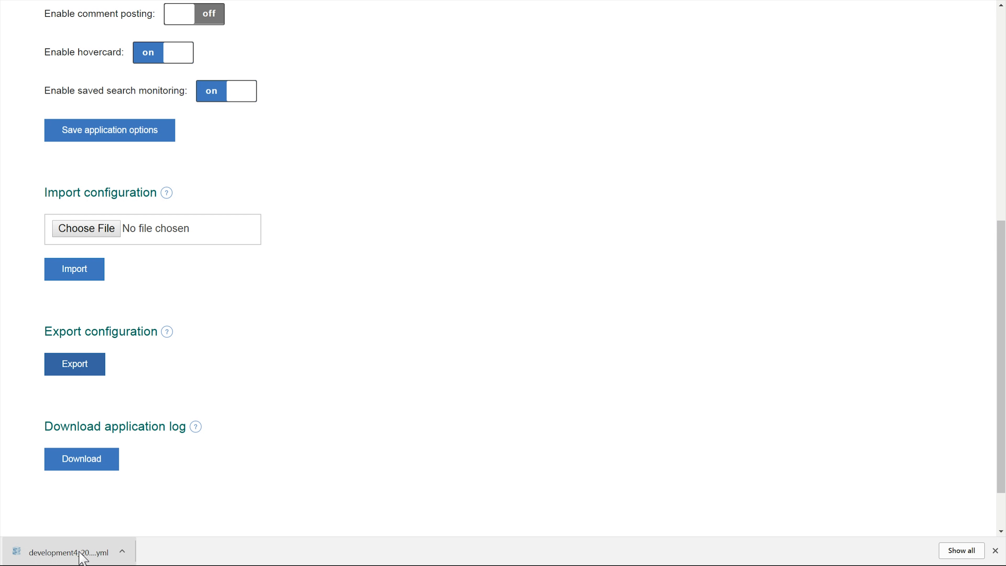
{"action": "left_click", "coordinate": [108, 235]}
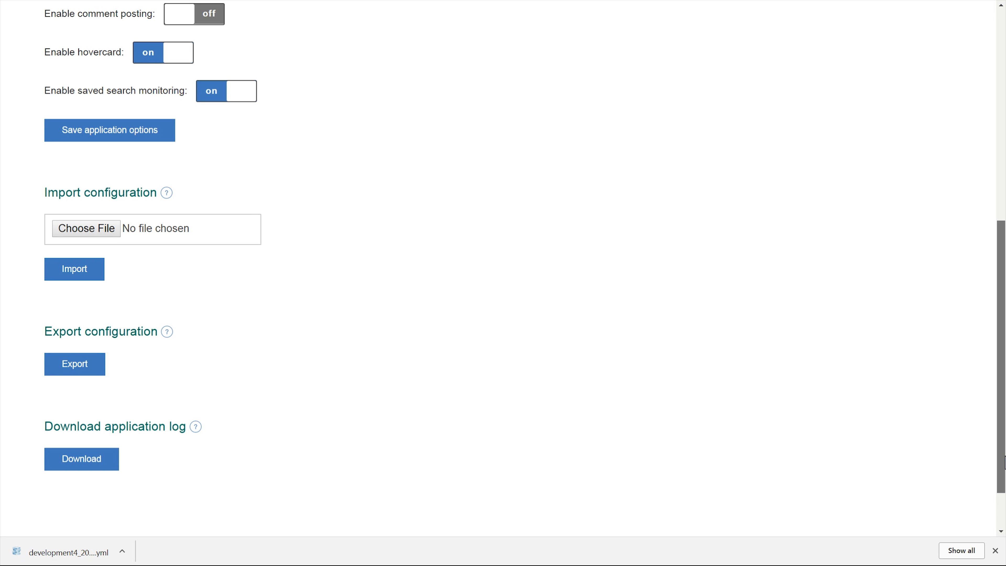
{"action": "left_click_drag", "start_coordinate": [1003, 462], "coordinate": [1003, 303]}
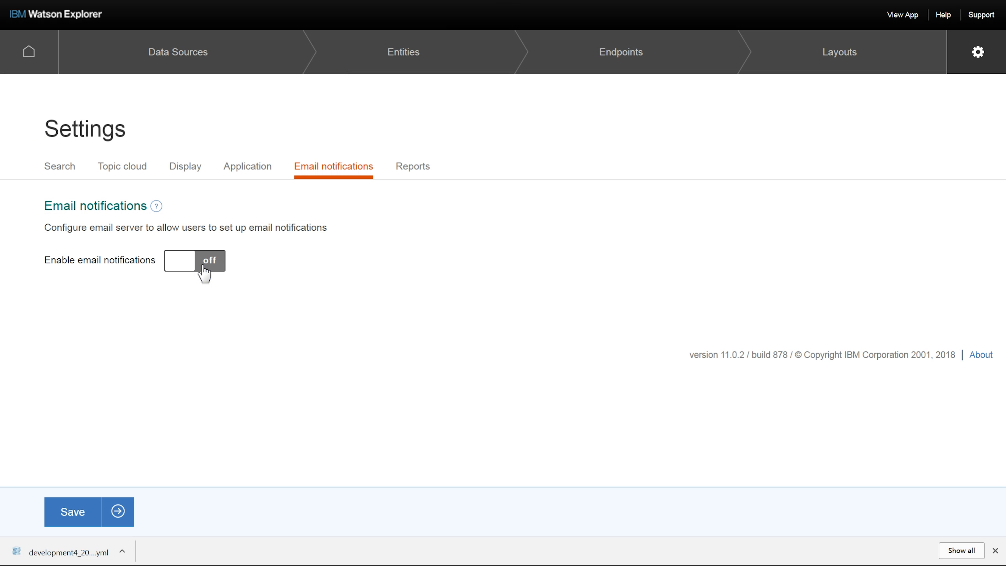
{"action": "left_click", "coordinate": [195, 273]}
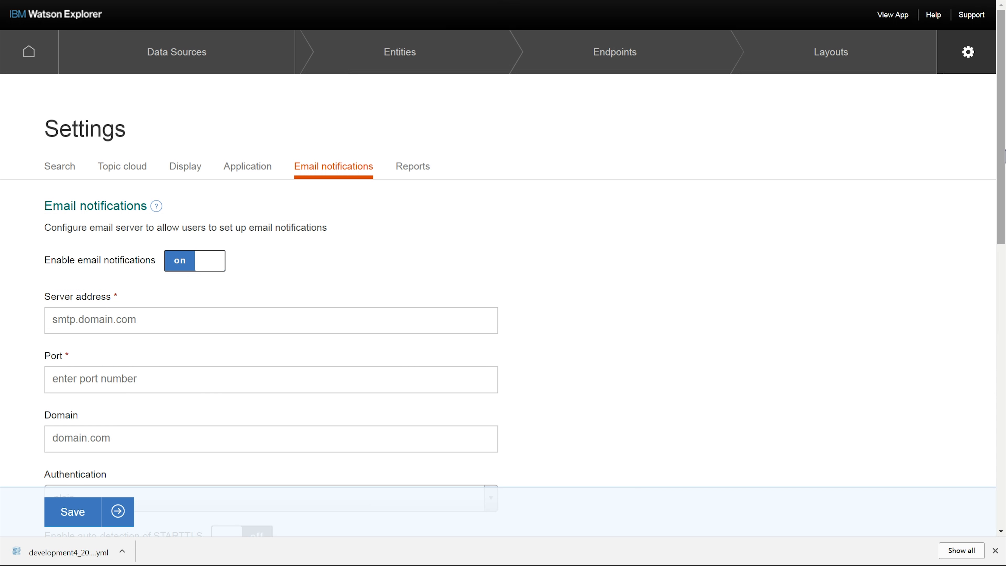
{"action": "left_click_drag", "start_coordinate": [1001, 156], "coordinate": [1001, 239]}
{"action": "scroll", "coordinate": [997, 185], "scroll_direction": "up", "scroll_amount": 5}
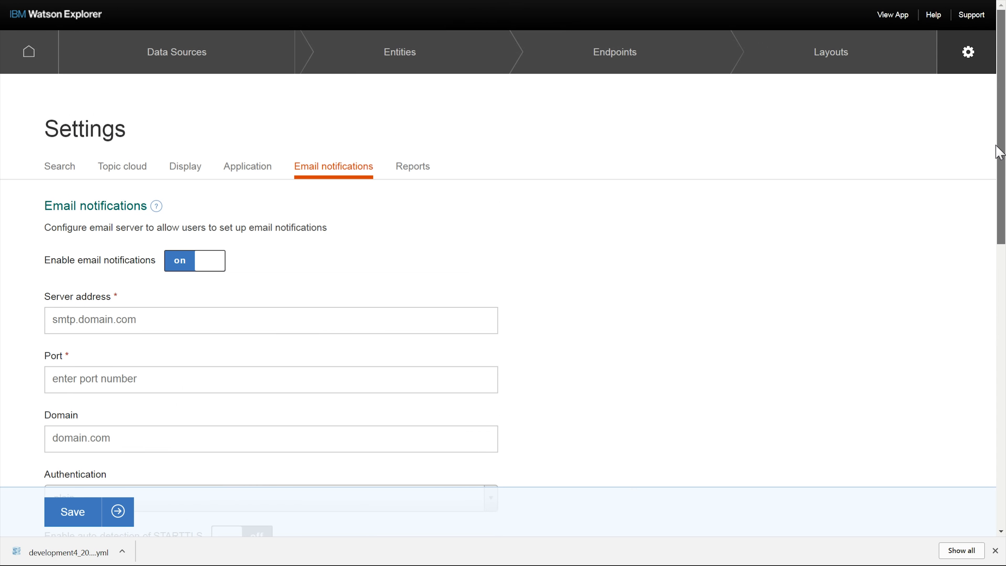
{"action": "left_click", "coordinate": [182, 264]}
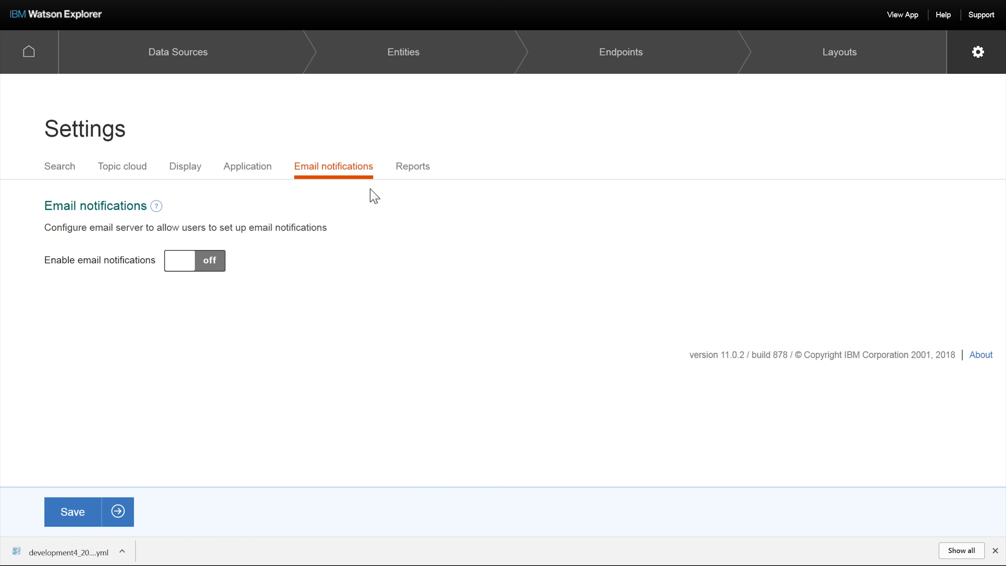
- Review the Reports settings and return to the Display settings
{"action": "left_click", "coordinate": [412, 168]}
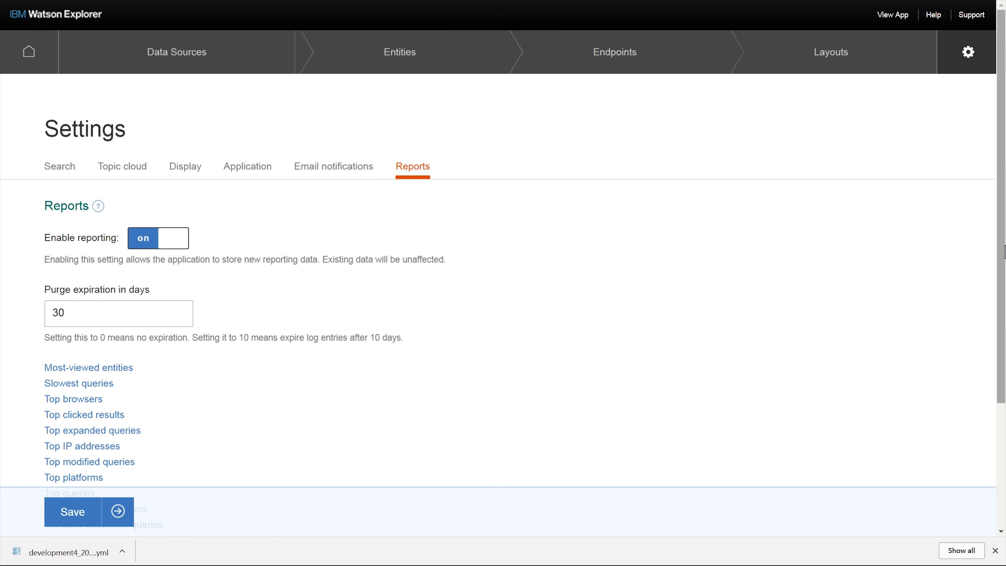
{"action": "left_click_drag", "start_coordinate": [1004, 248], "coordinate": [1004, 214]}
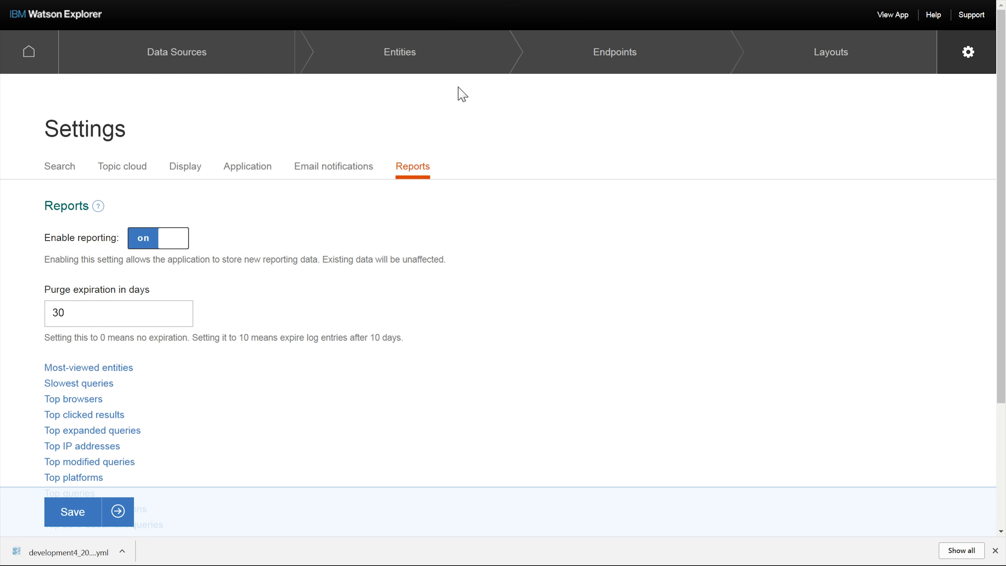
{"action": "left_click", "coordinate": [187, 173]}
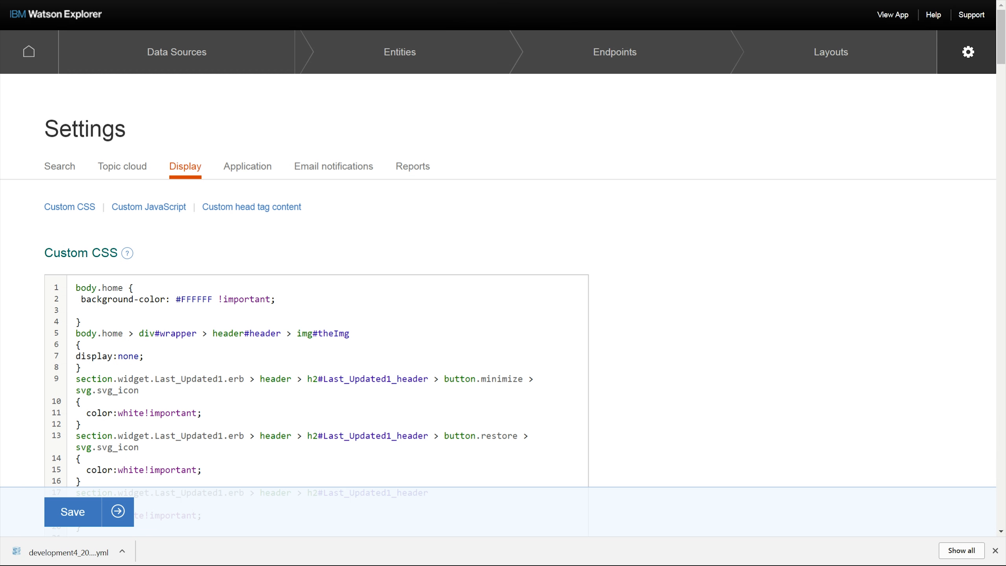